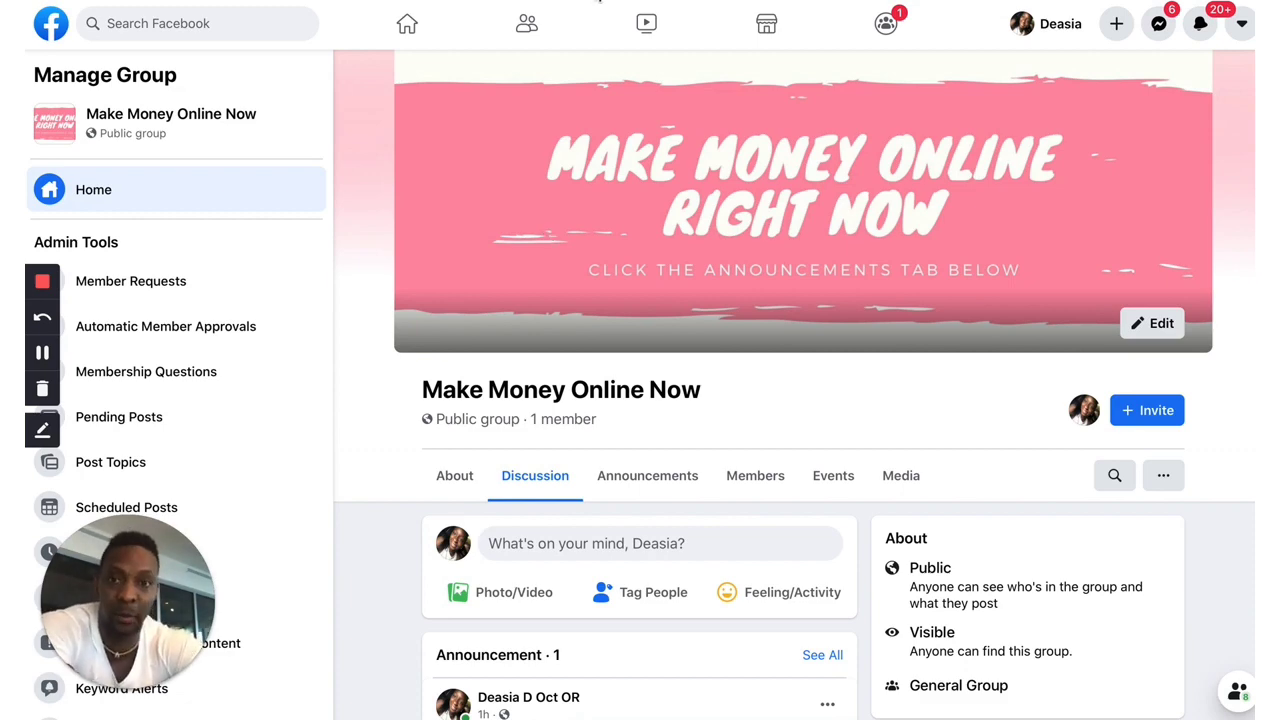
Step: Switch from the Facebook group page to the Canva home page
left_click(598, 3)
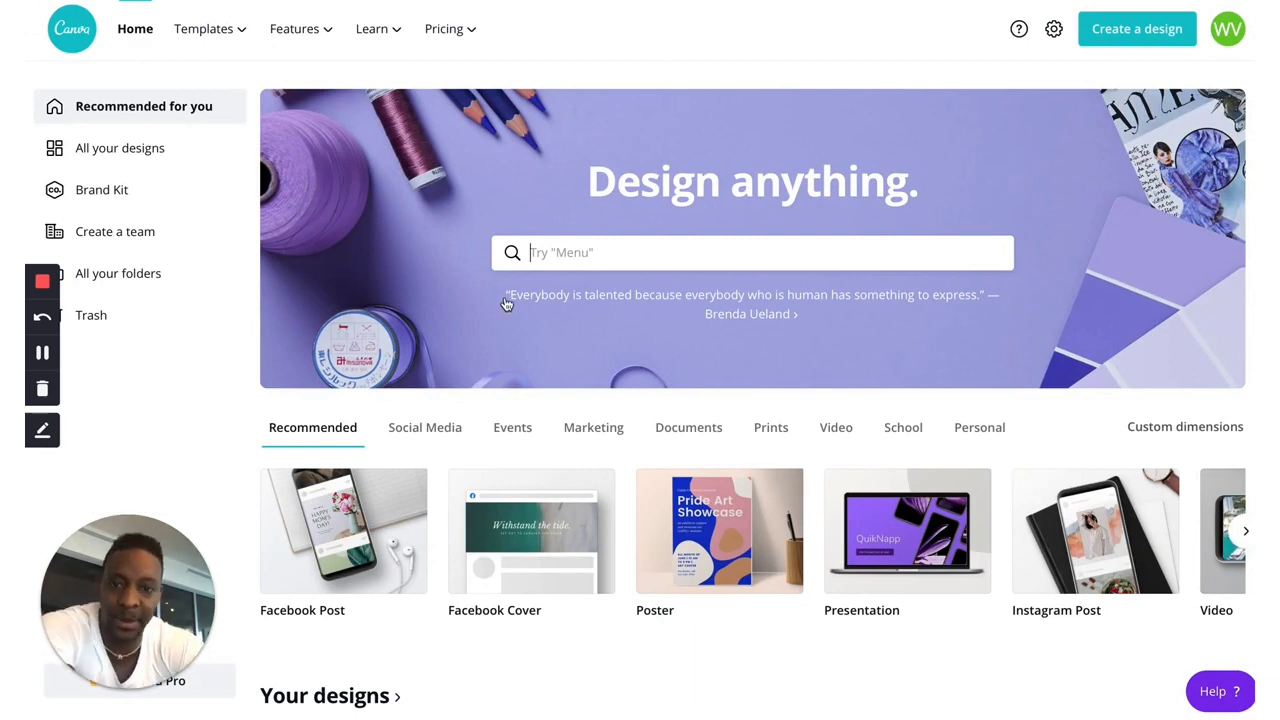
Step: Create a Facebook Cover design filled with the pink brush-stroke 'VLKRE COSMESTICS' template
left_click(1135, 31)
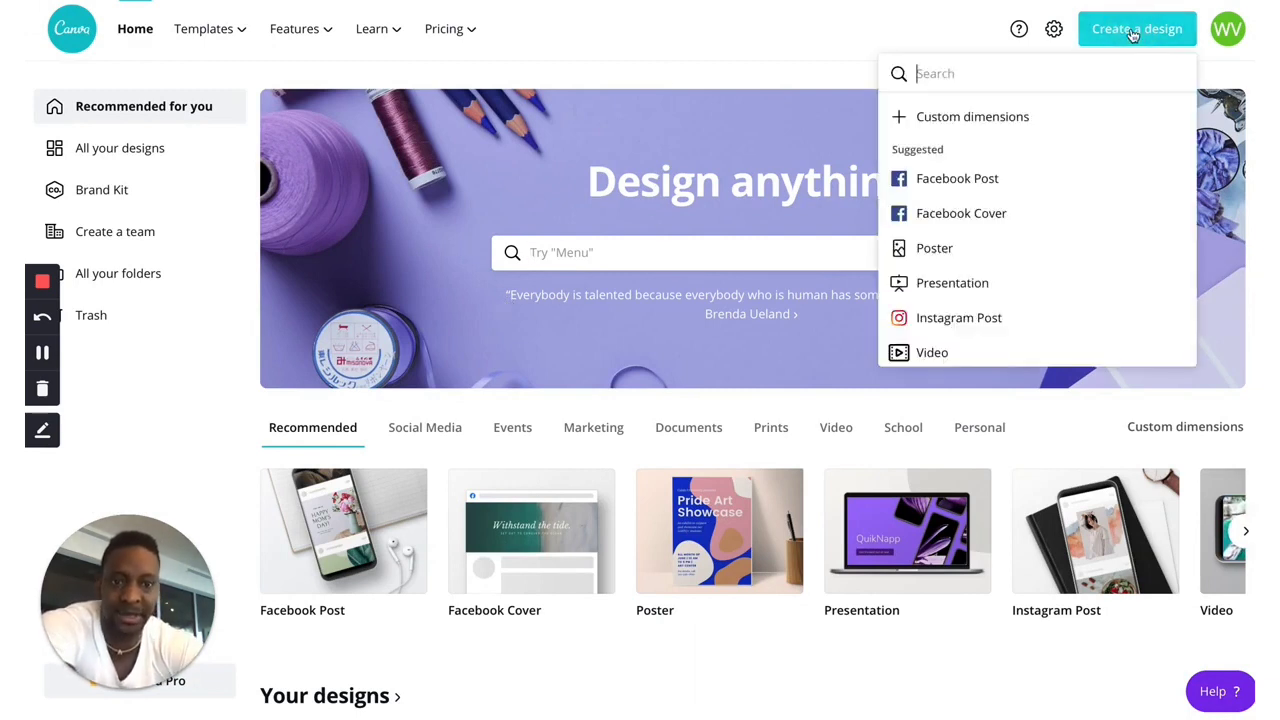
left_click(956, 223)
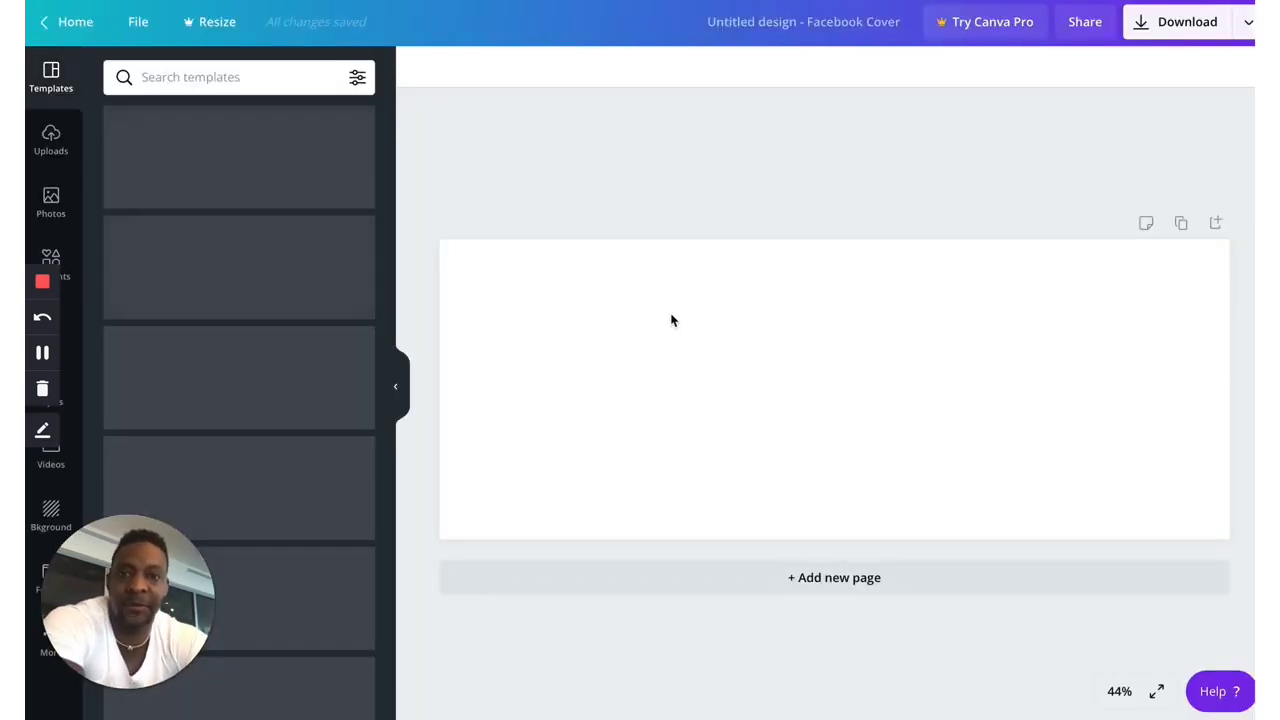
left_click_drag(205, 183, 672, 355)
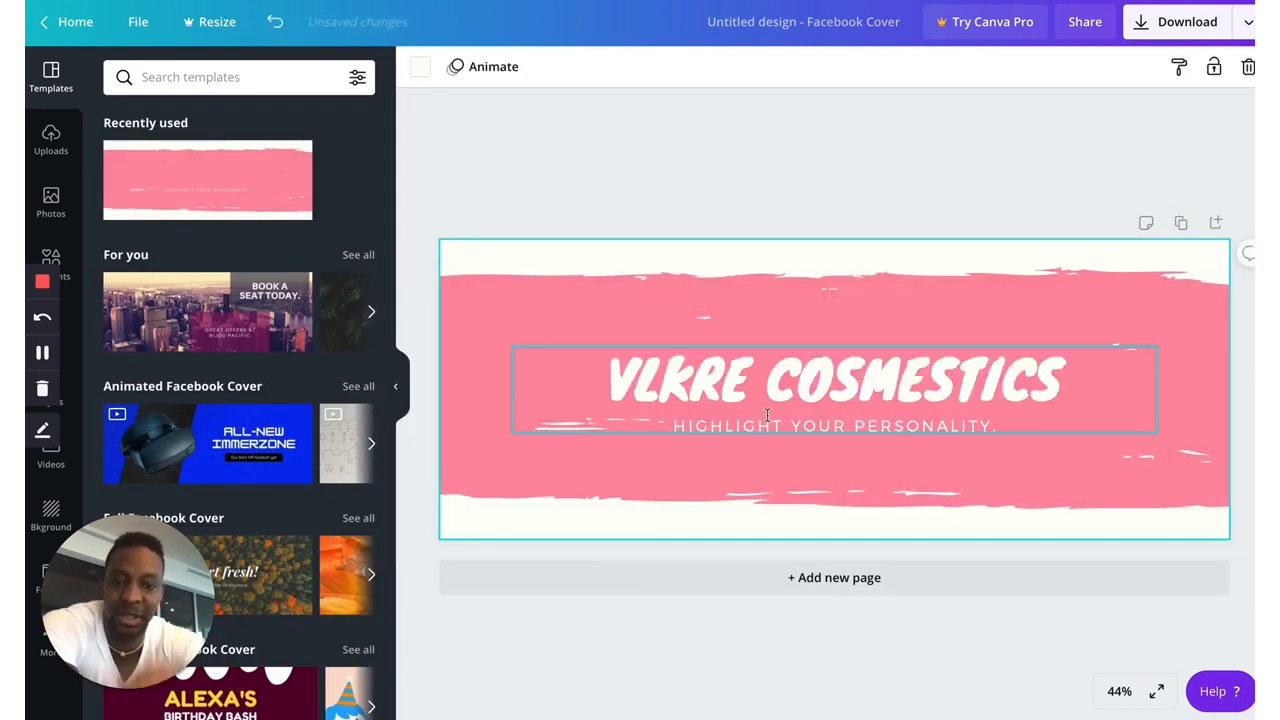
Step: Replace the 'VLKRE COSMESTICS' headline with 'FREE GIVEAWAY $1000'
left_click(784, 376)
double_click(786, 380)
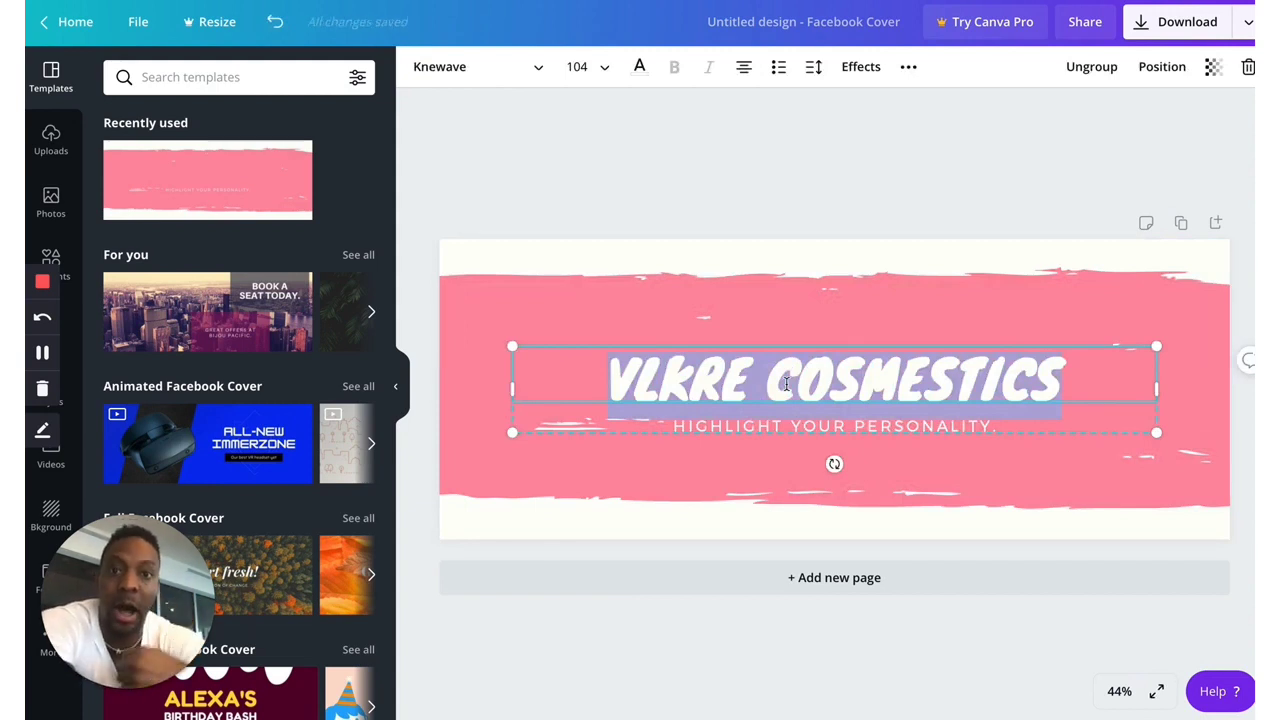
key("BackSpace")
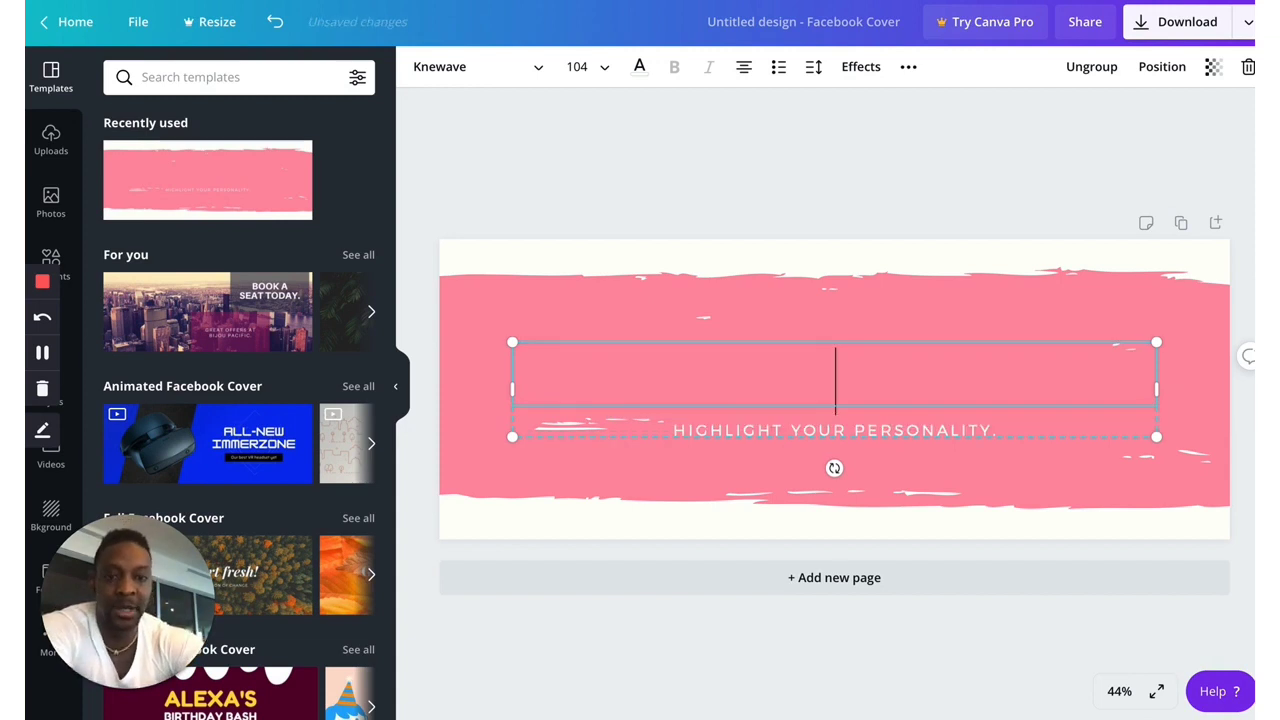
type("MAKE")
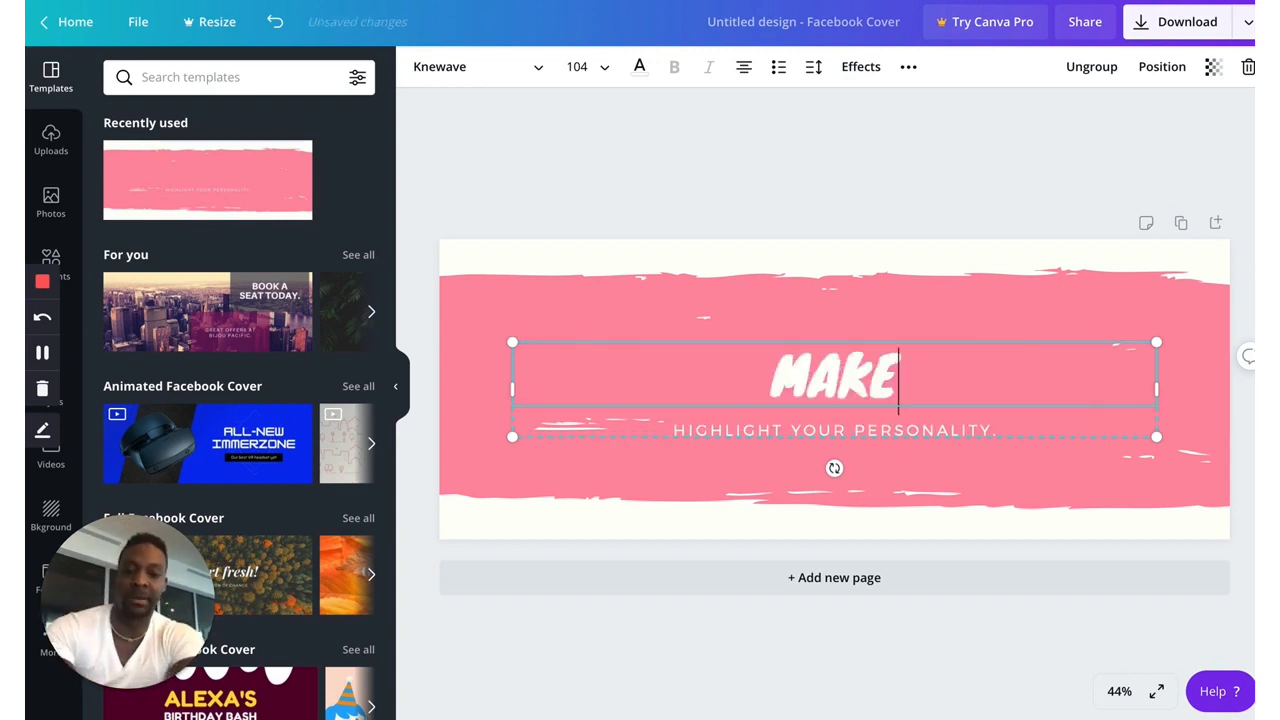
type(" MONEY ONLINE")
key("BackSpace")
key("BackSpace")
key("BackSpace")
key("BackSpace")
key("BackSpace")
key("BackSpace")
key("BackSpace")
key("BackSpace")
key("BackSpace")
key("BackSpace")
key("BackSpace")
key("BackSpace")
key("BackSpace")
key("BackSpace")
key("BackSpace")
key("BackSpace")
key("BackSpace")
type("FREE GIV")
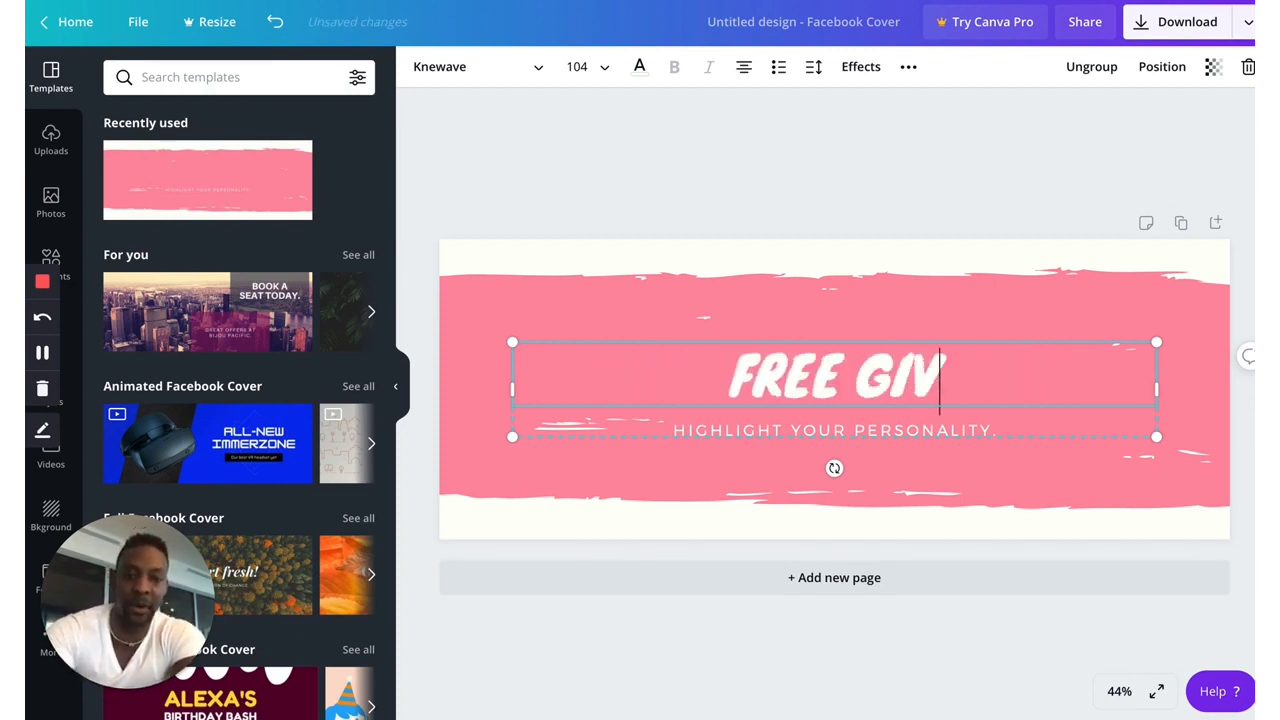
type("EAWAY")
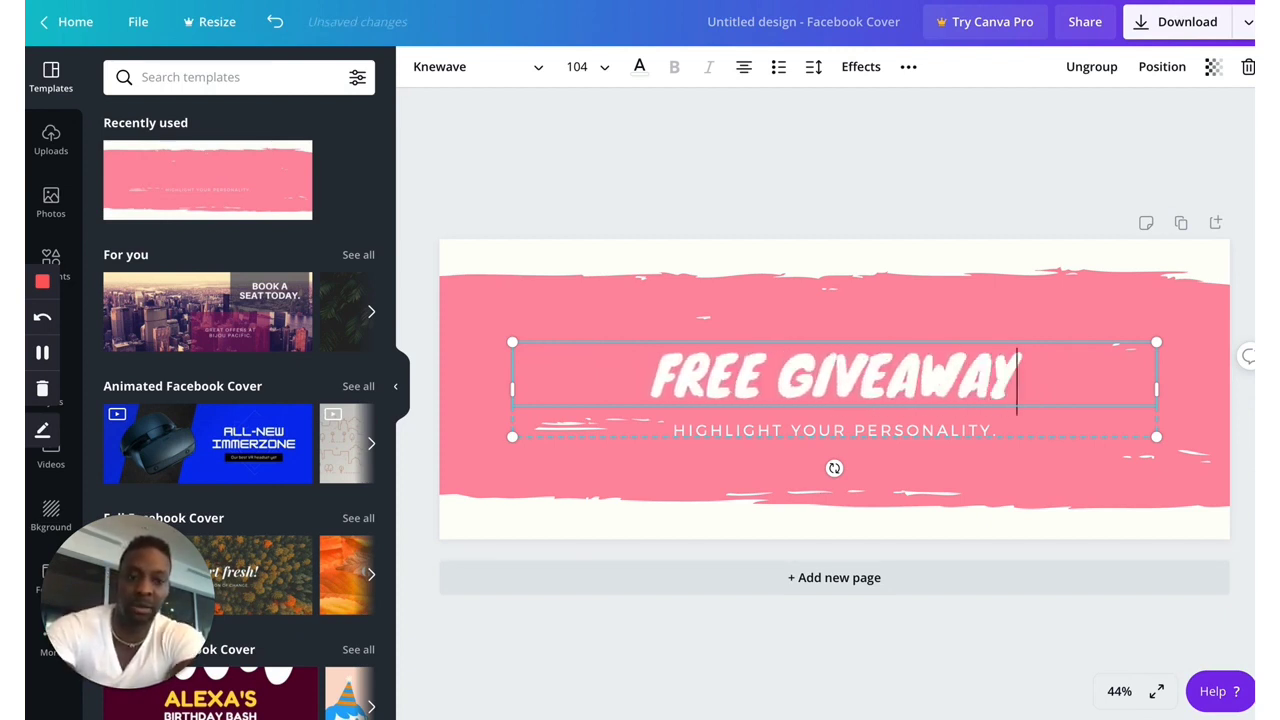
type(" $1000")
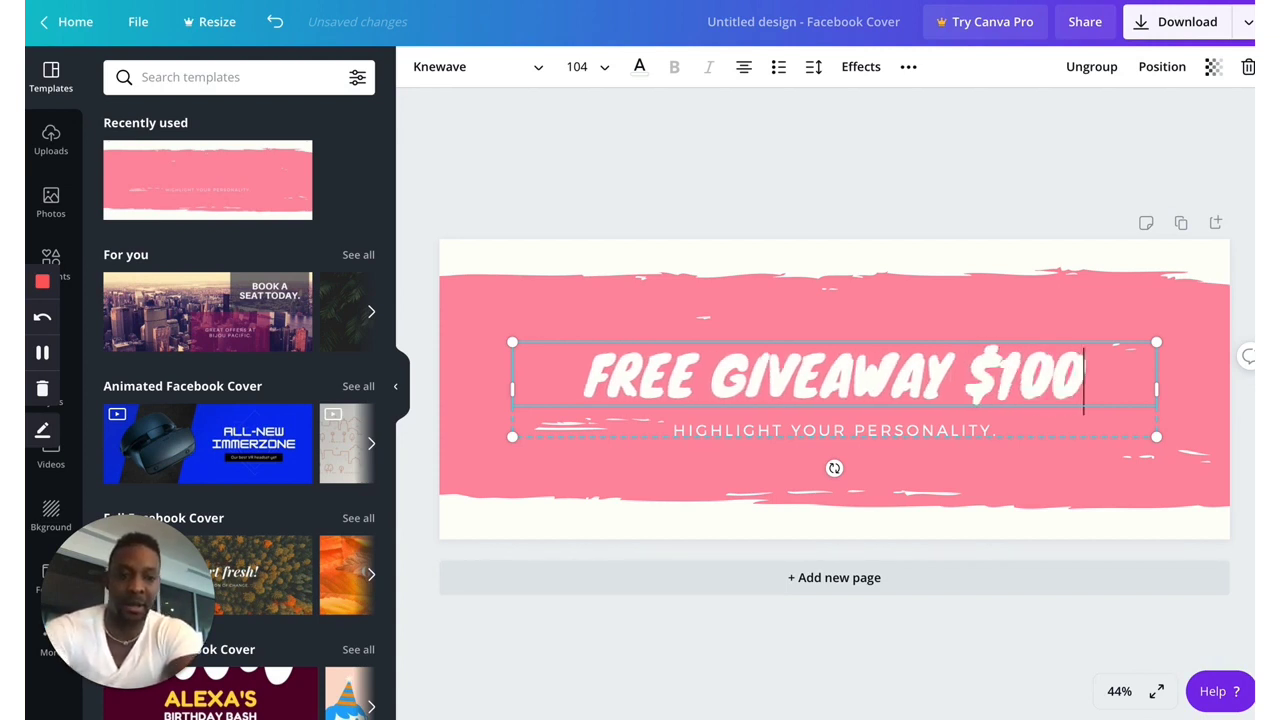
Step: Change the cover's tagline to 'CLICK IN THE ANNOUNCEMENT TAB' and deselect the text
left_click(884, 428)
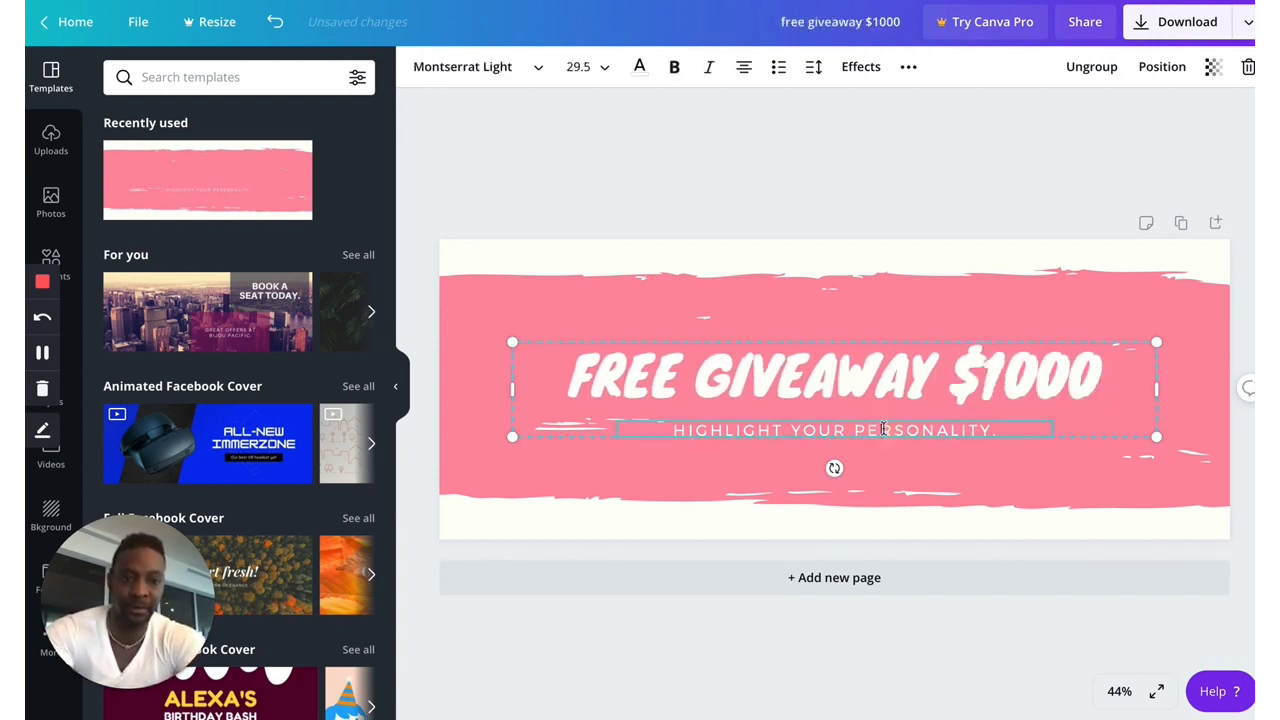
double_click(870, 428)
key("BackSpace")
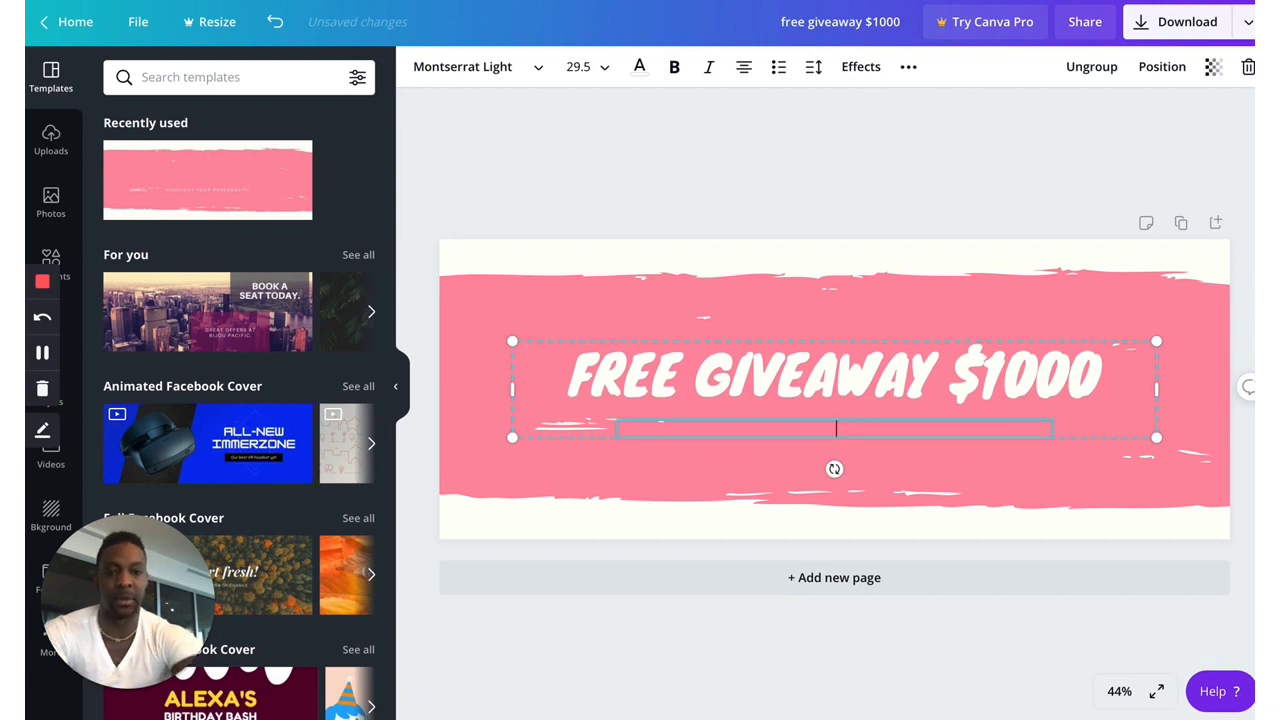
type("CLICK")
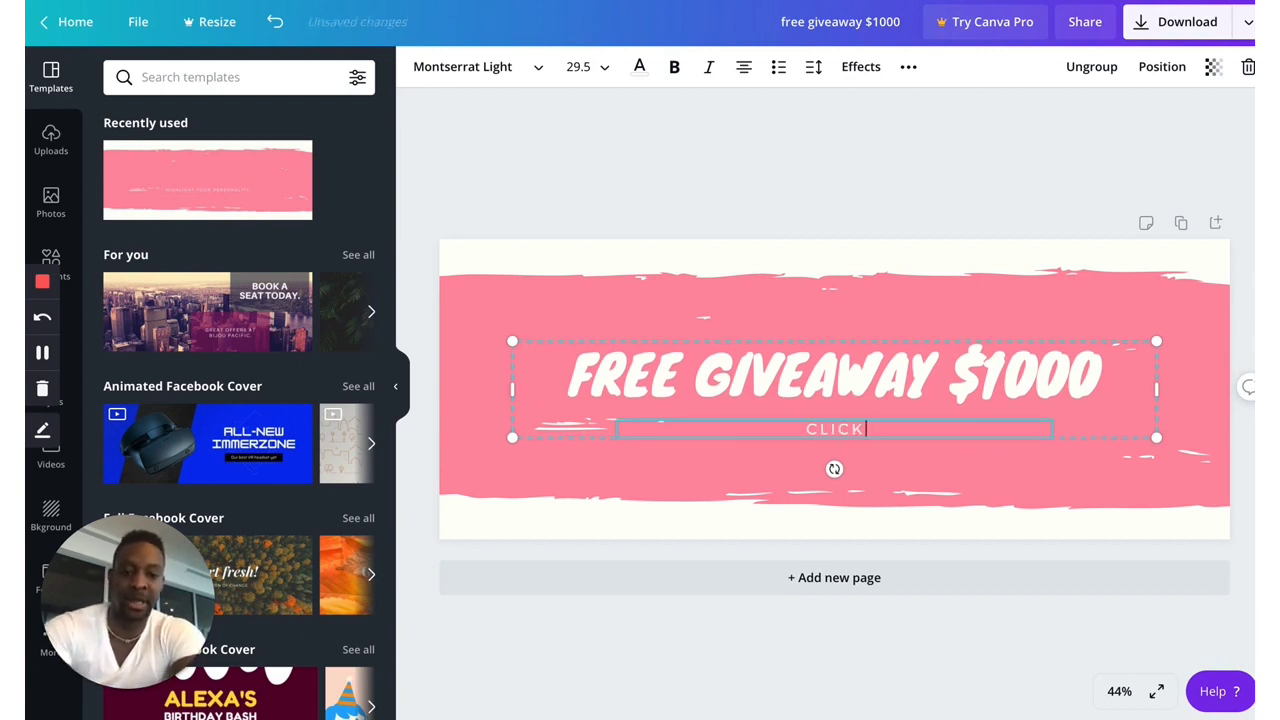
type(" IN THE")
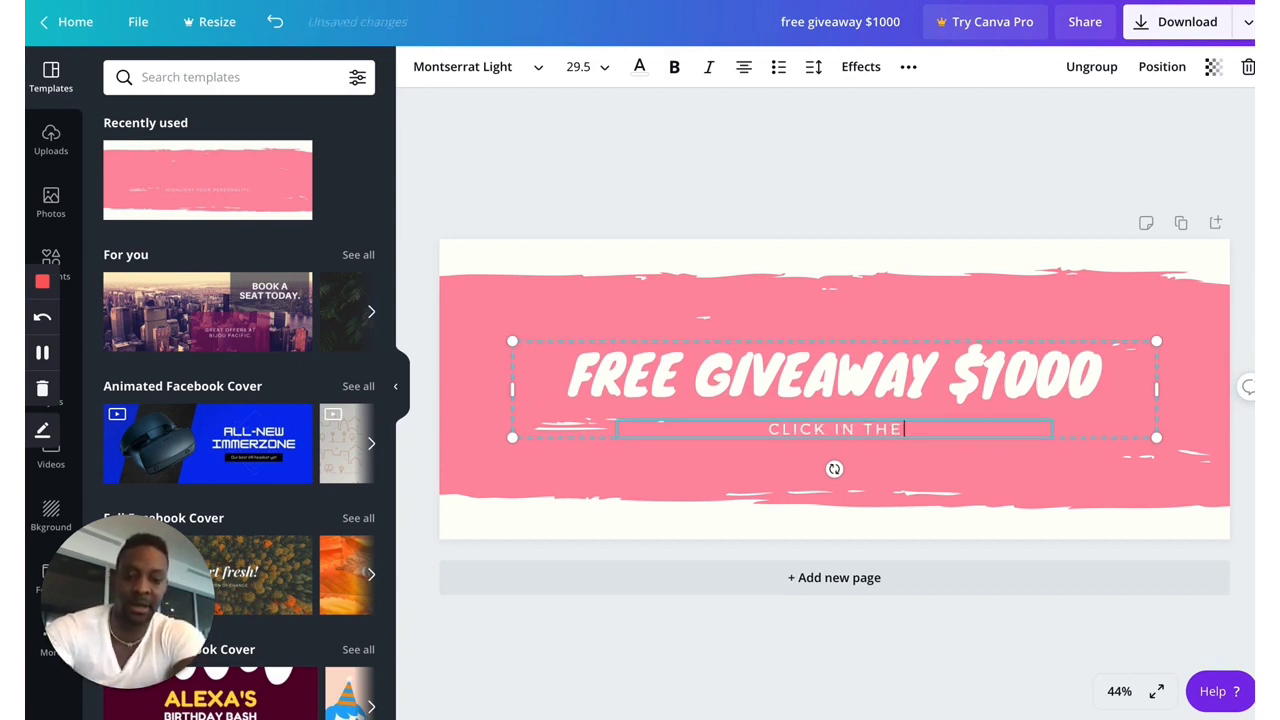
type(" ANNOUNCEME")
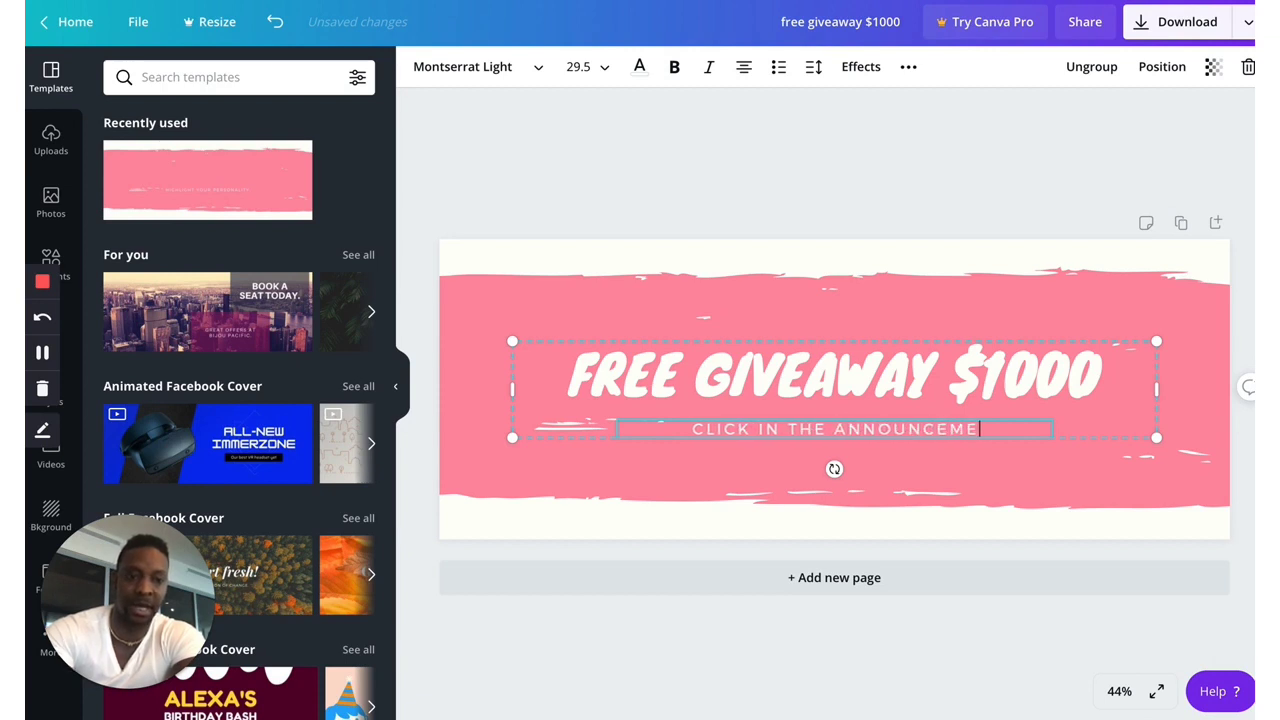
type("NT")
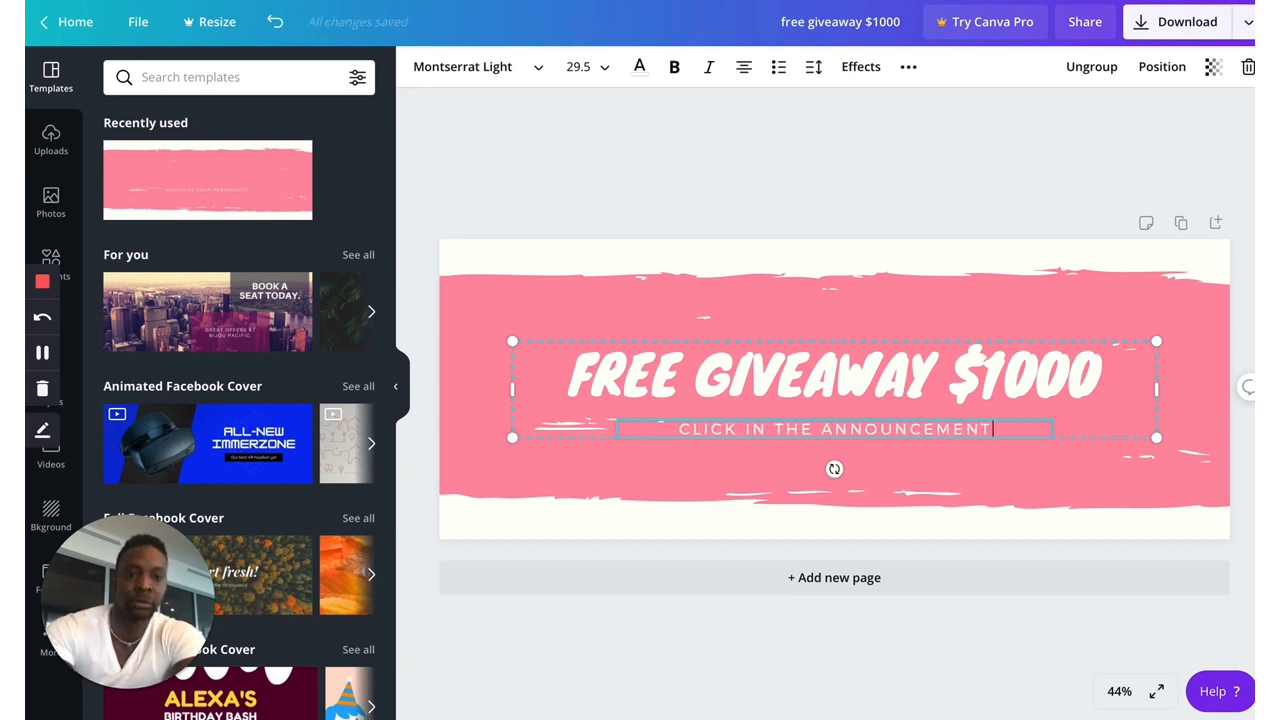
type(" TAB")
left_click(1029, 475)
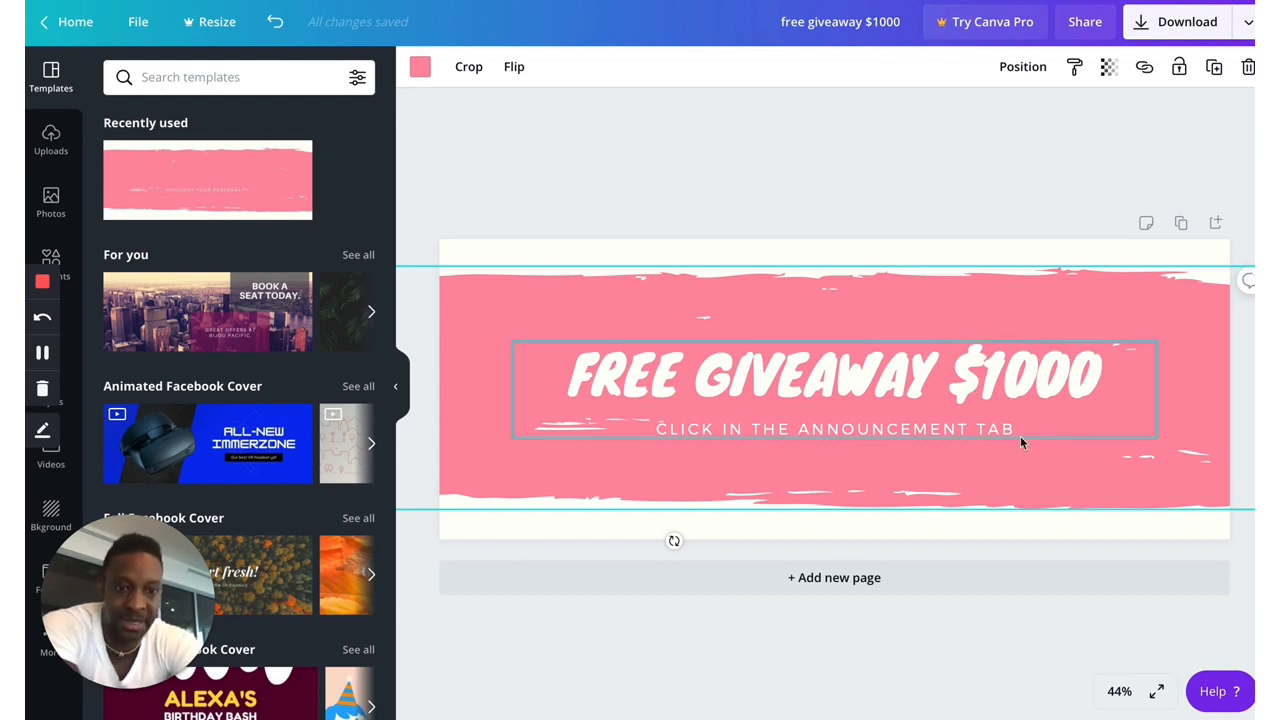
Step: Download the giveaway cover as a PNG, then go back to the Facebook group page
left_click(1140, 30)
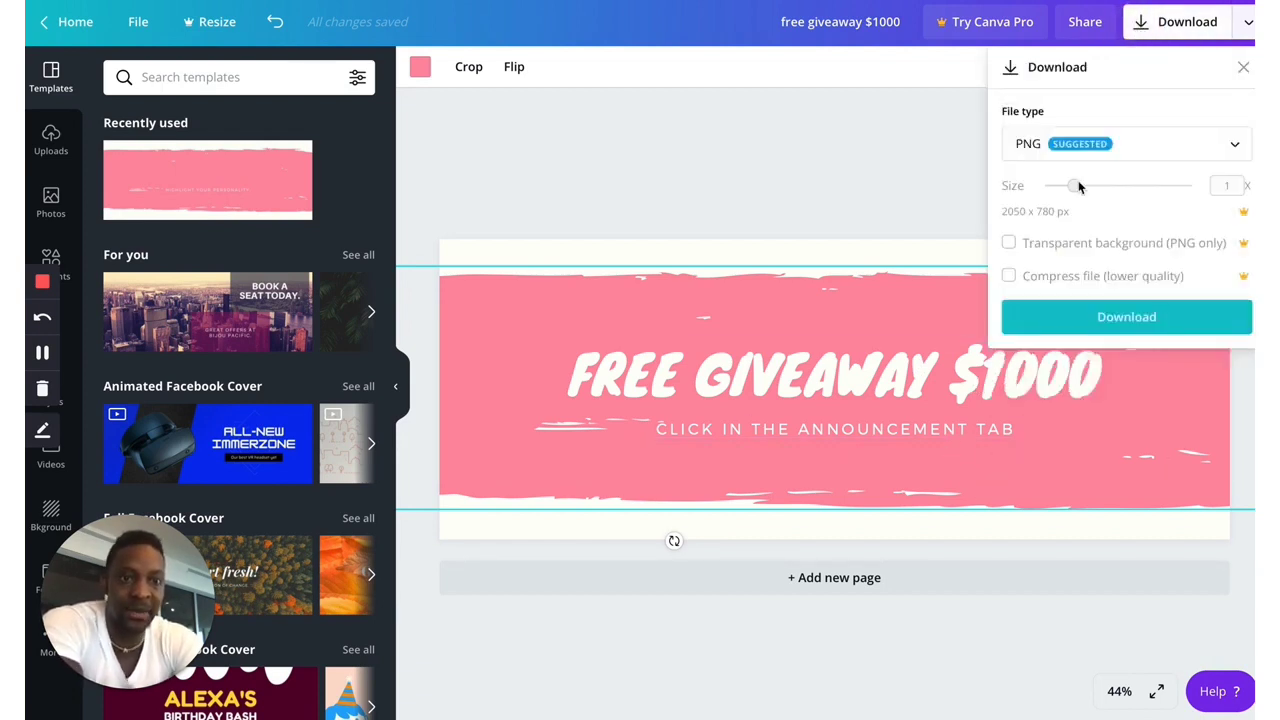
left_click(1072, 316)
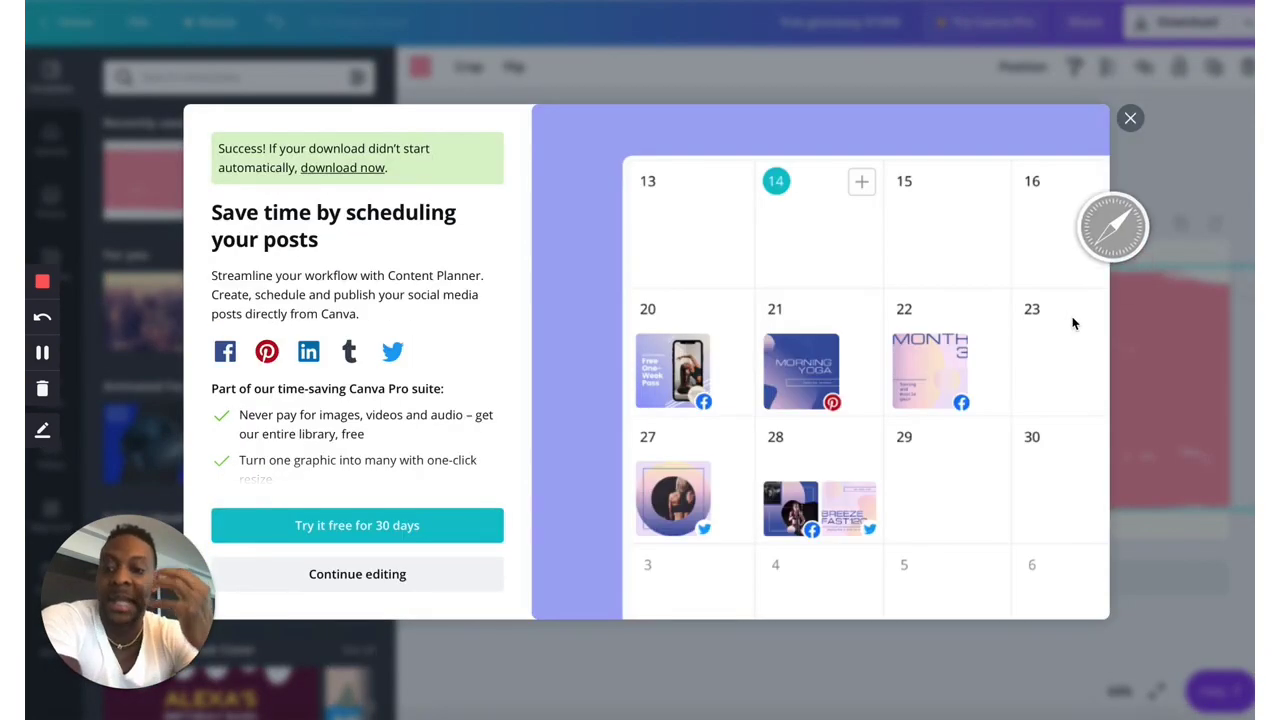
key("ctrl+Left")
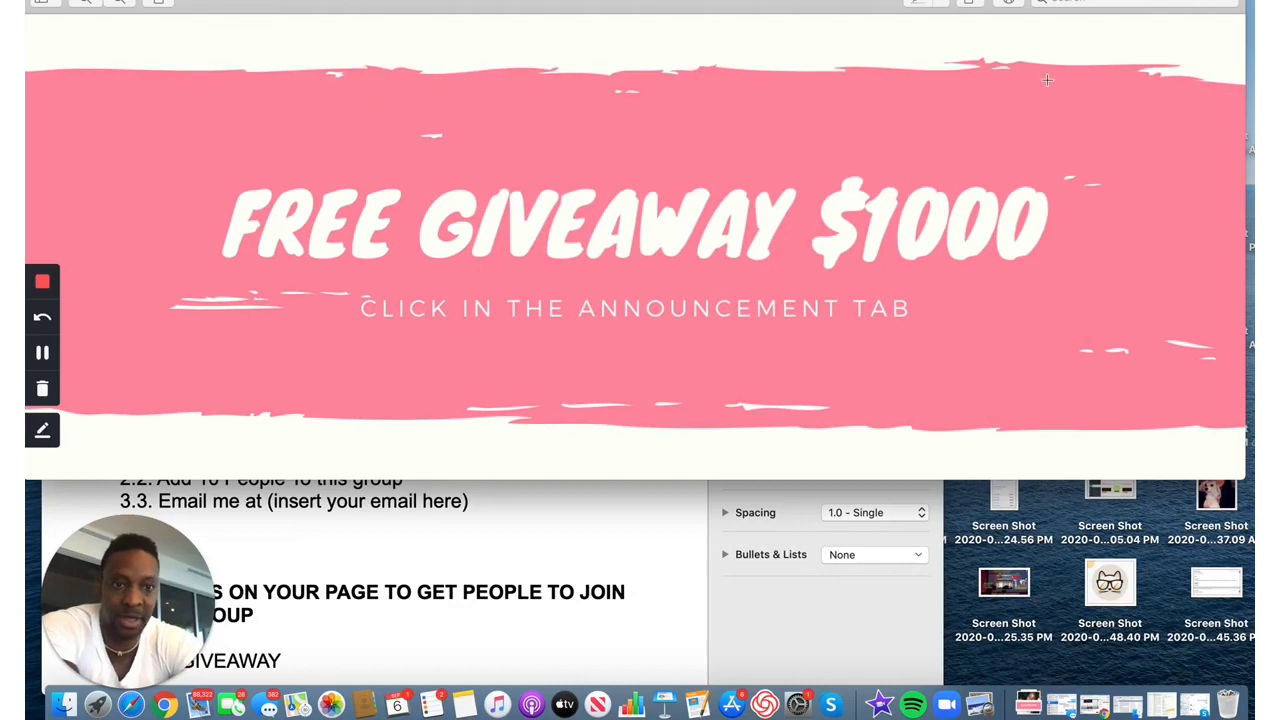
key("ctrl+Right")
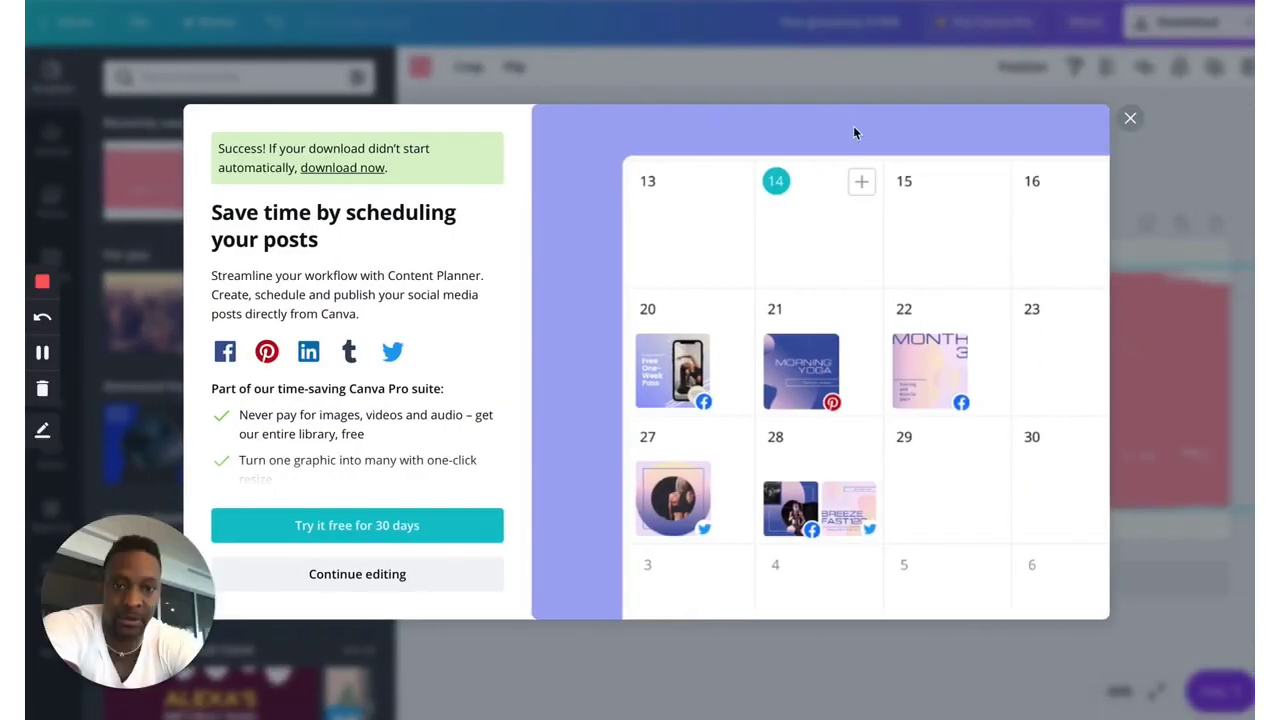
left_click(1130, 118)
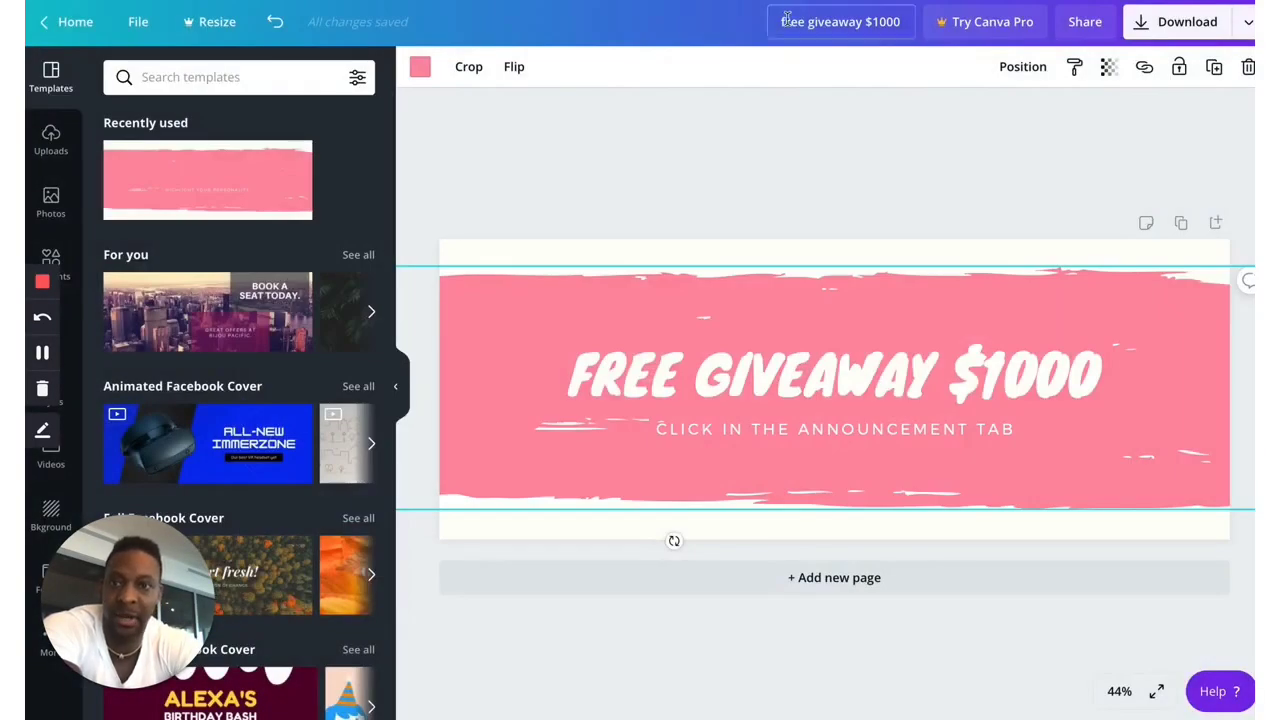
left_click(365, 2)
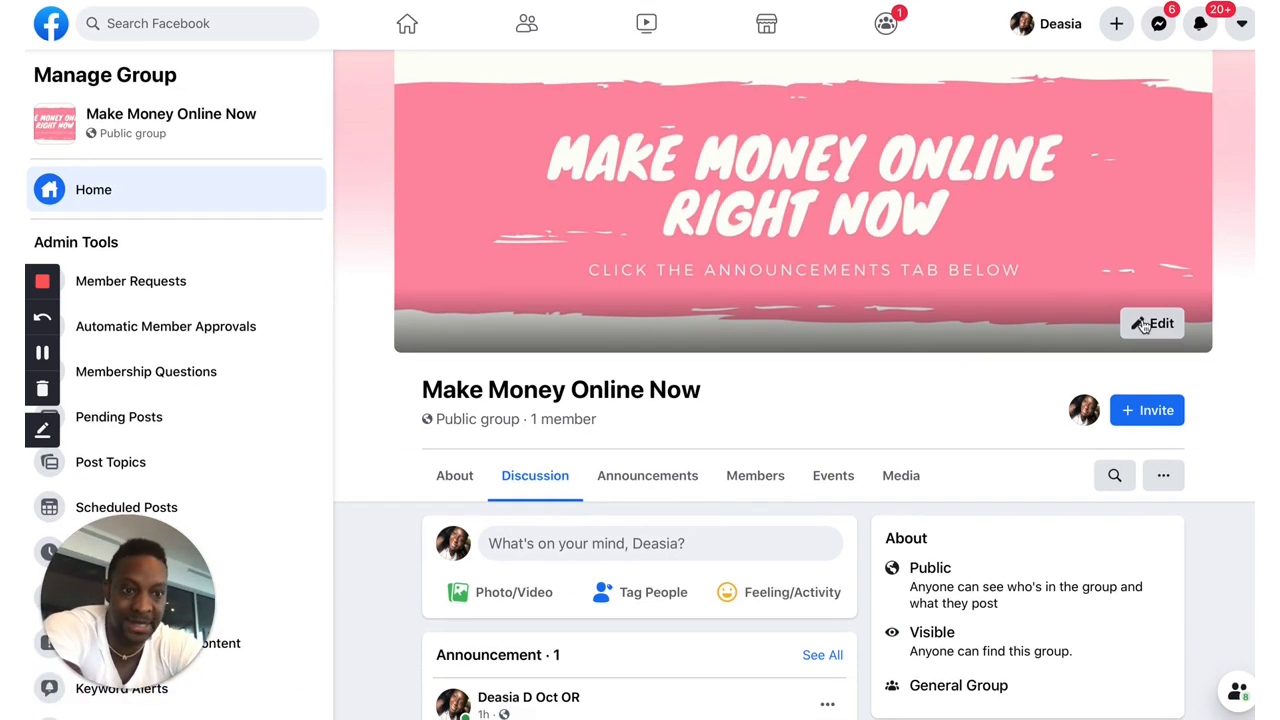
Step: Upload 'free giveaway $1000.png' from Downloads as the group's new cover photo
left_click(1145, 326)
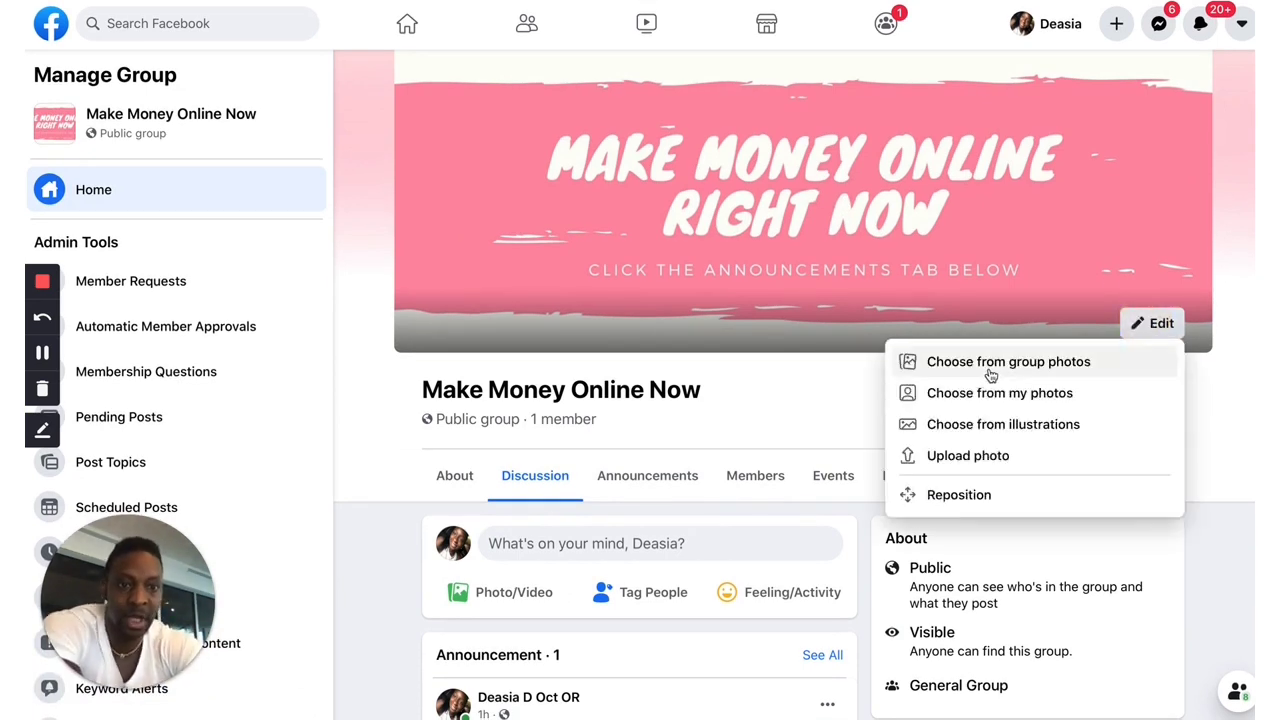
left_click(981, 456)
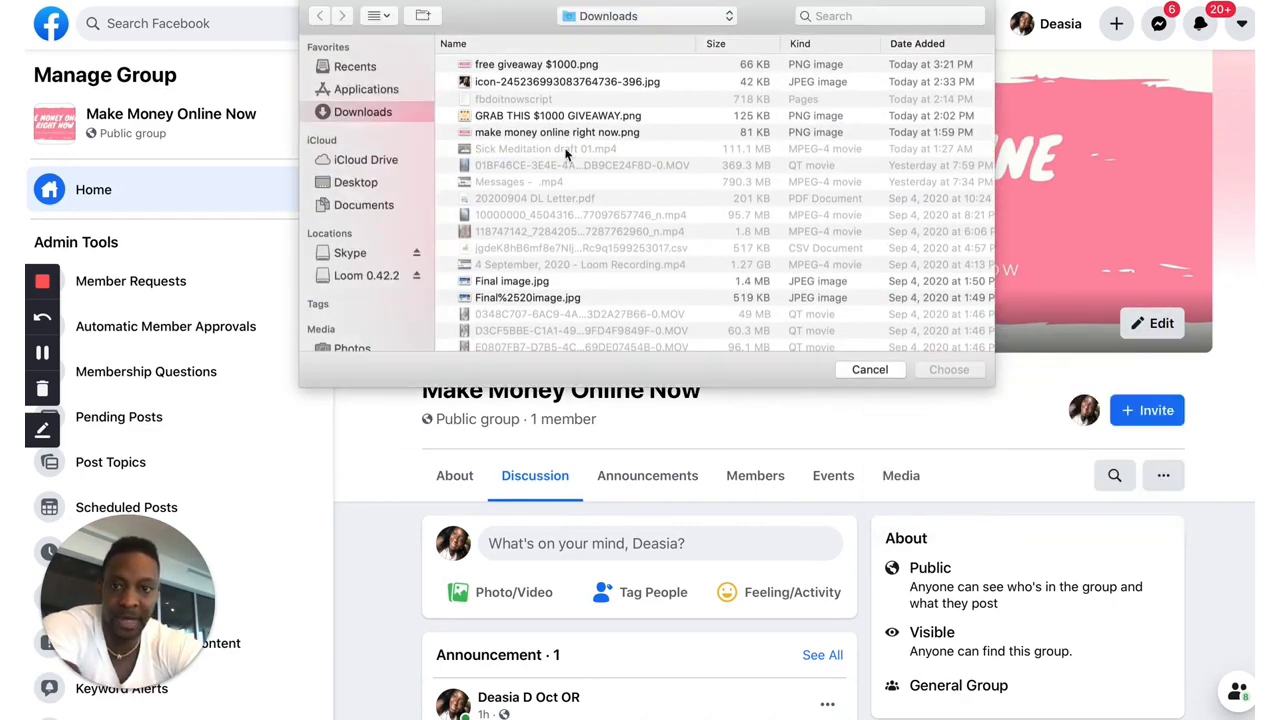
left_click(488, 64)
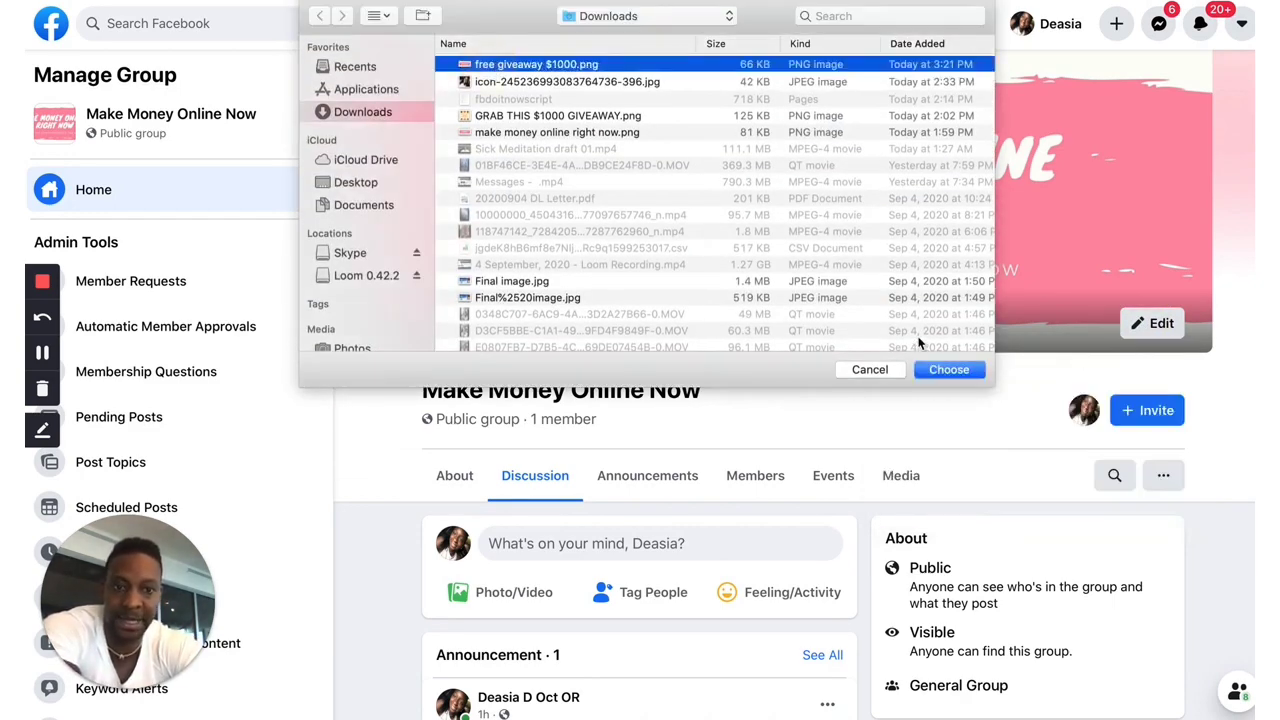
left_click(949, 370)
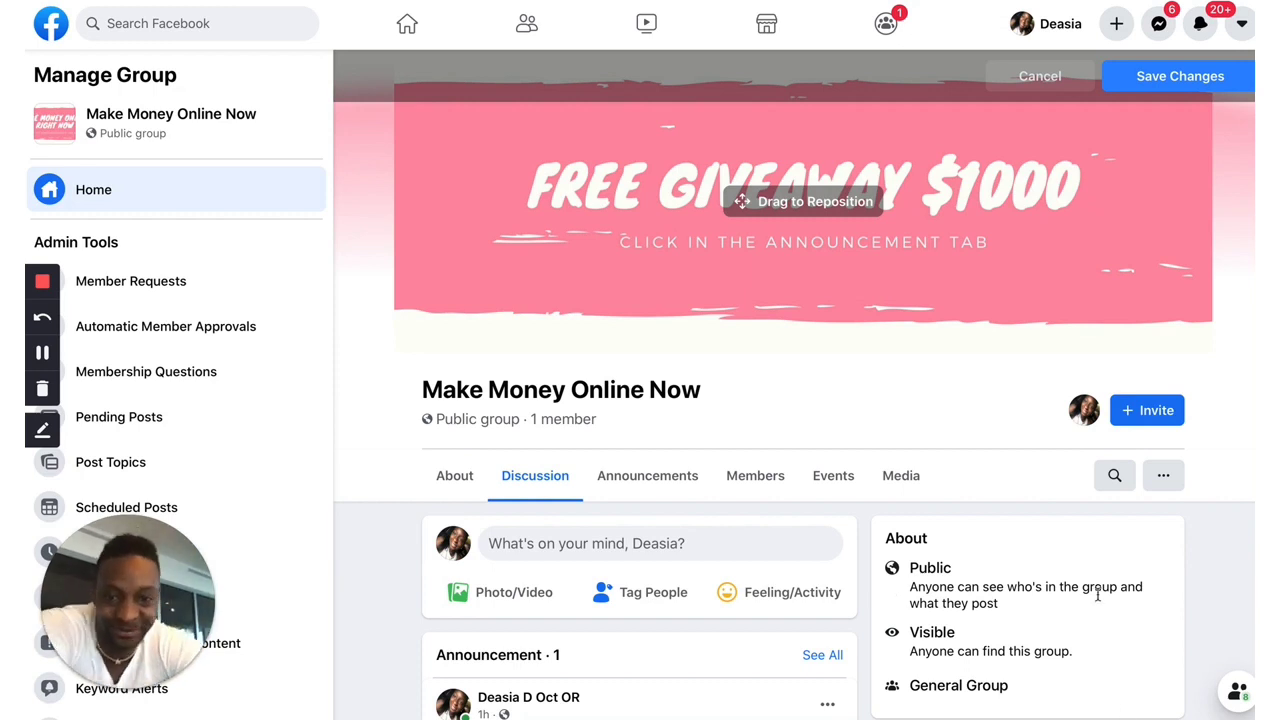
Step: Scroll through the Facebook group to review the $1000 giveaway announcement post
scroll(931, 475, "down", 1)
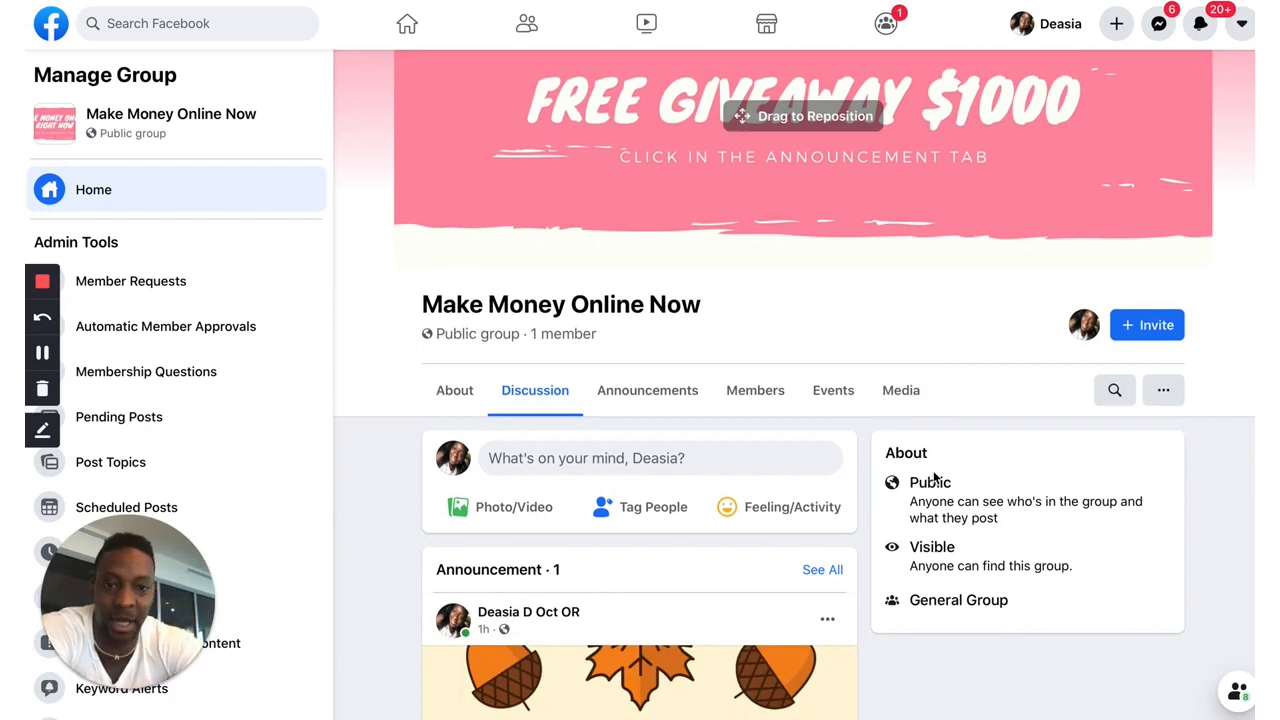
scroll(935, 478, "up", 1)
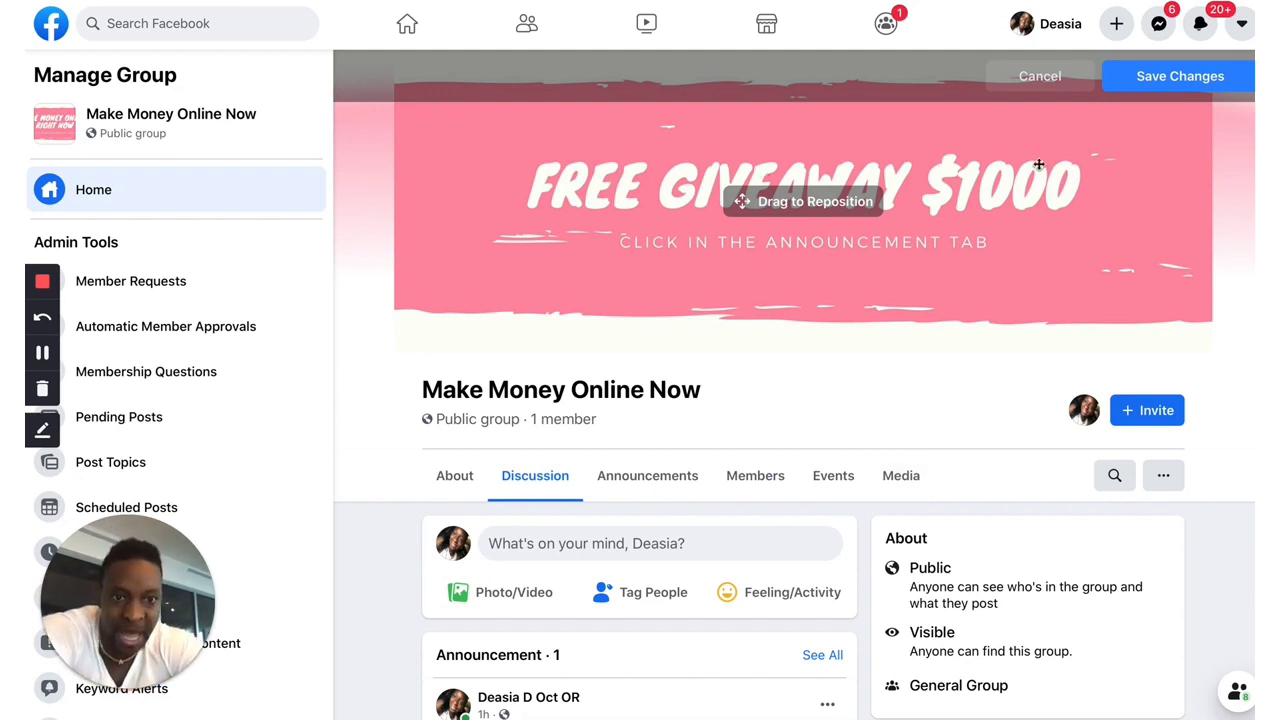
scroll(877, 355, "down", 4)
scroll(852, 490, "down", 1)
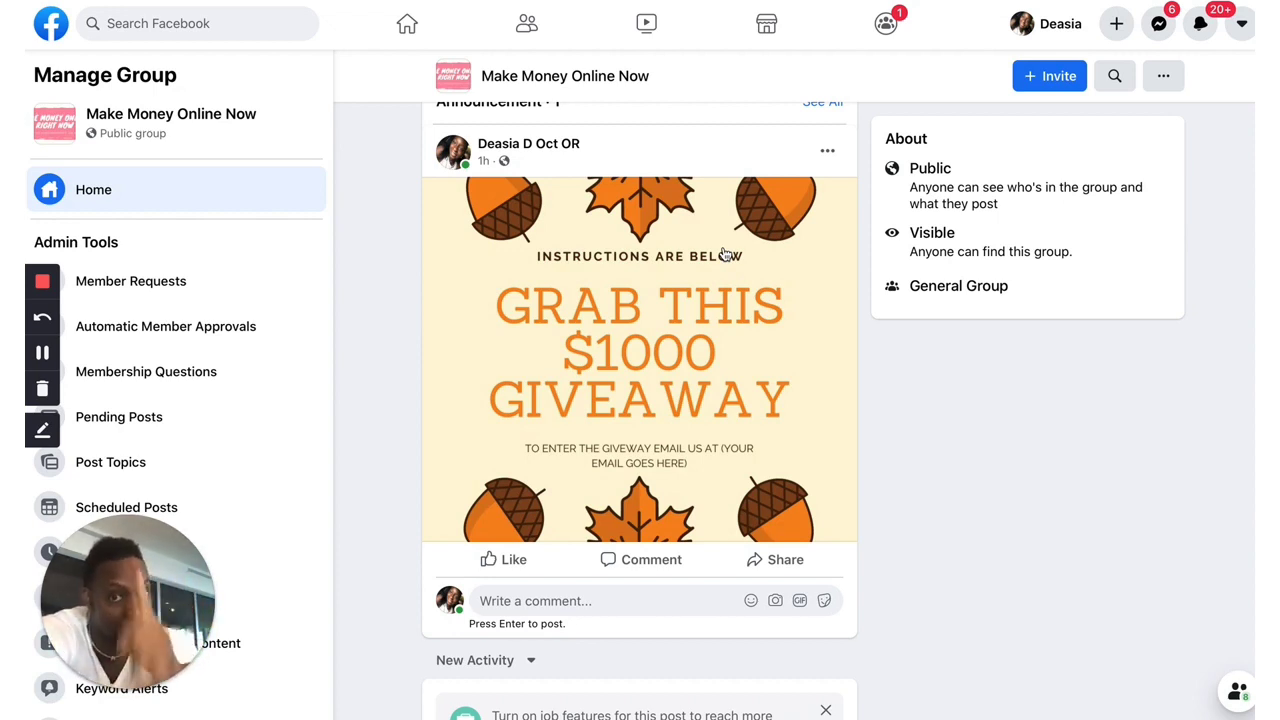
scroll(742, 294, "down", 1)
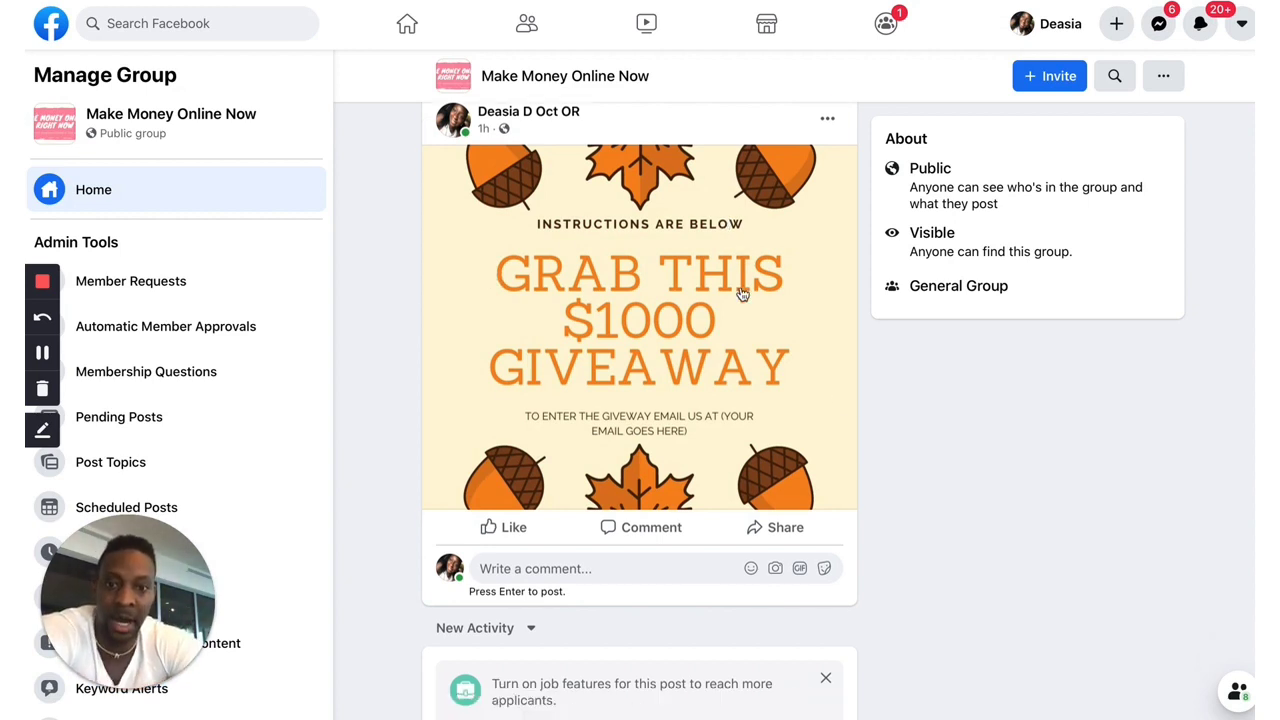
scroll(742, 294, "up", 1)
scroll(742, 294, "down", 1)
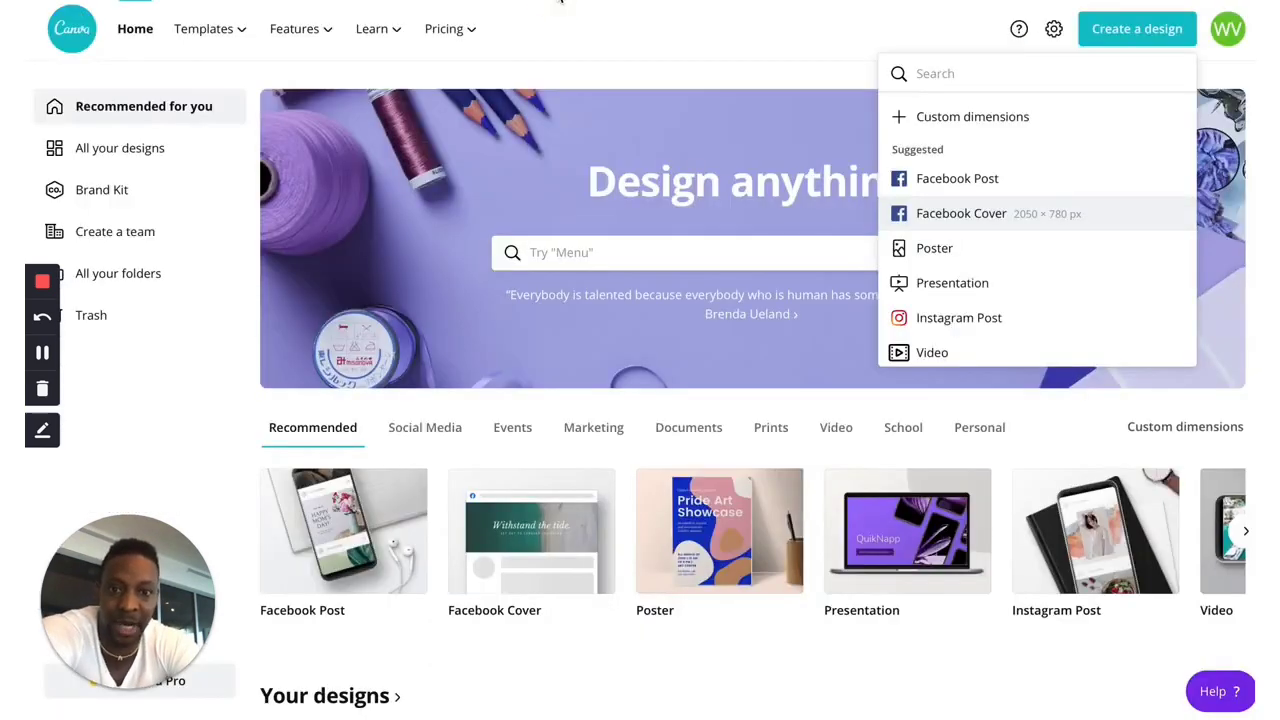
Step: Start a Facebook Post design using the 'AUTUMN BAKE SALE' template
left_click(910, 178)
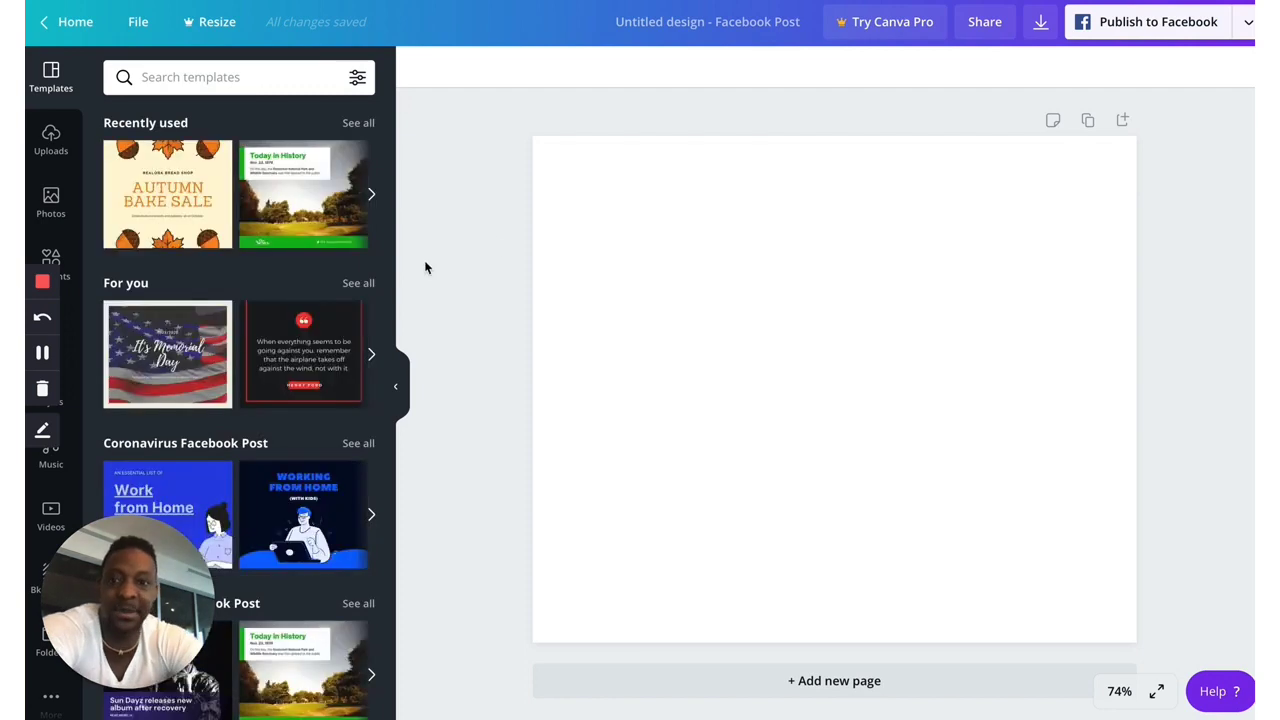
left_click_drag(171, 218, 813, 338)
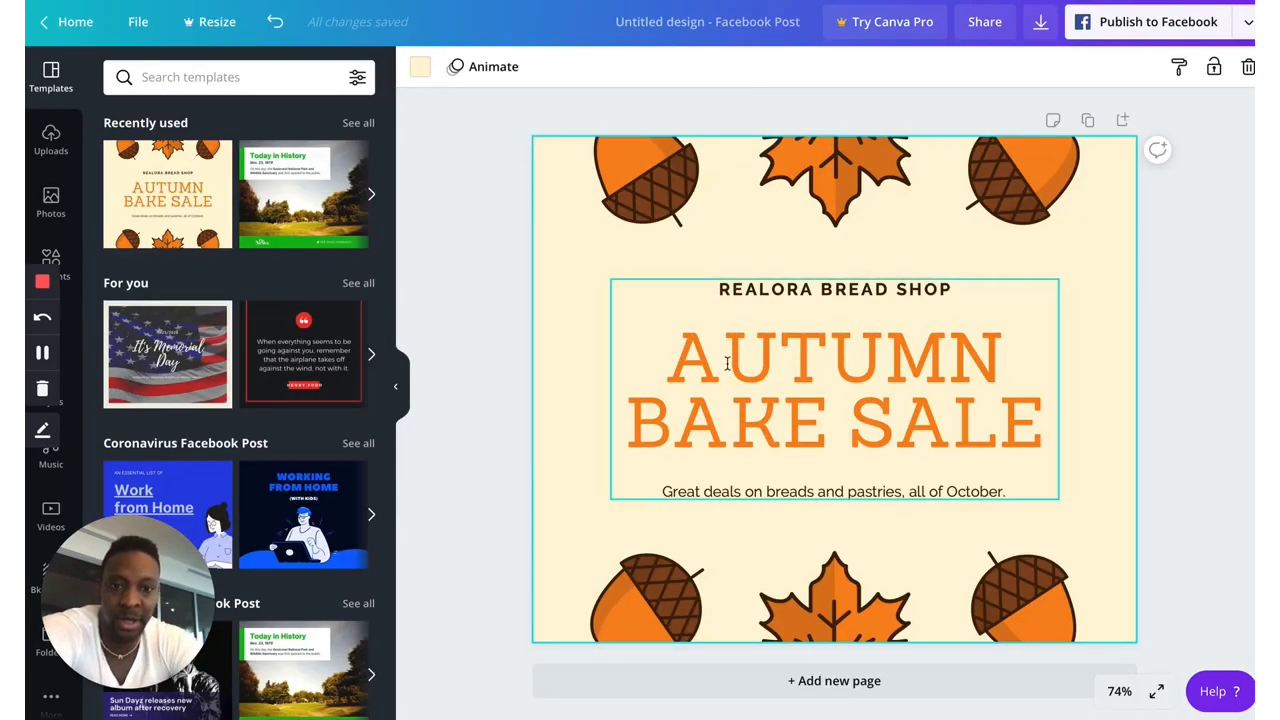
Step: Rewrite the AUTUMN BAKE SALE heading as 'GRAB THIS' over '$1000 GIVE'
double_click(737, 357)
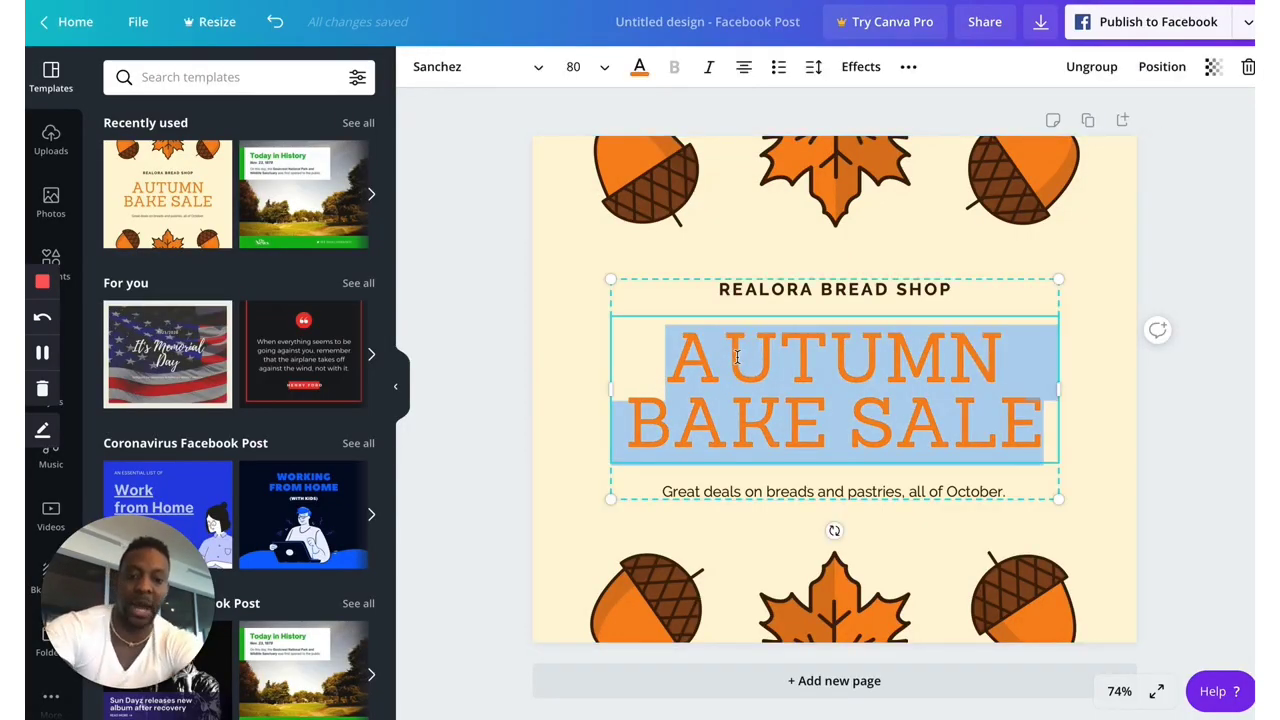
type("GRAB THIS")
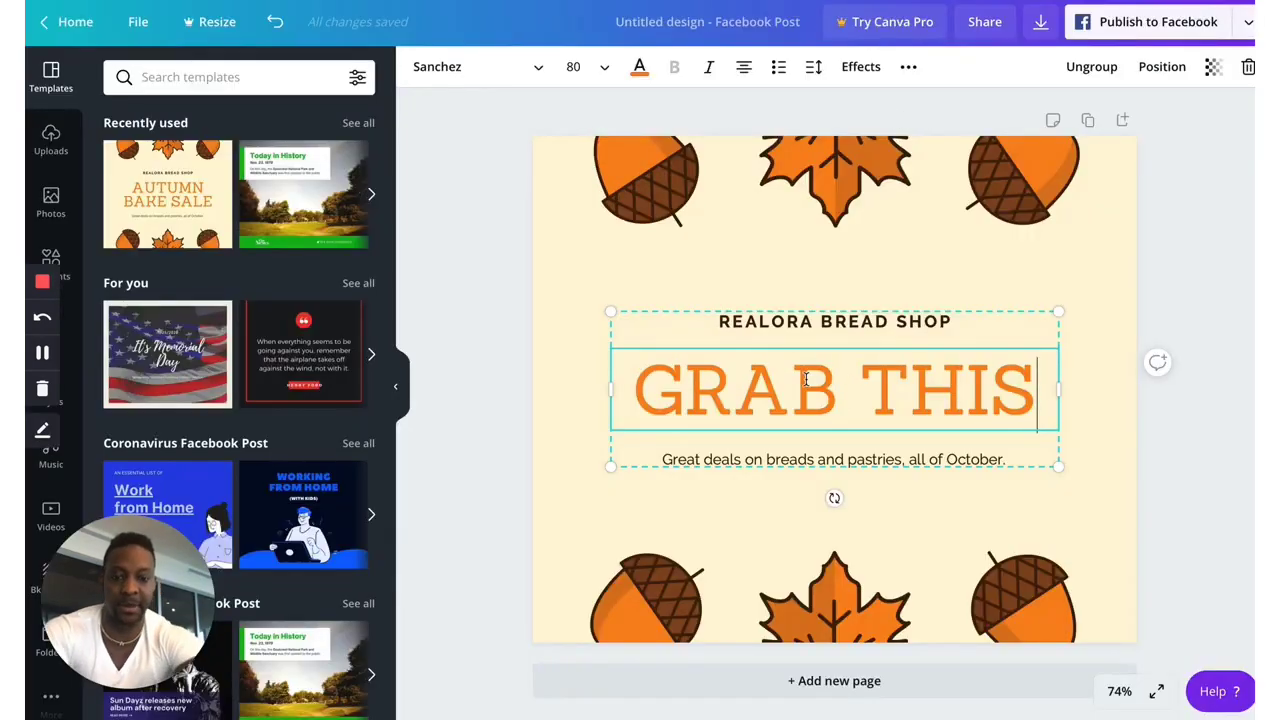
key("Return")
type("#")
key("BackSpace")
key("BackSpace")
key("Return")
type("$100")
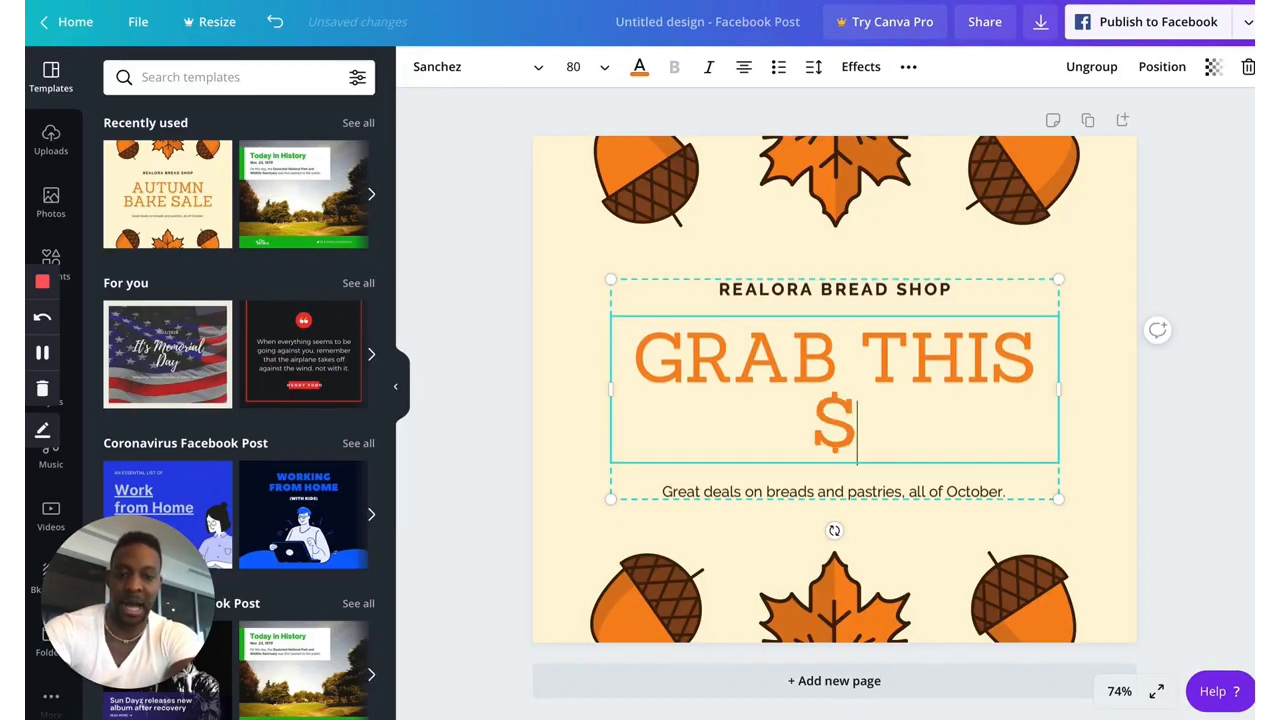
type("0 GIVEAWAY")
key("BackSpace")
key("BackSpace")
key("BackSpace")
key("BackSpace")
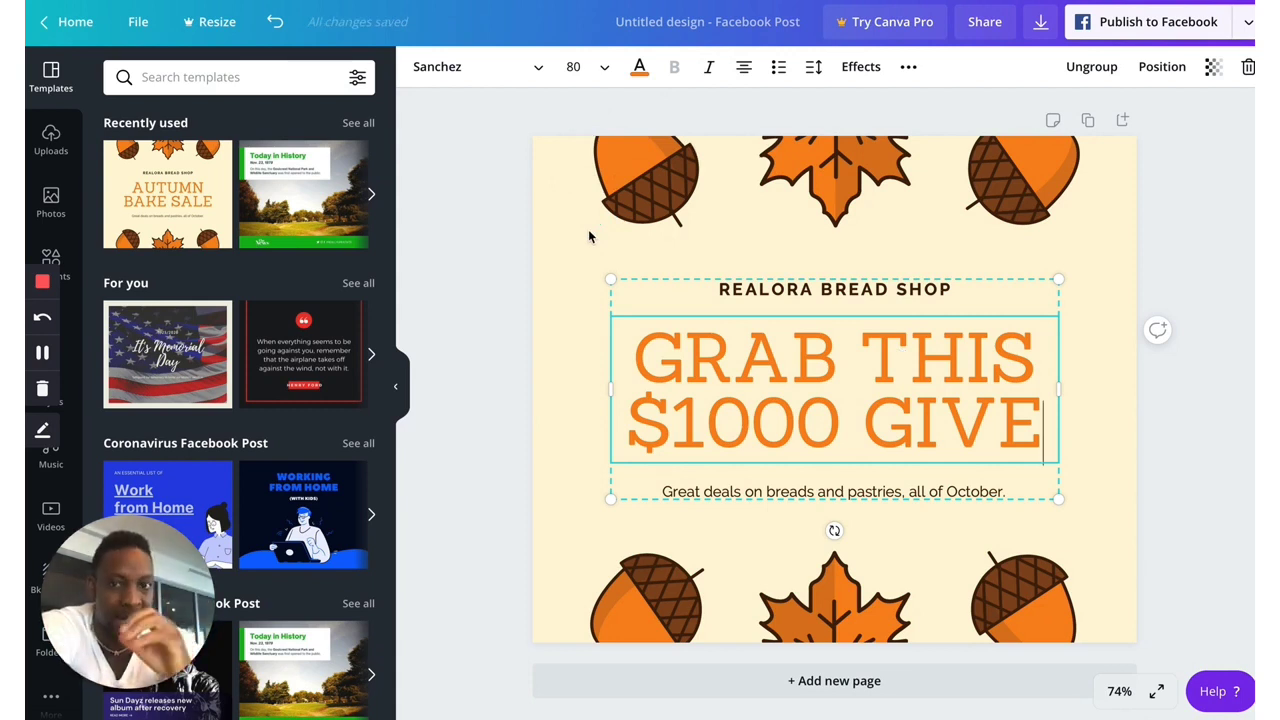
Step: Return to the Make Money Online Now group and review its giveaway cover and post
mouse_move(600, 2)
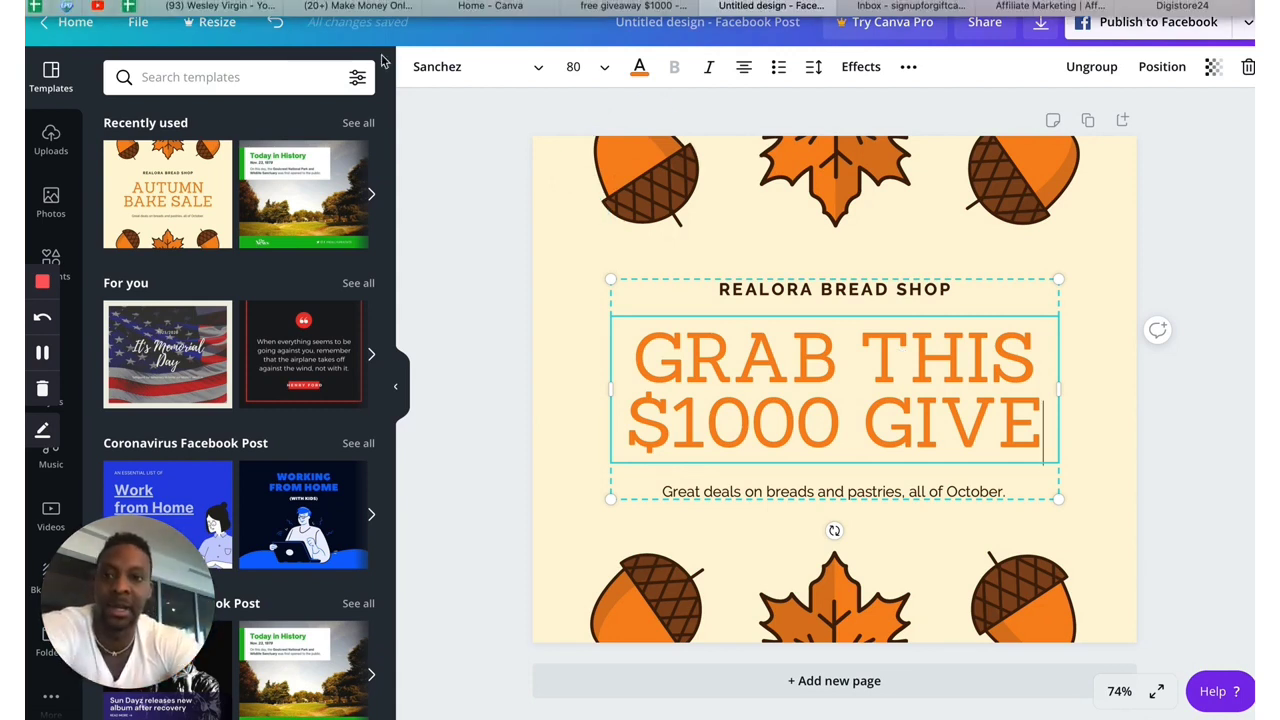
left_click(345, 8)
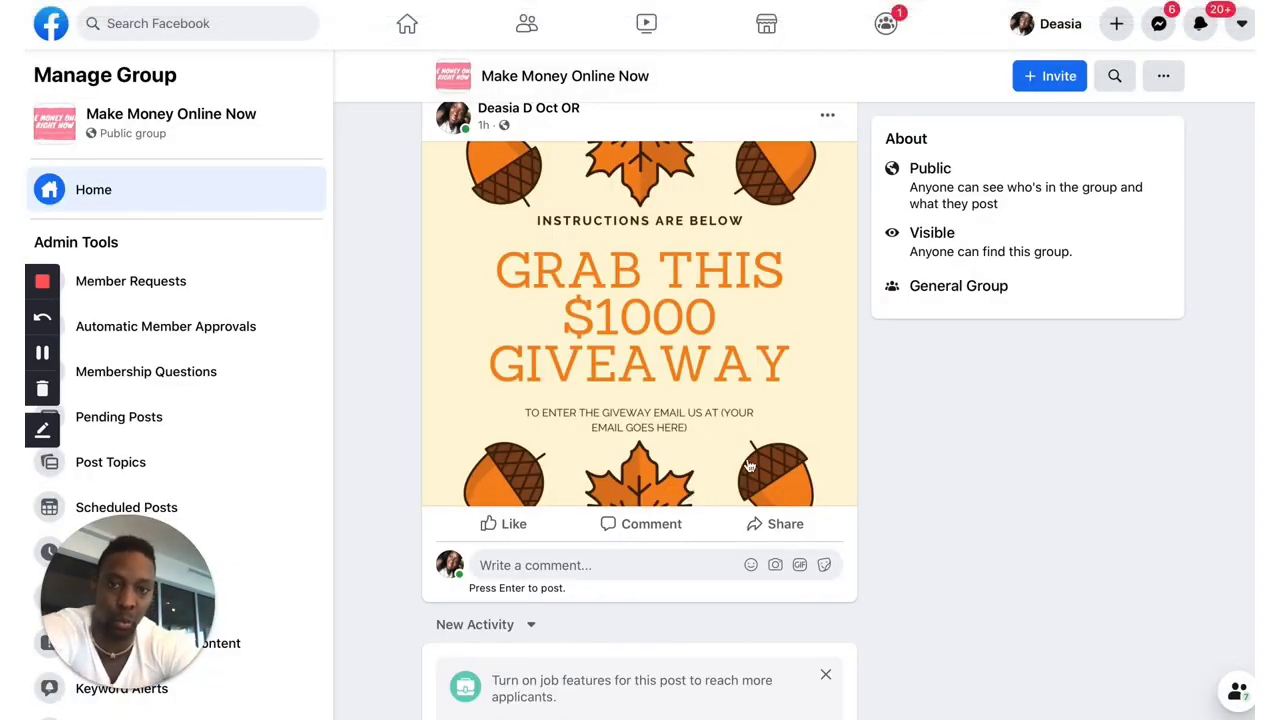
scroll(749, 465, "up", 4)
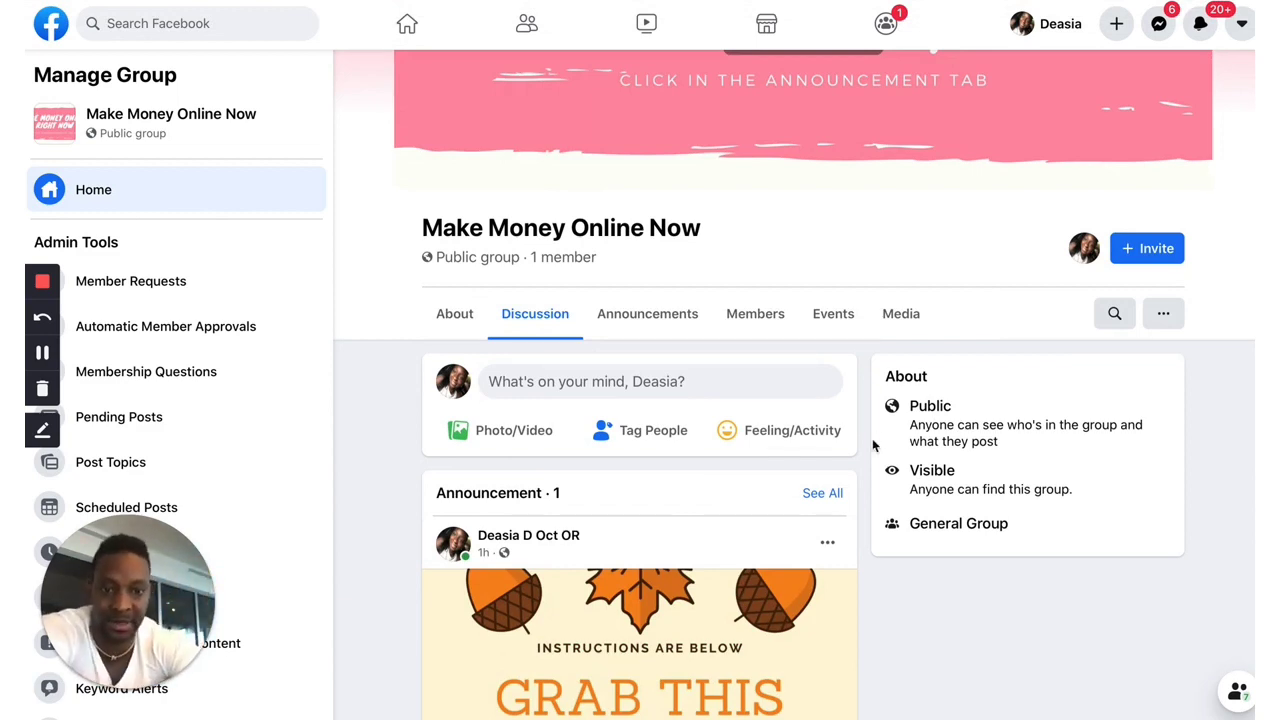
scroll(872, 440, "down", 4)
scroll(872, 425, "up", 5)
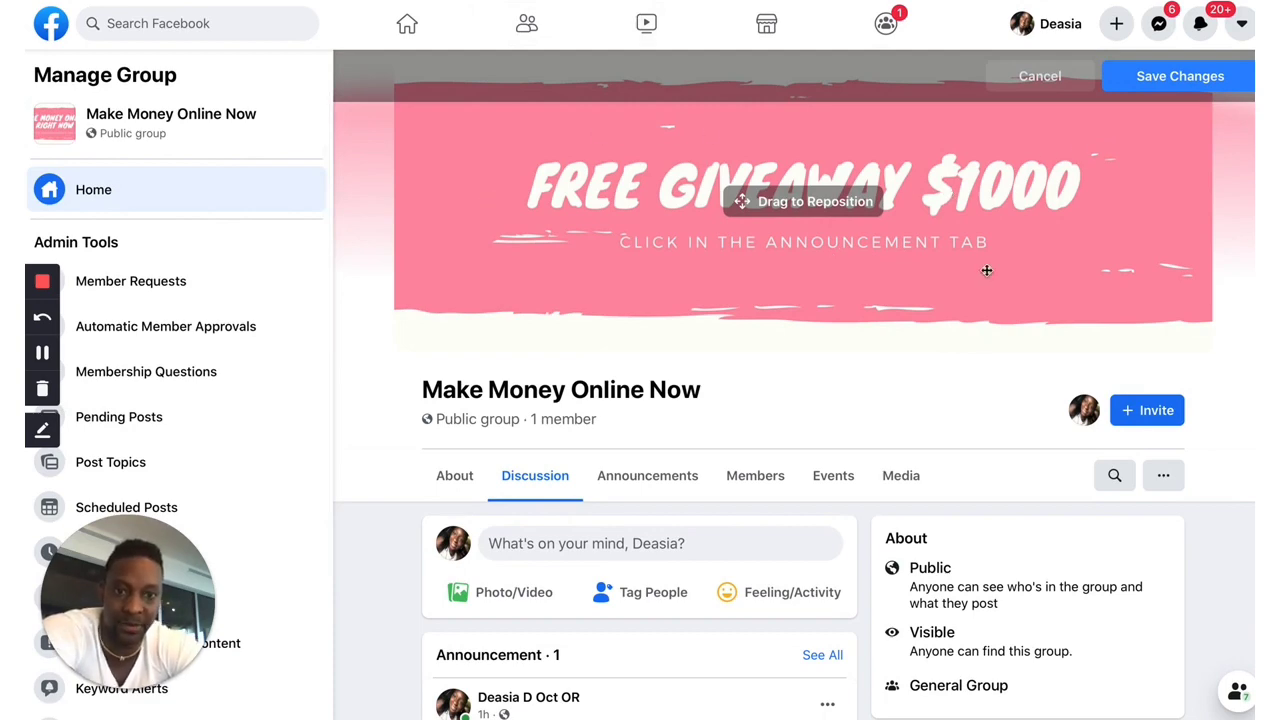
scroll(954, 320, "down", 4)
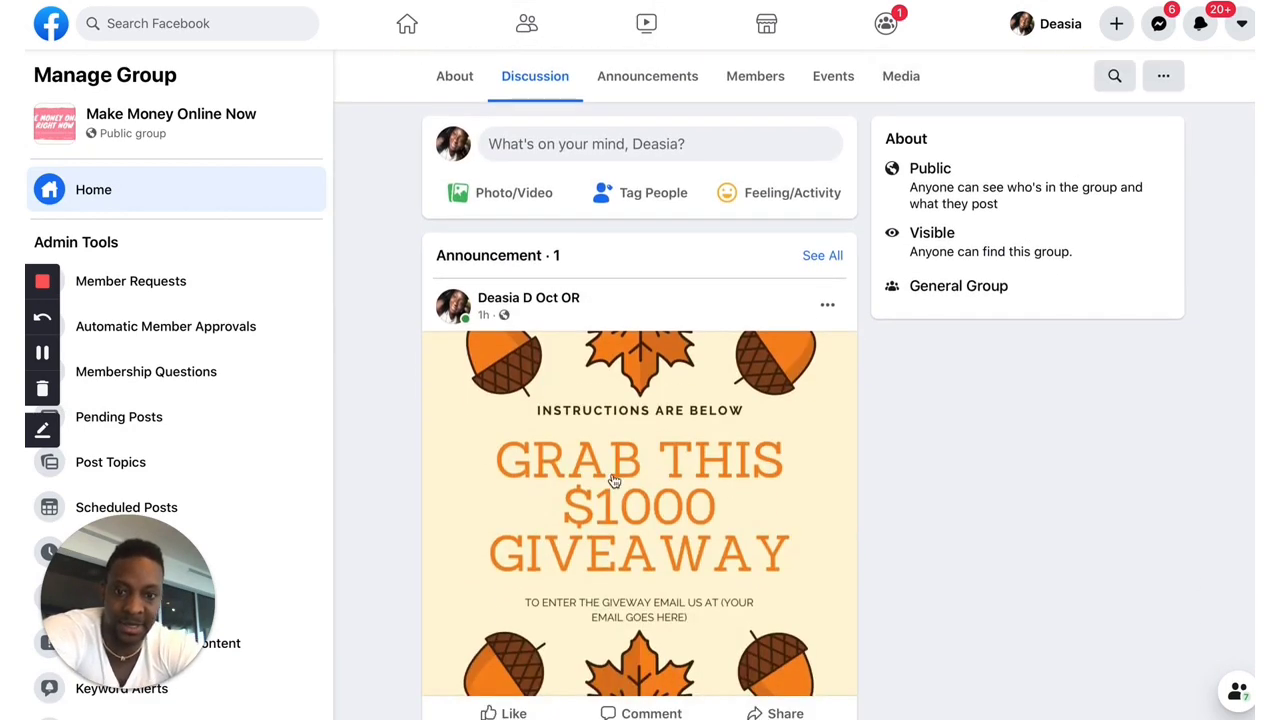
scroll(614, 481, "down", 2)
scroll(625, 385, "down", 3)
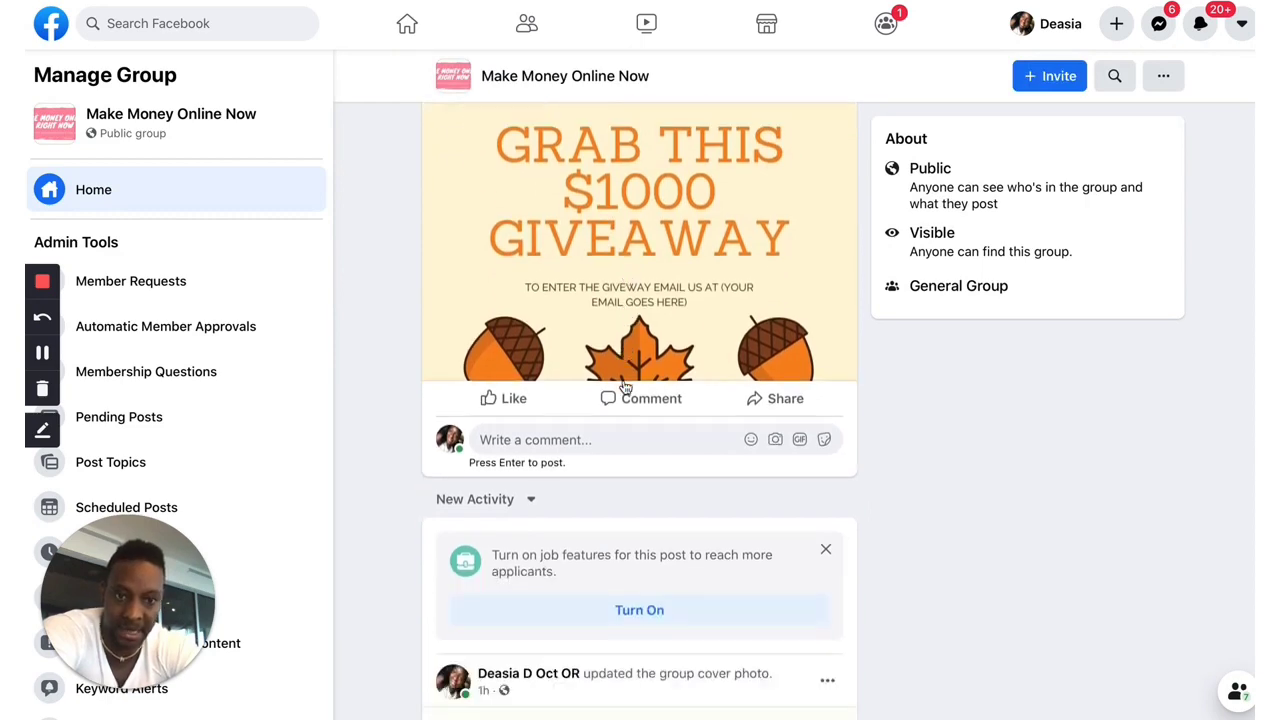
scroll(623, 379, "up", 7)
scroll(650, 390, "up", 1)
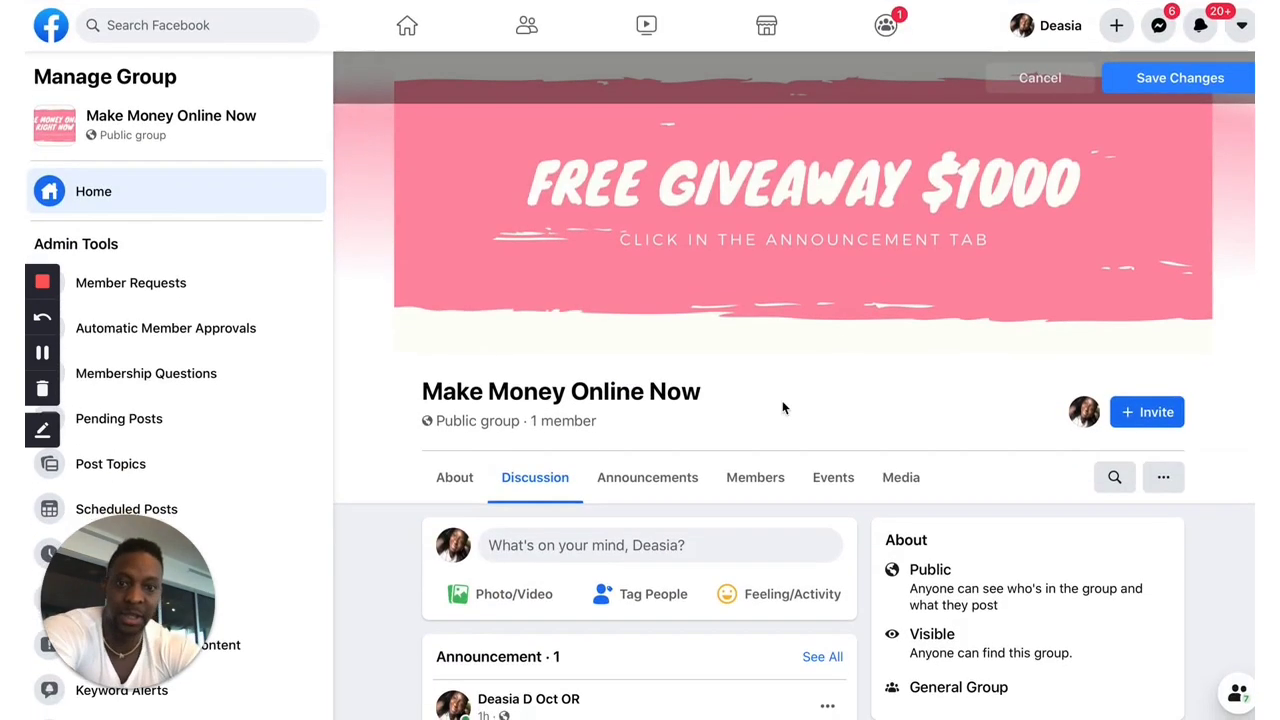
Step: Open OfferVault's affiliate offer search page and place the cursor in its search box
scroll(700, 500, "down", 5)
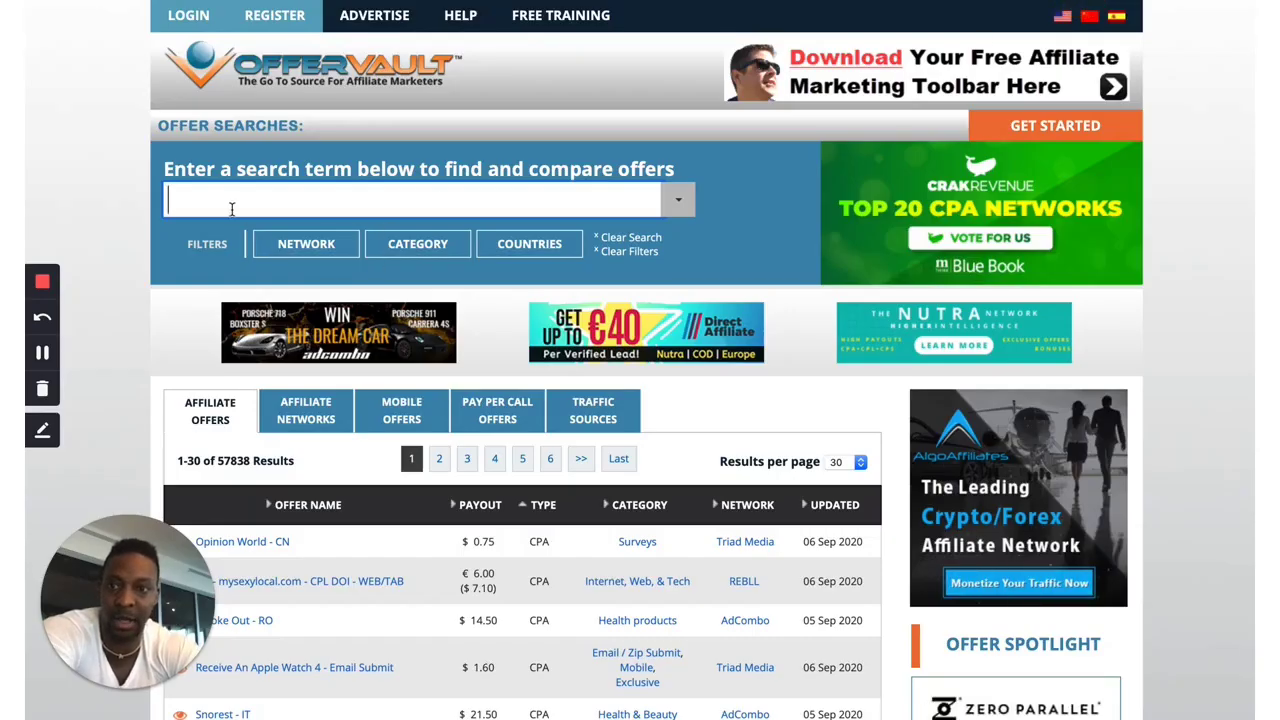
left_click(231, 206)
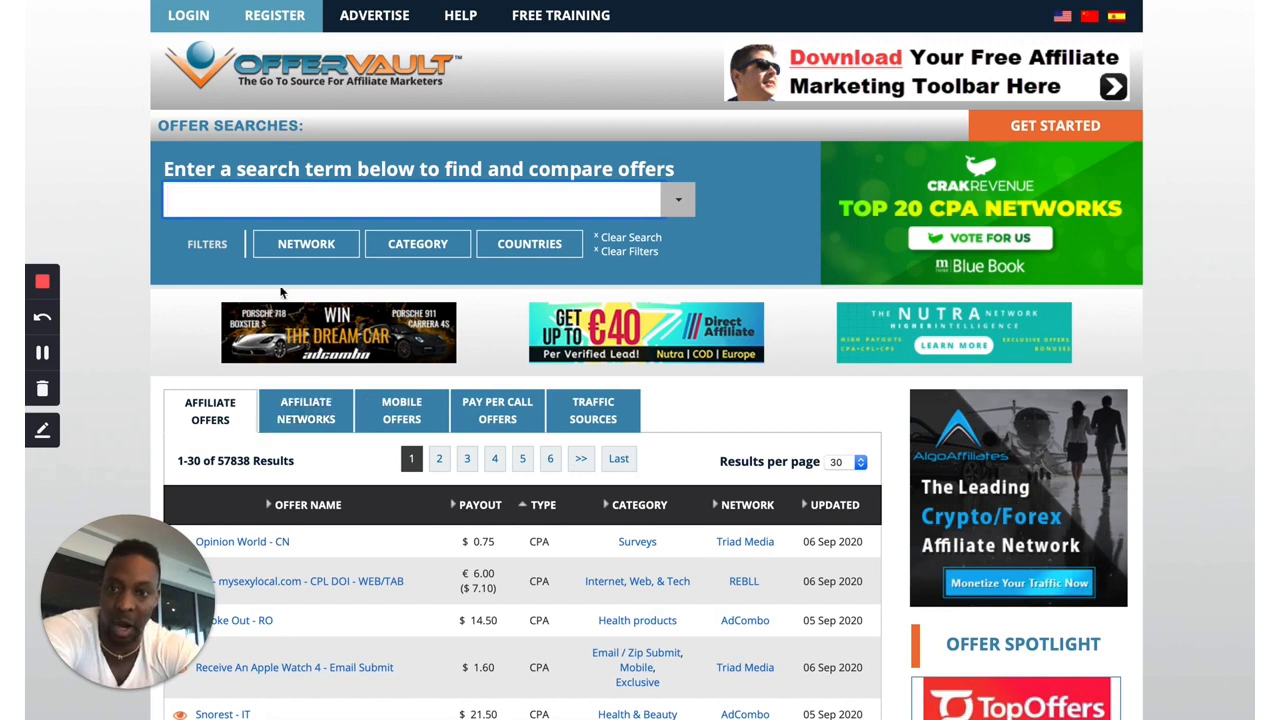
left_click(227, 204)
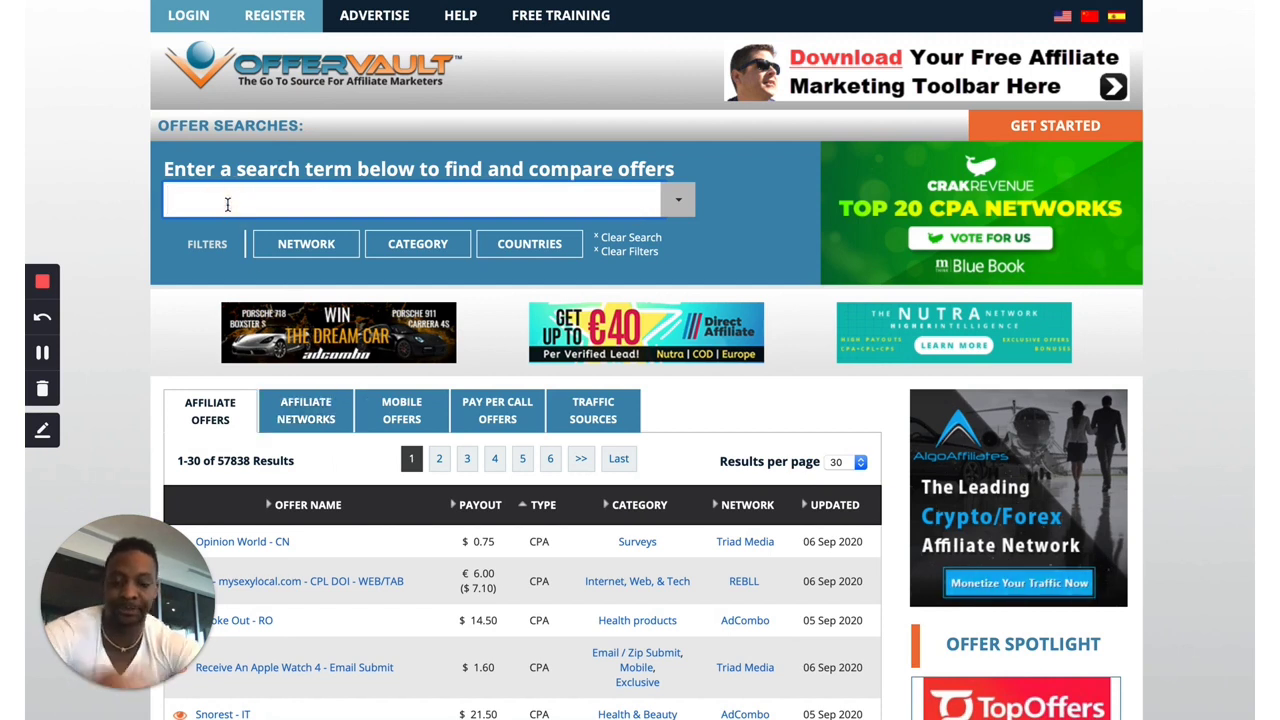
Step: Search OfferVault for 'gift cards', correcting the mistyped 'gift wards'
type("gift ")
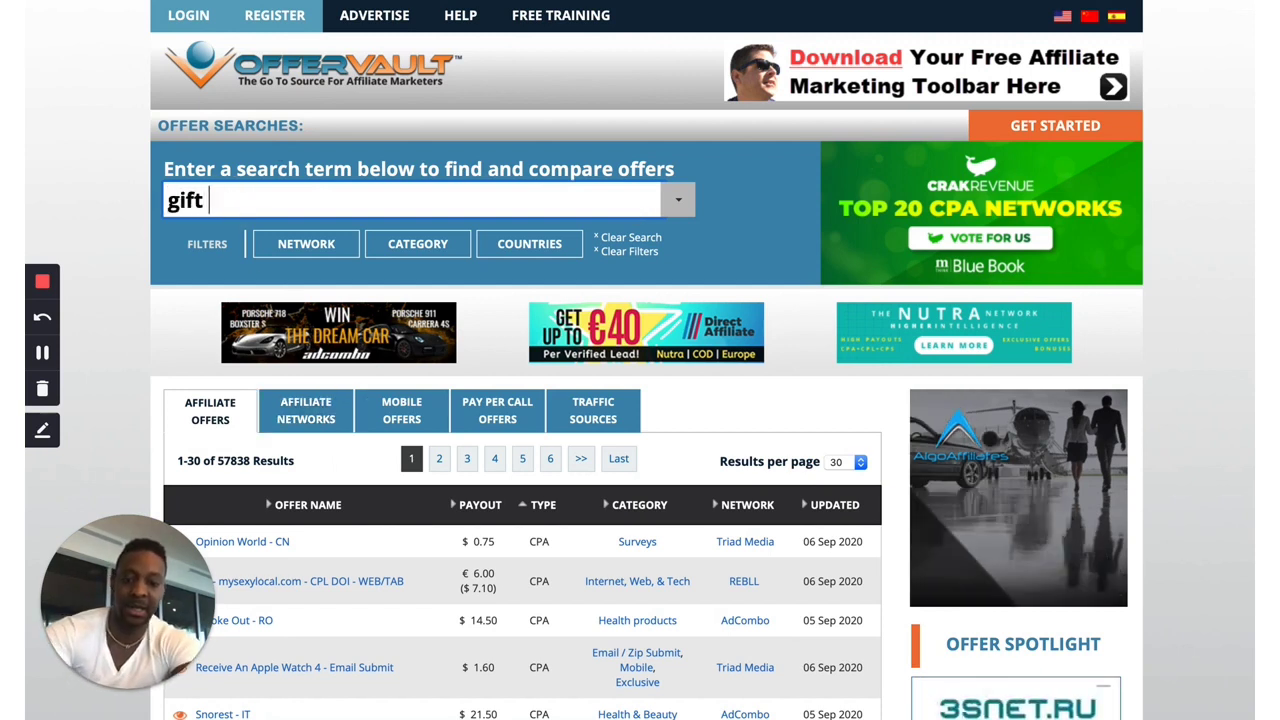
type("wards")
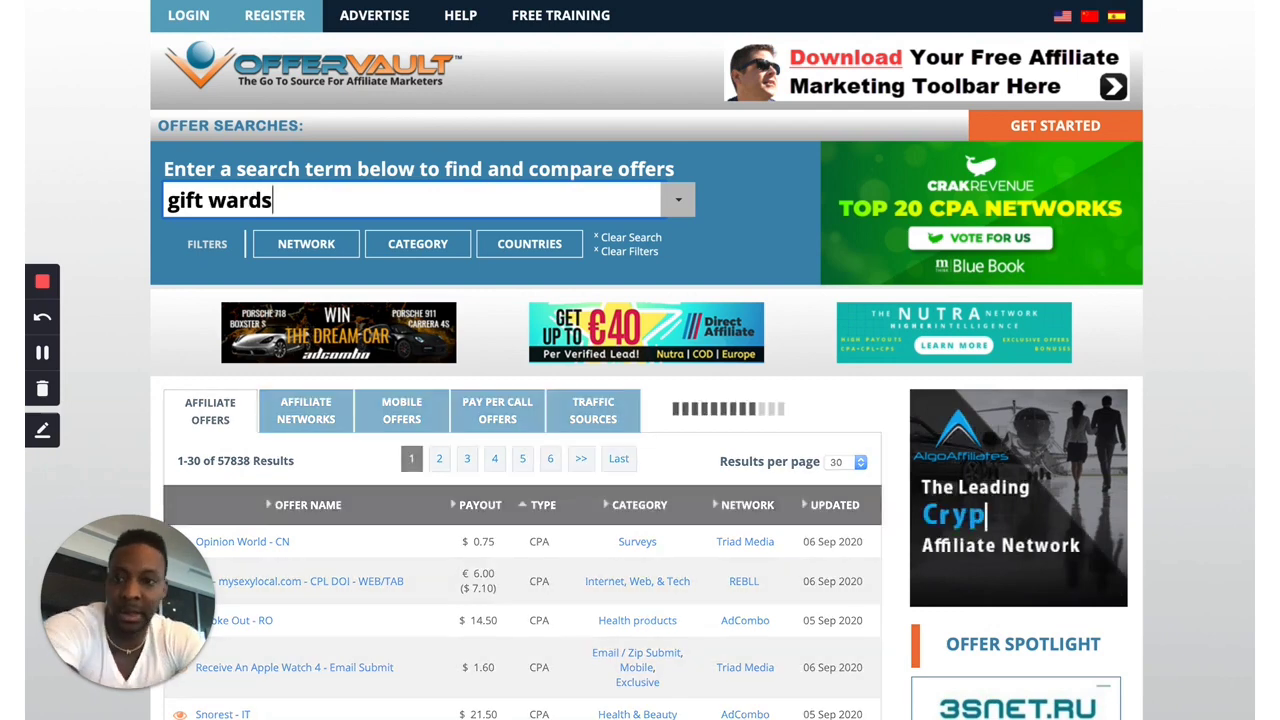
key("BackSpace")
key("BackSpace")
key("BackSpace")
key("BackSpace")
key("BackSpace")
type("ca")
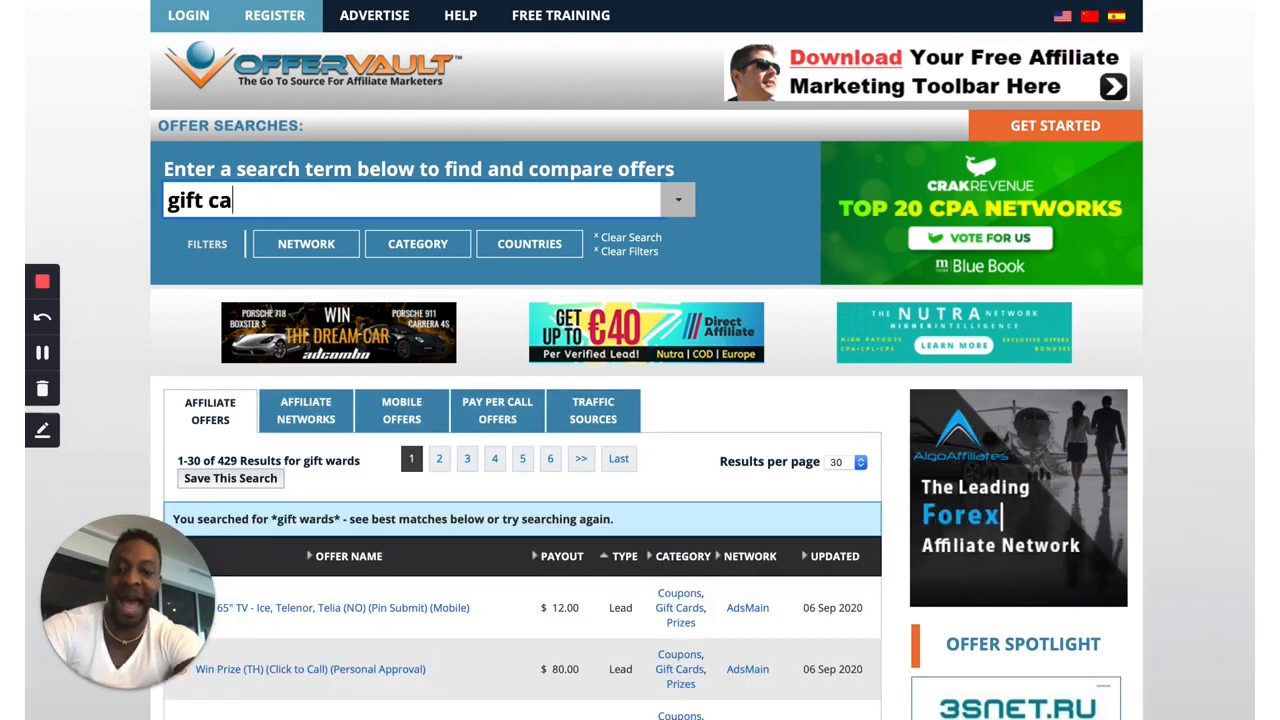
type("rds")
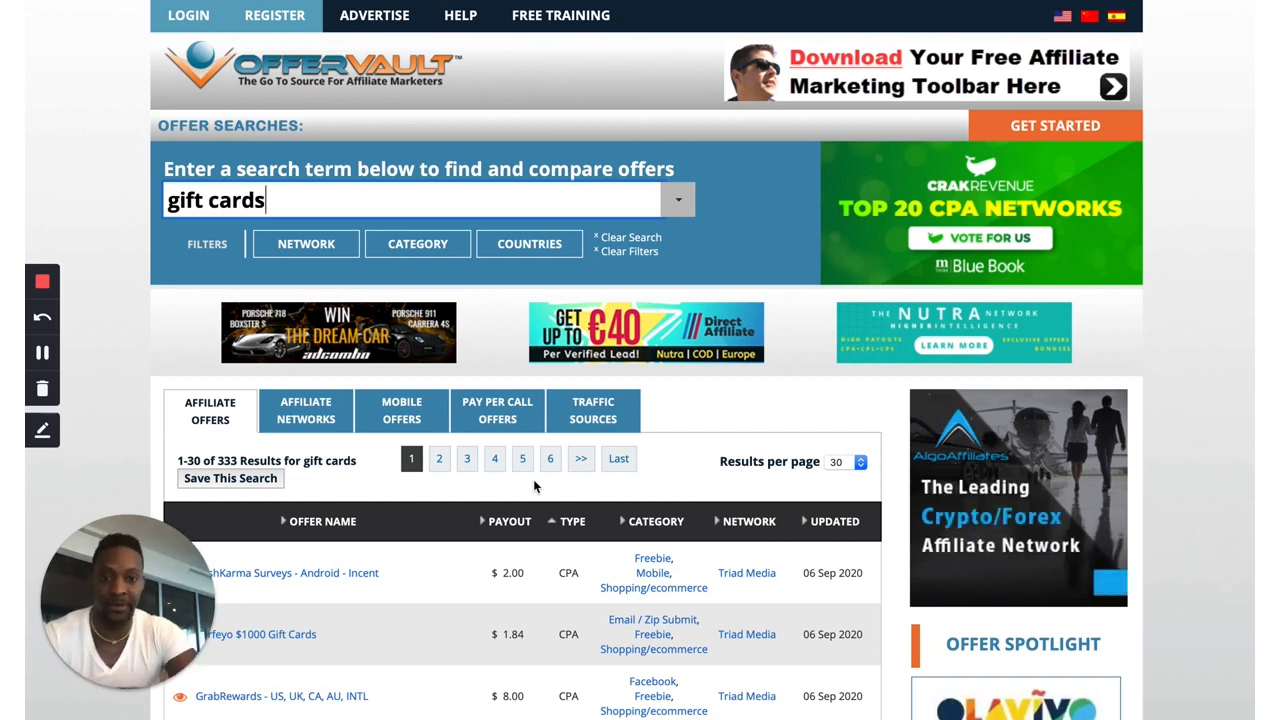
Step: Review gift card offers like Win Apple Airpods (CA) at $0.60, then return to the search box
scroll(523, 497, "down", 1)
scroll(522, 497, "down", 5)
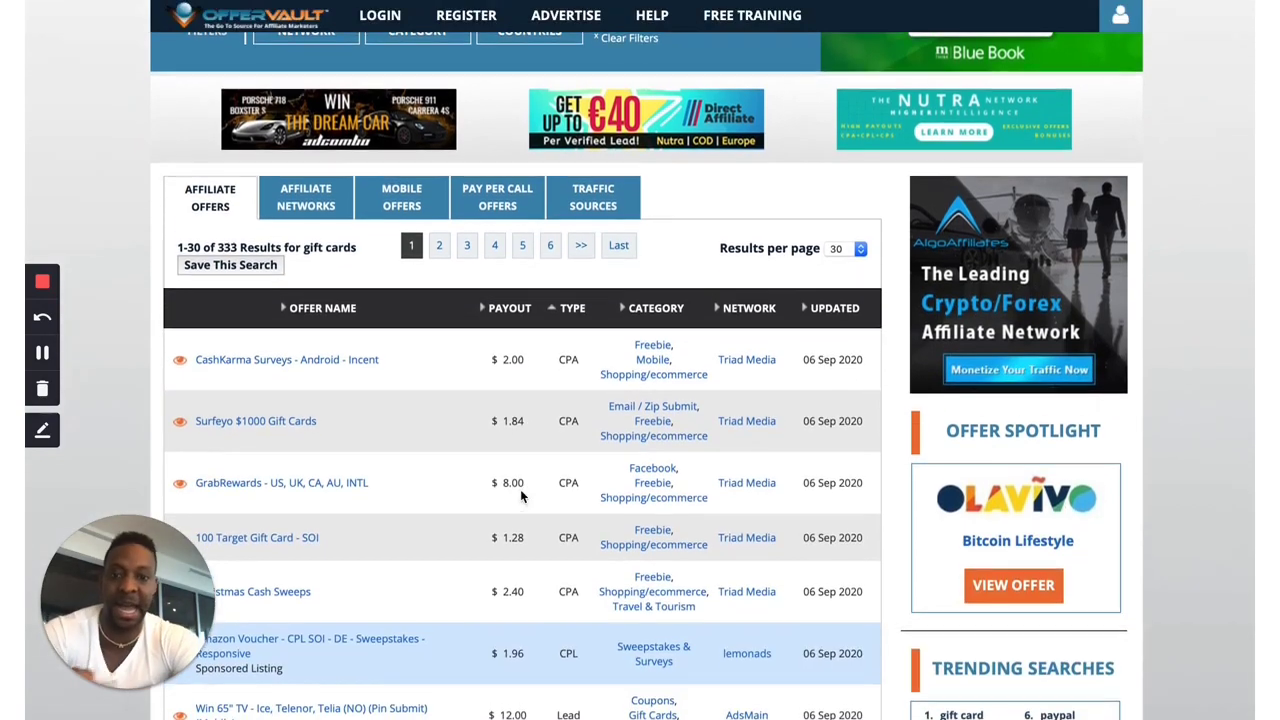
scroll(520, 497, "up", 2)
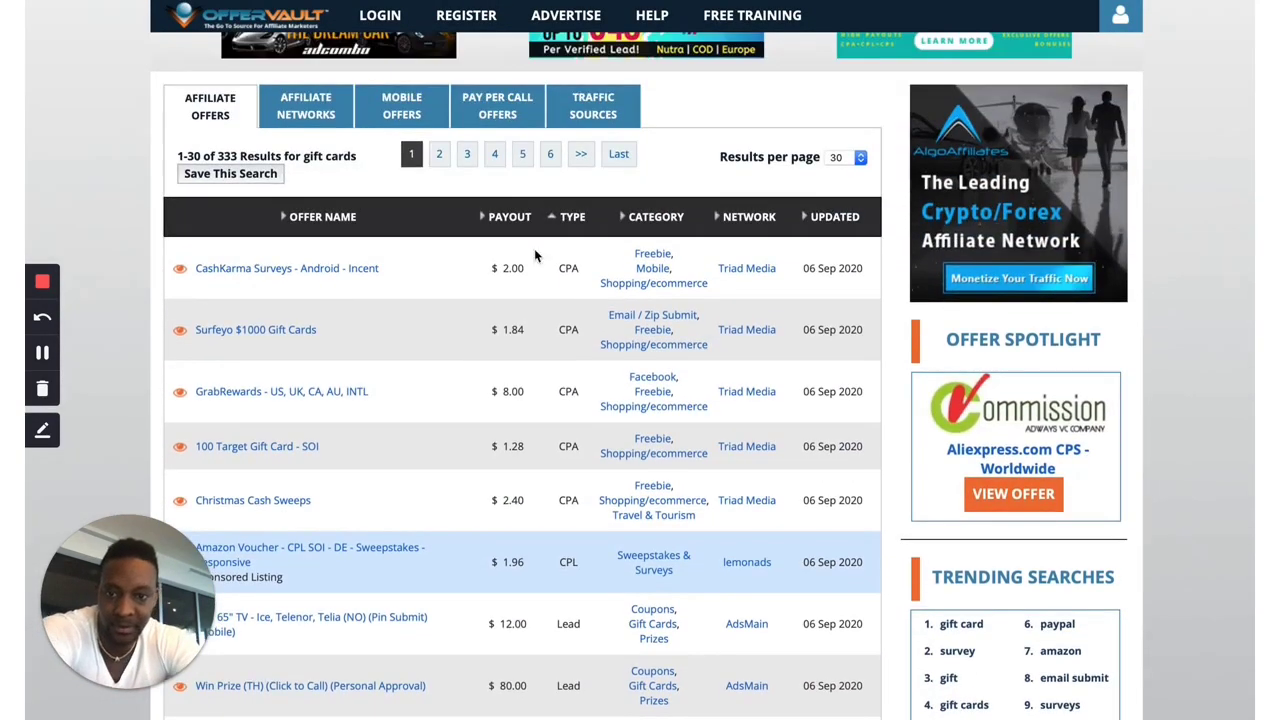
scroll(590, 310, "down", 6)
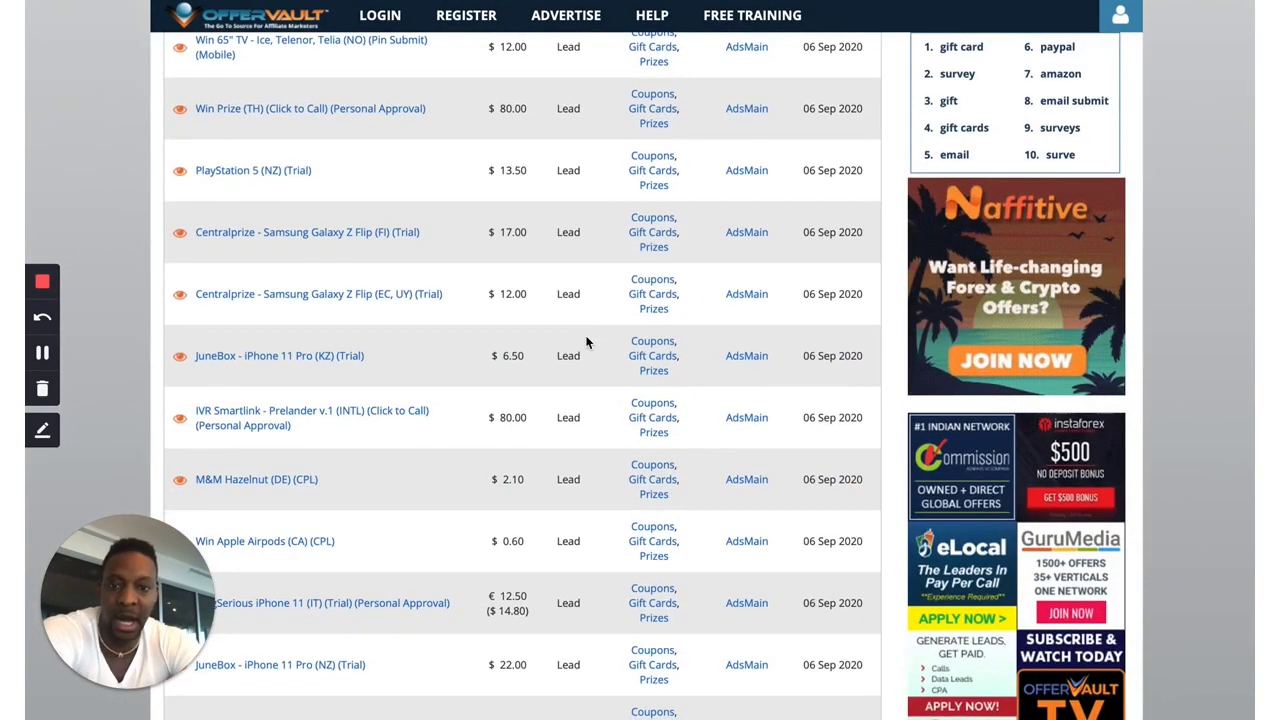
scroll(603, 294, "up", 9)
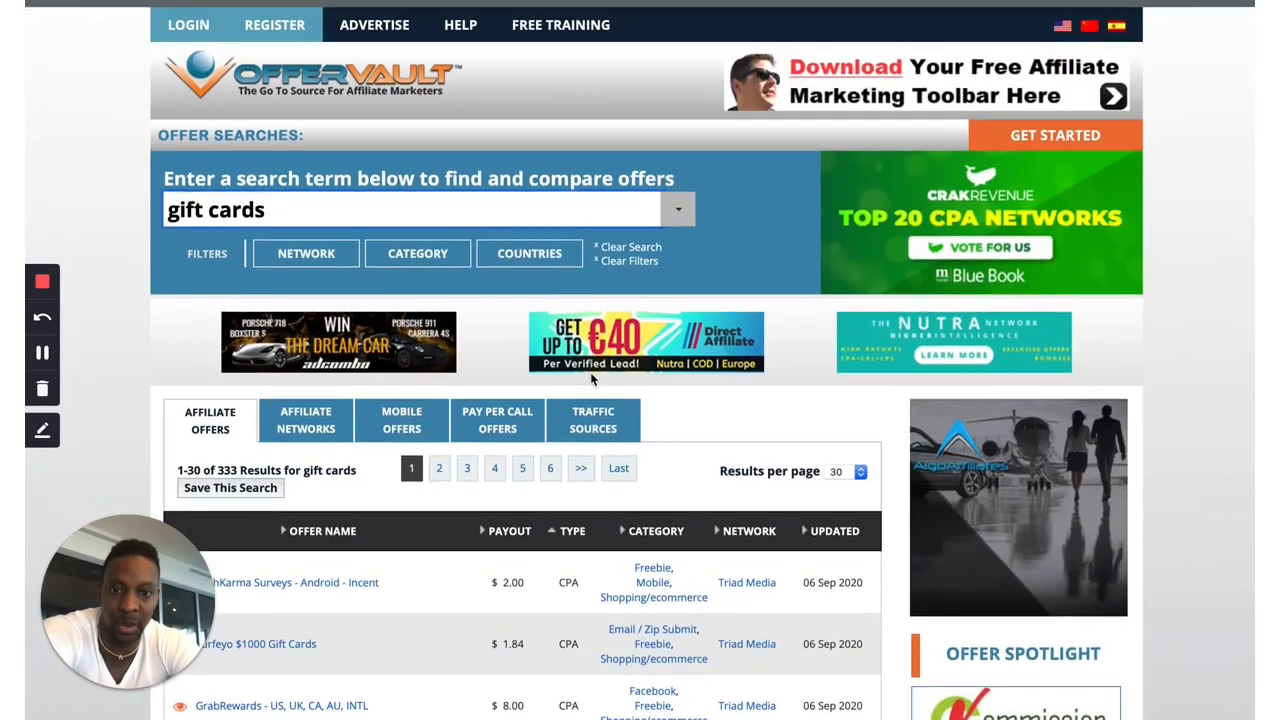
scroll(590, 372, "down", 4)
scroll(588, 284, "down", 4)
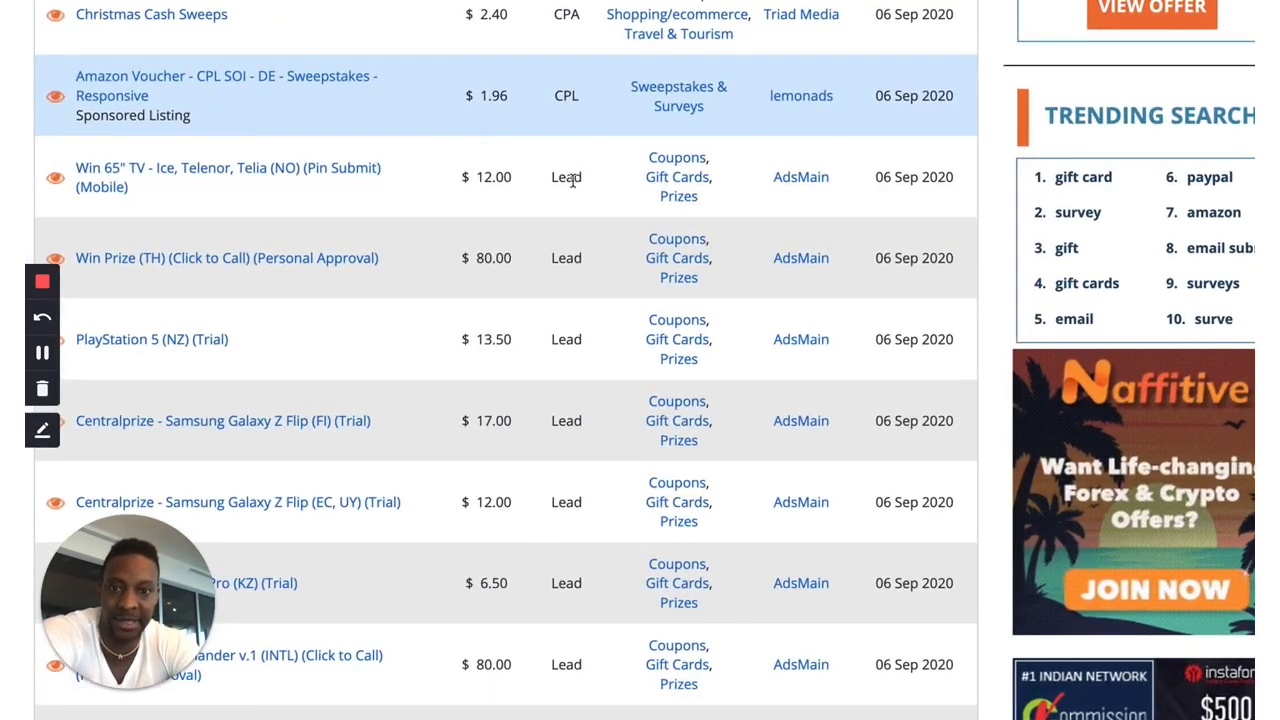
scroll(580, 203, "down", 4)
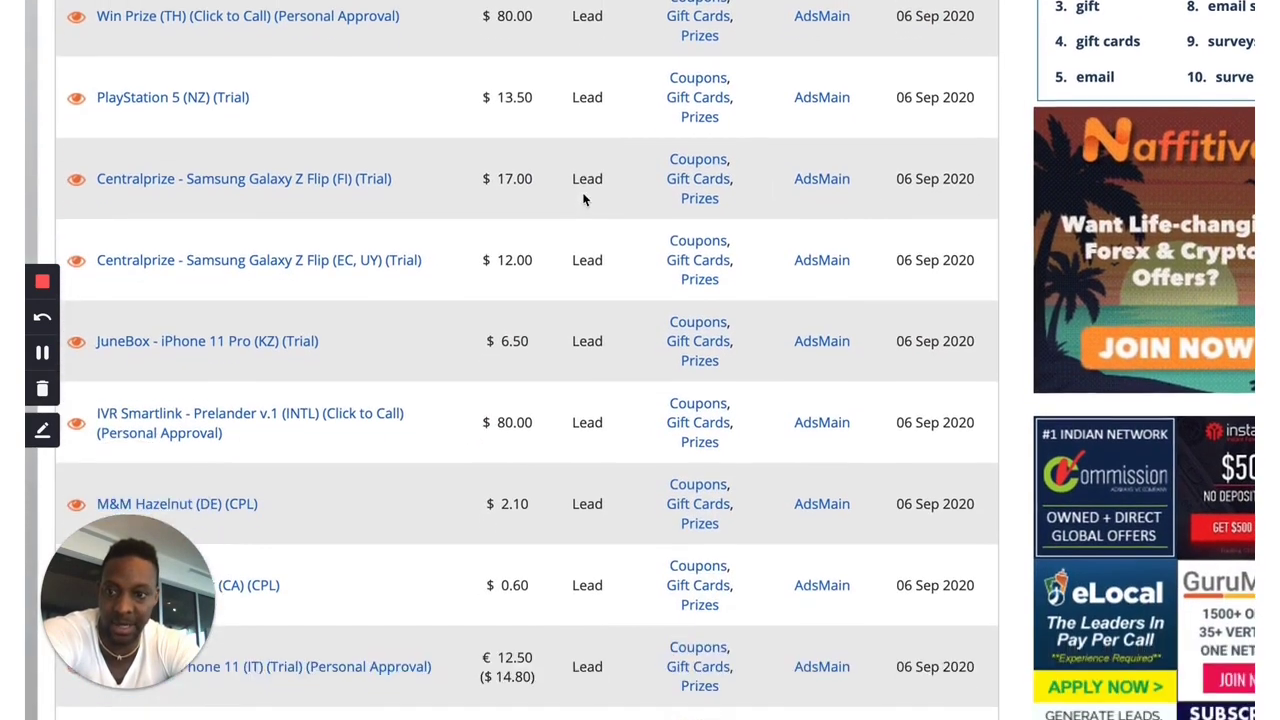
scroll(596, 387, "down", 4)
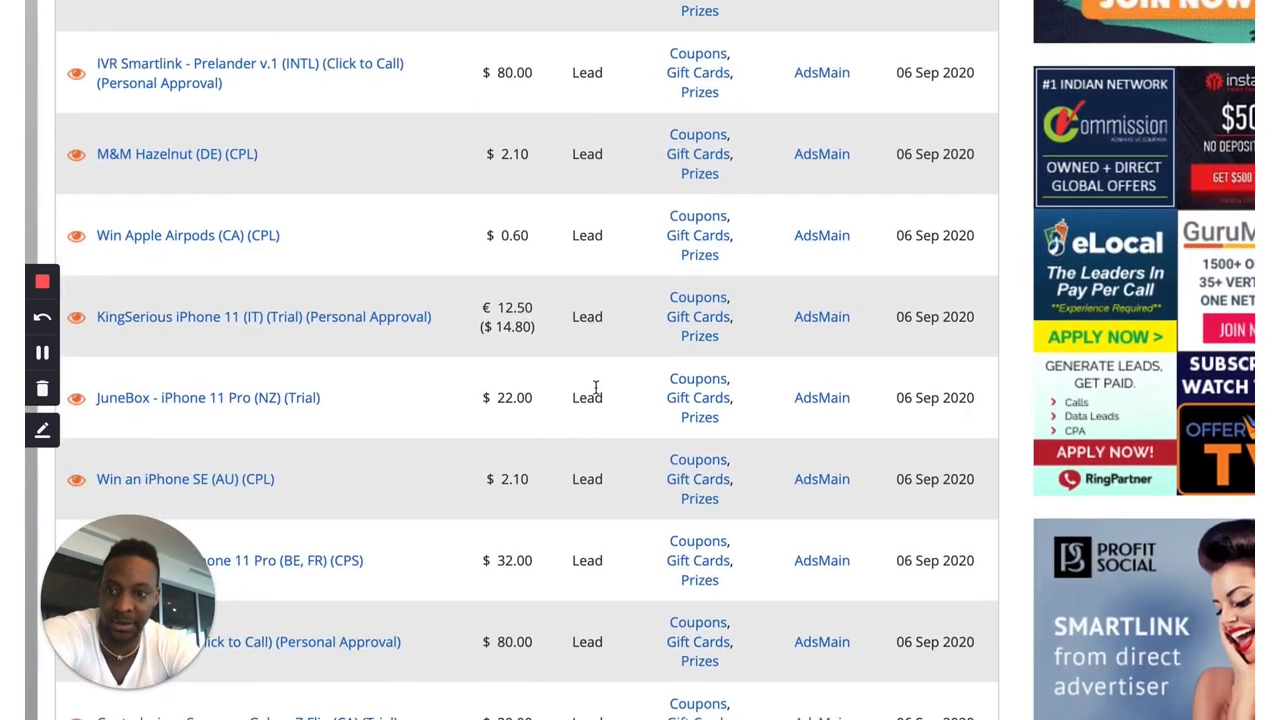
scroll(596, 393, "down", 3)
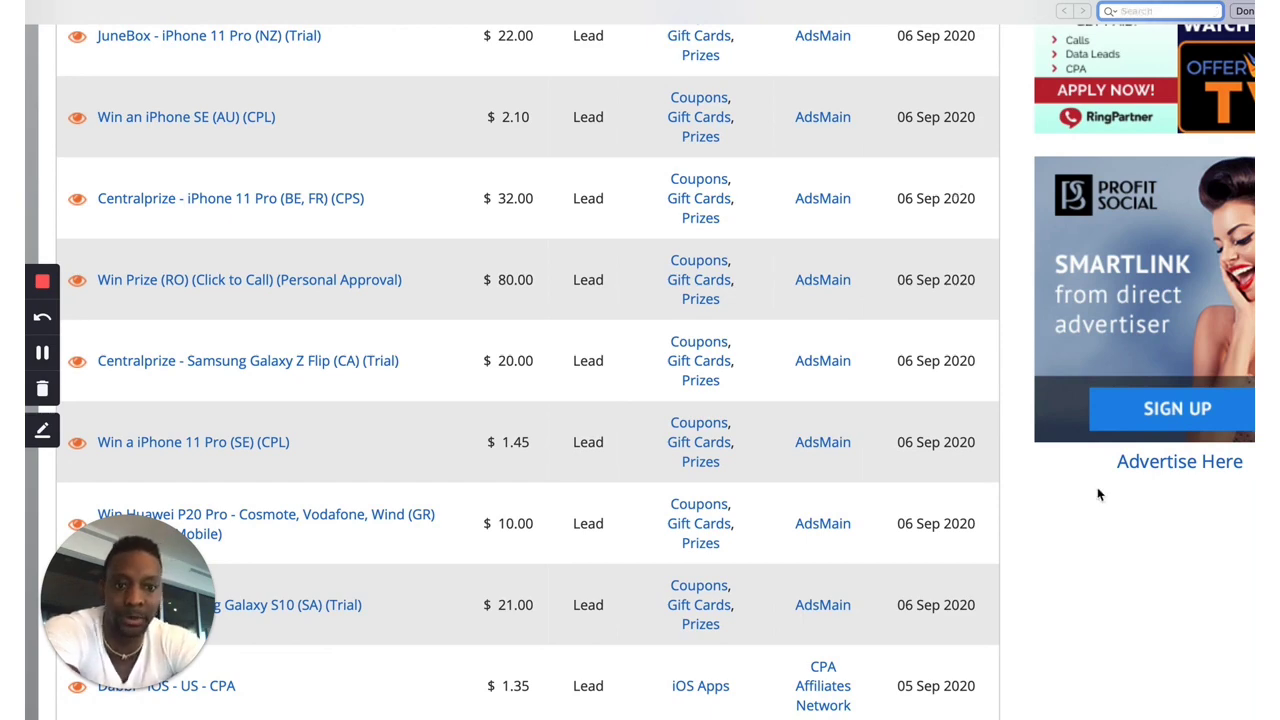
scroll(745, 548, "down", 5)
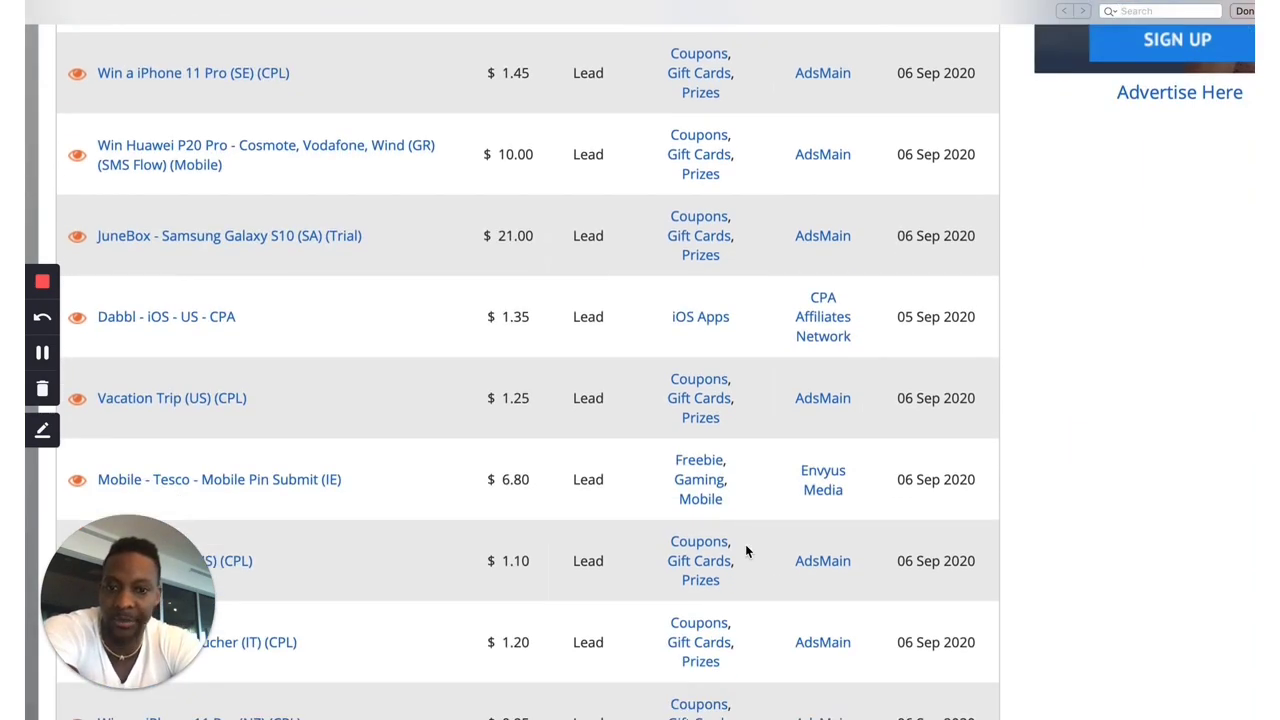
scroll(705, 444, "up", 1)
scroll(523, 449, "up", 3)
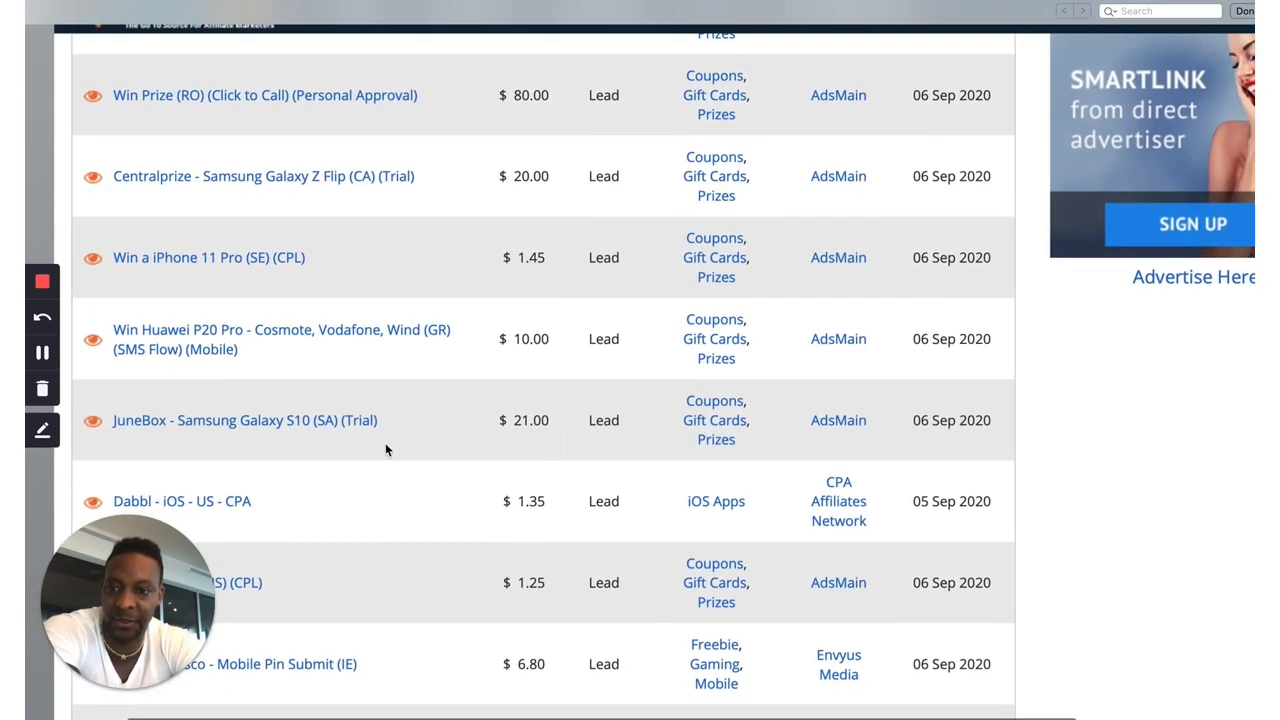
scroll(318, 430, "up", 5)
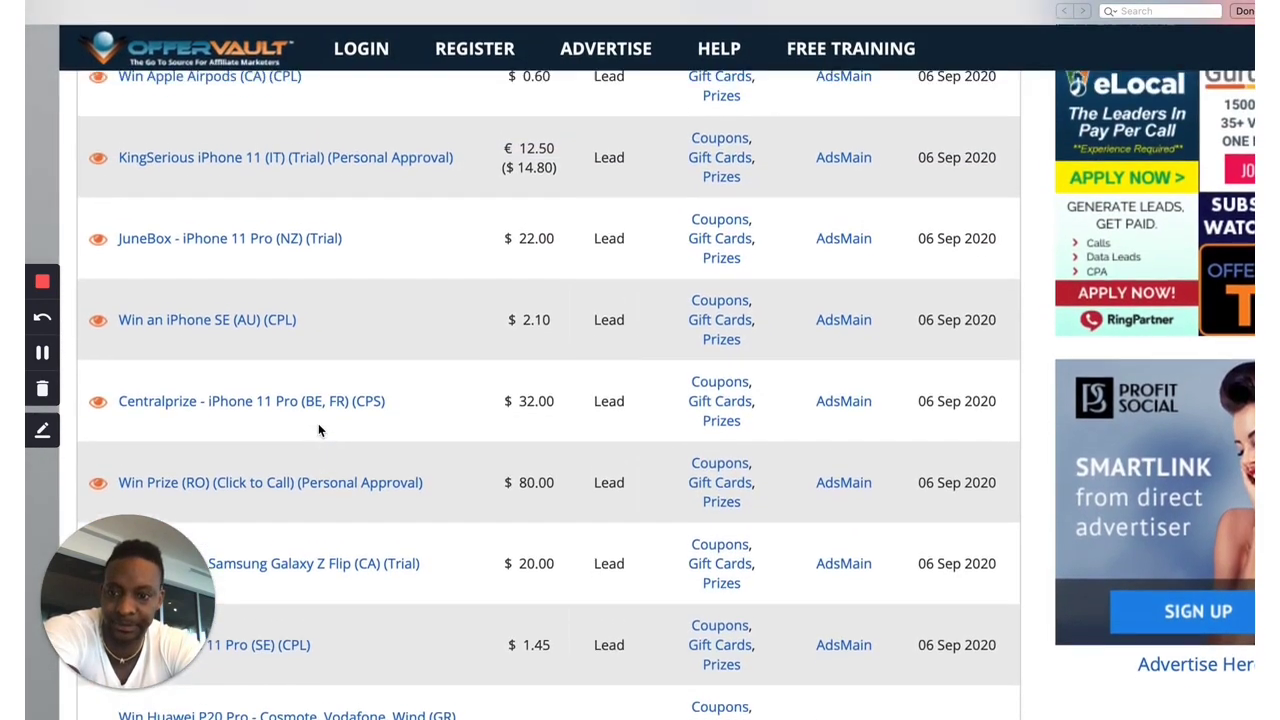
scroll(318, 430, "up", 6)
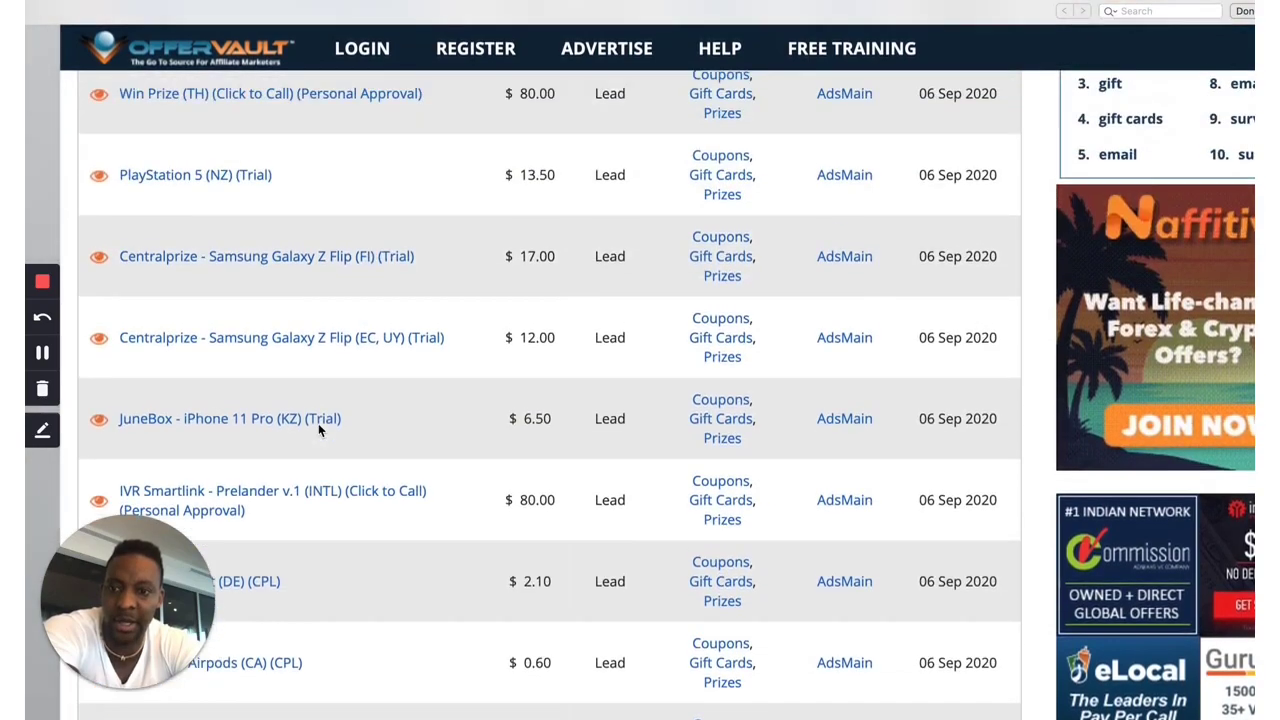
scroll(318, 430, "up", 5)
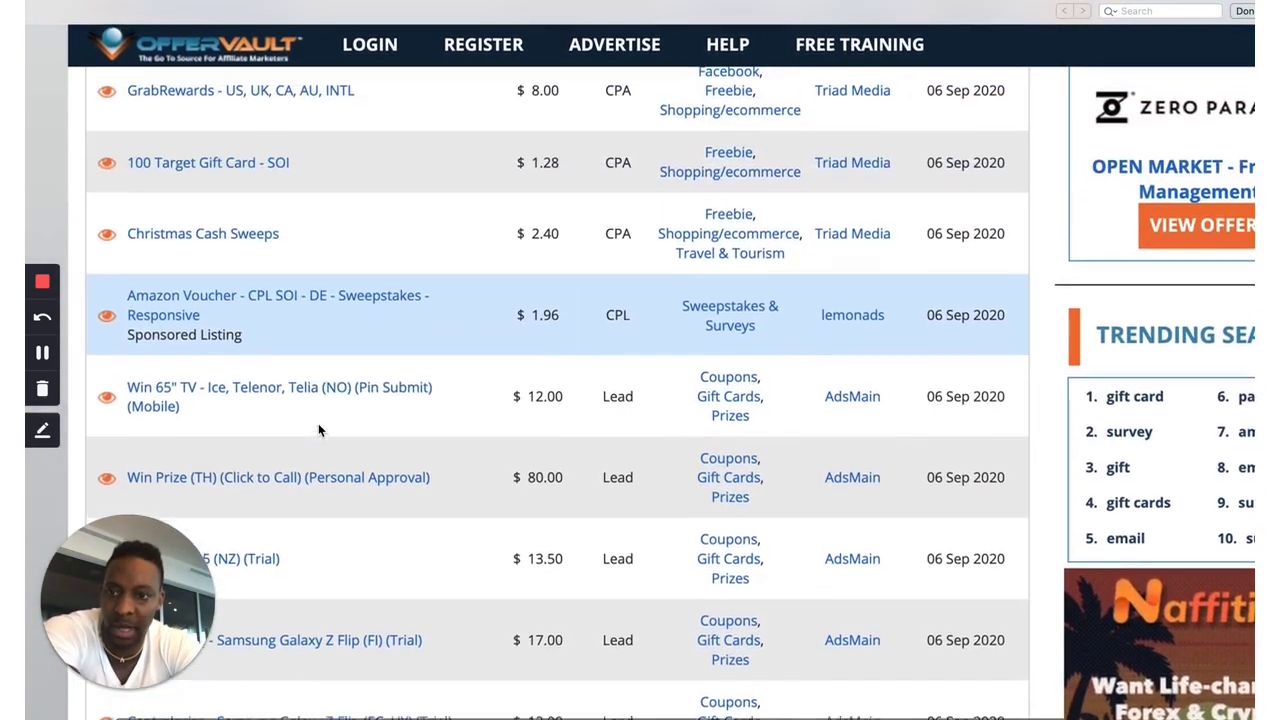
scroll(318, 430, "down", 10)
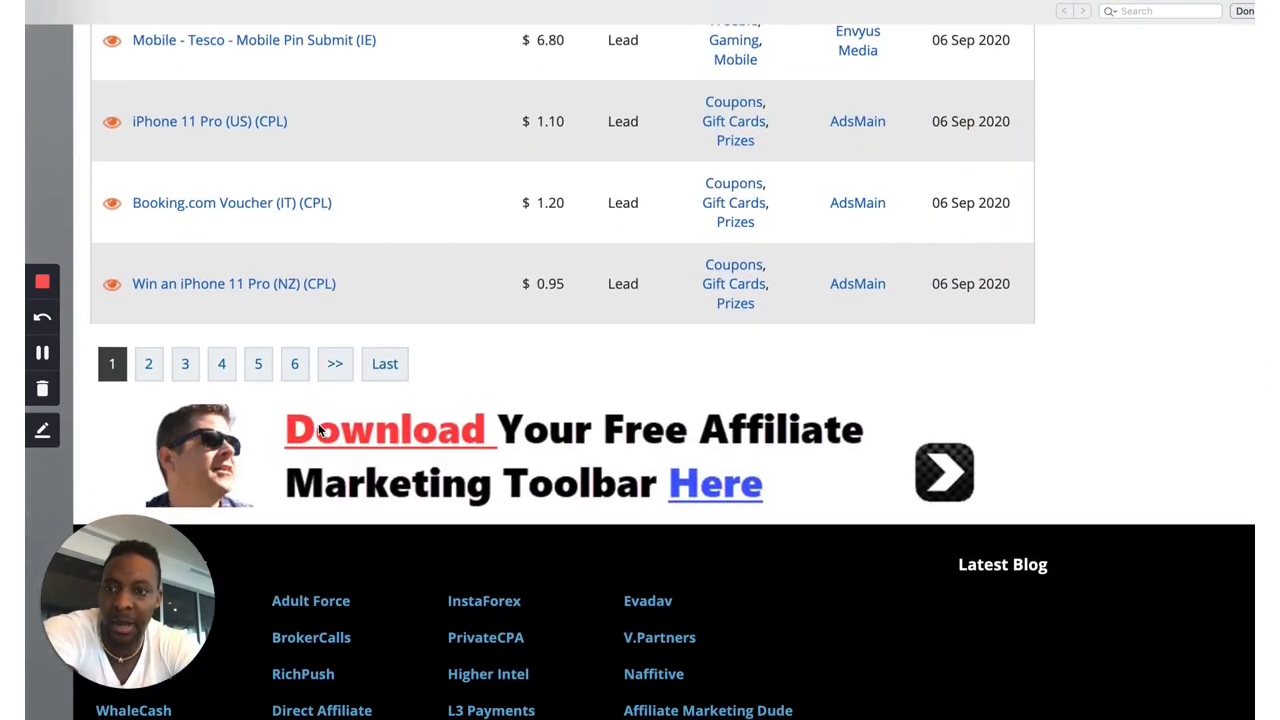
scroll(408, 243, "up", 3)
scroll(408, 243, "up", 4)
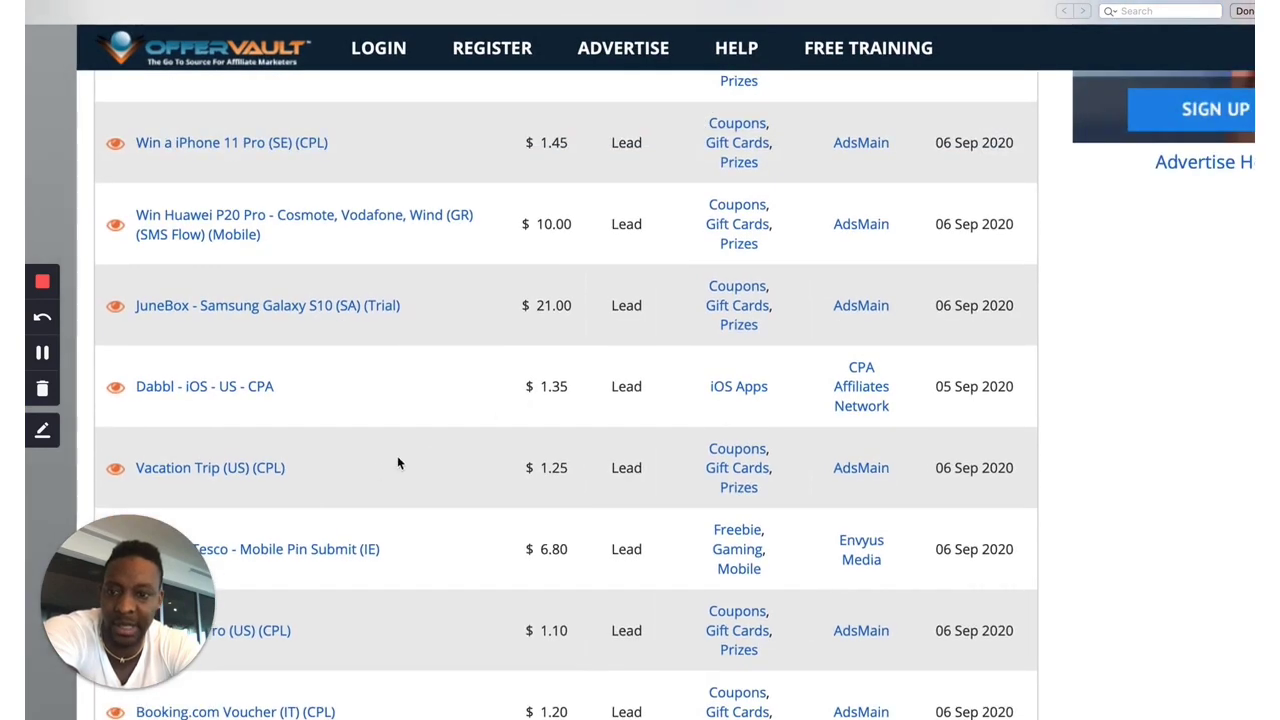
scroll(377, 470, "up", 1)
scroll(515, 306, "up", 5)
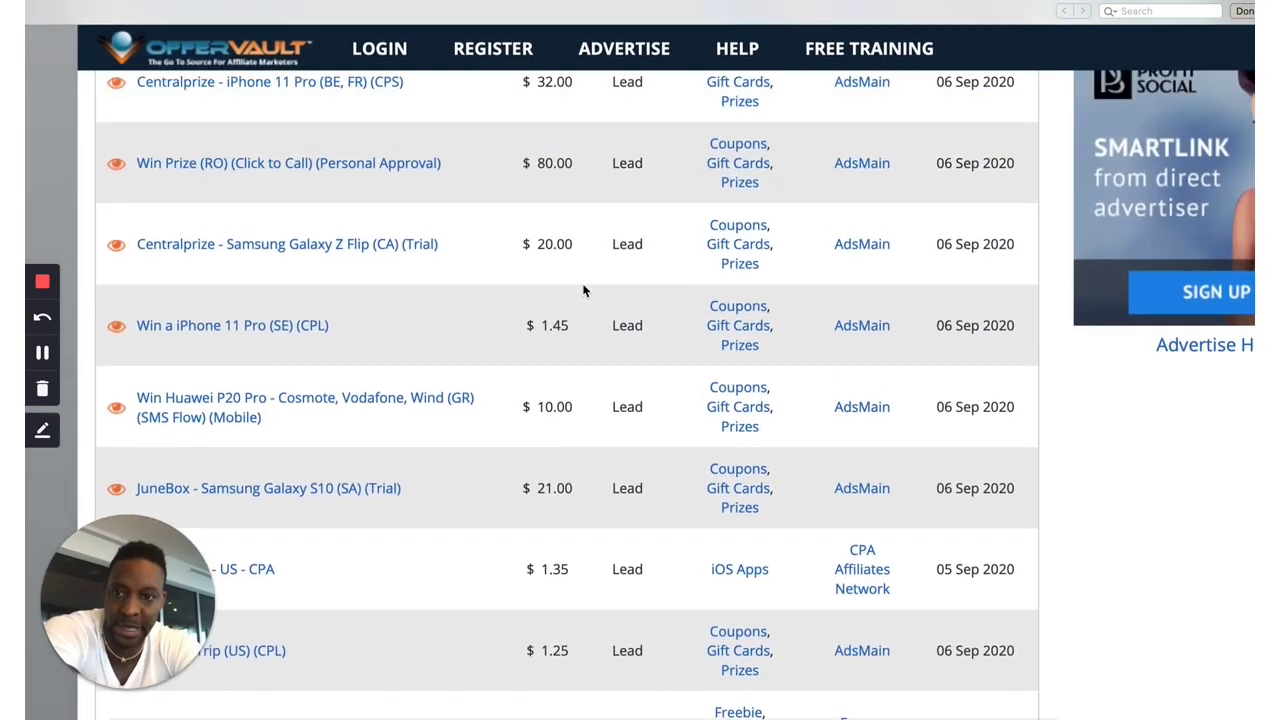
scroll(674, 300, "up", 1)
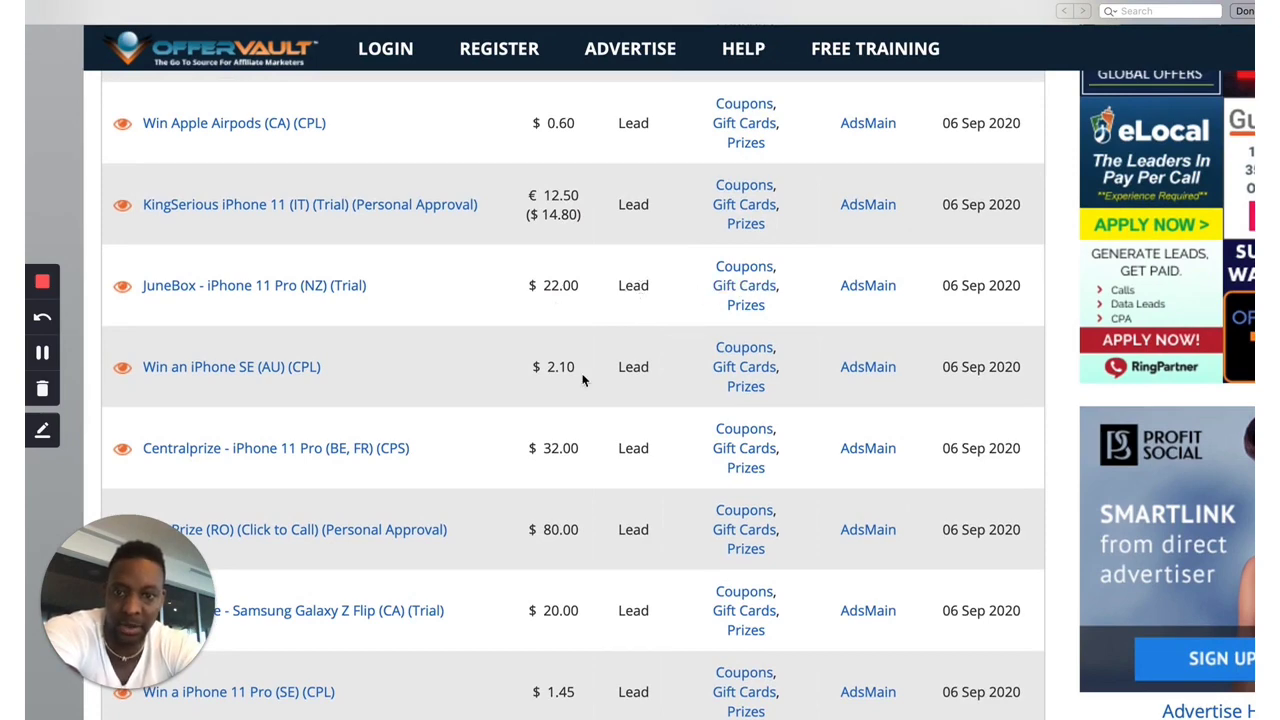
scroll(583, 380, "down", 2)
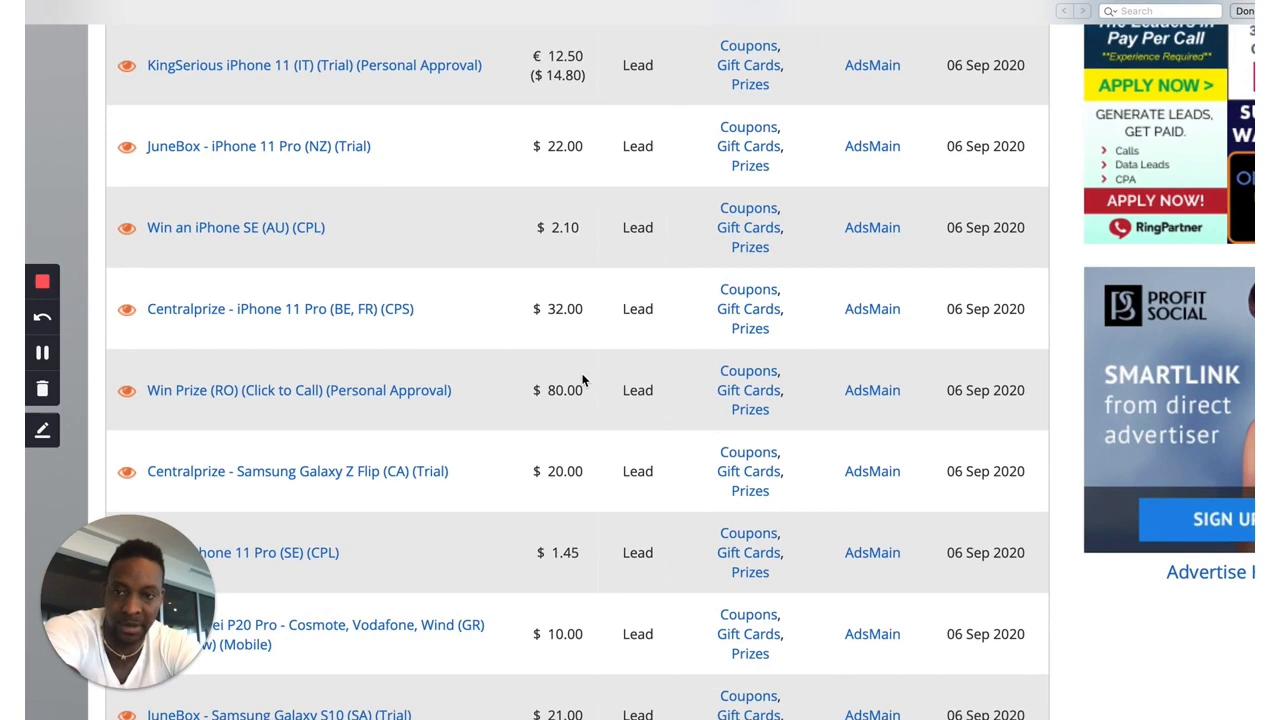
scroll(583, 380, "down", 3)
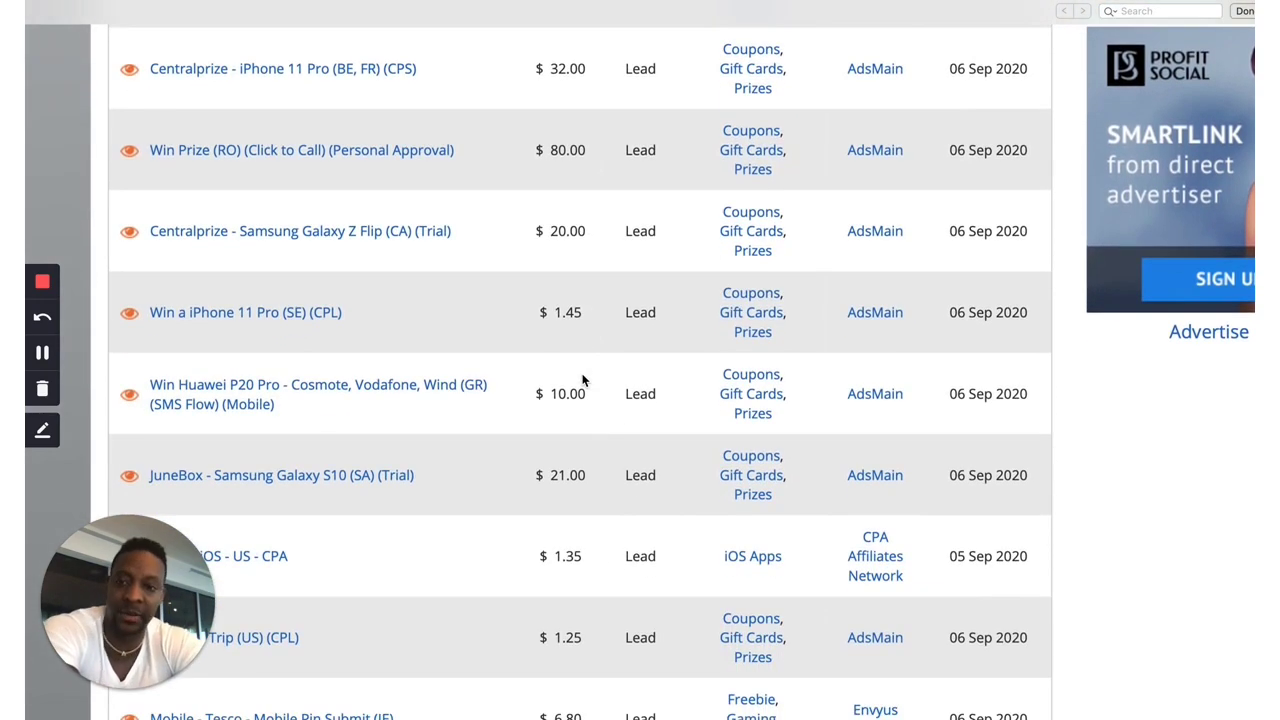
scroll(583, 380, "down", 4)
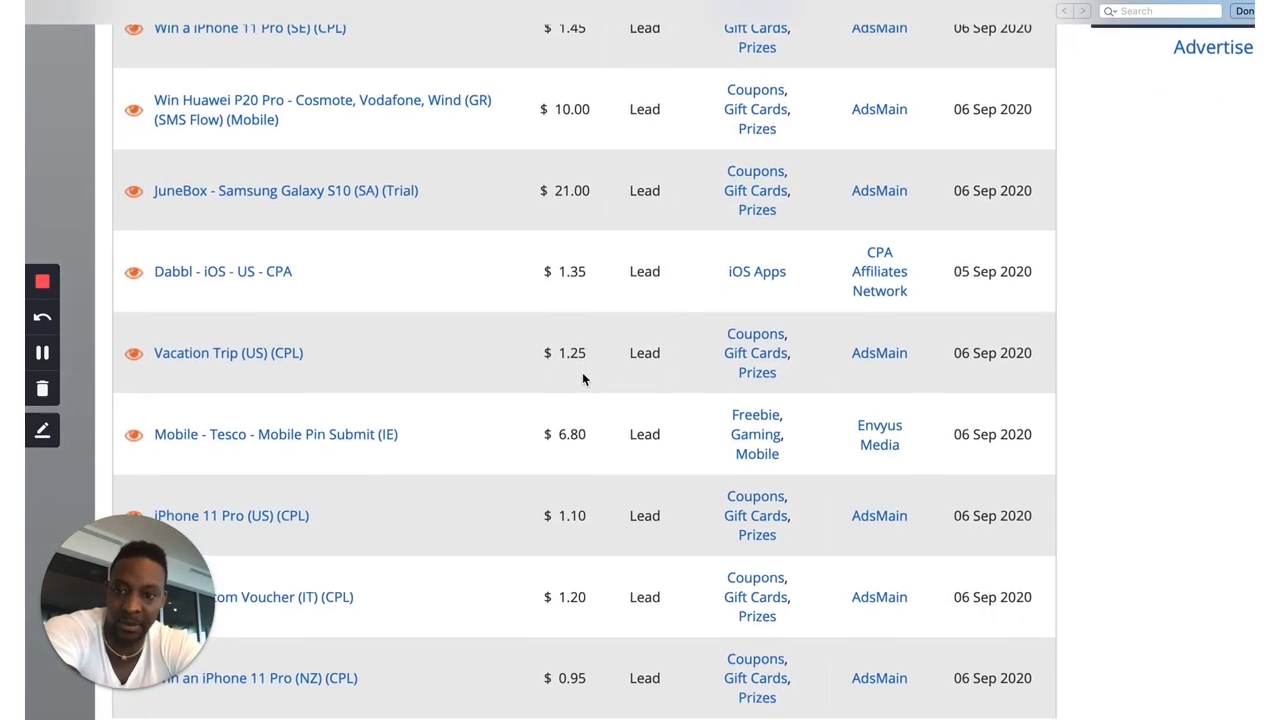
scroll(583, 378, "up", 3)
scroll(583, 378, "up", 3)
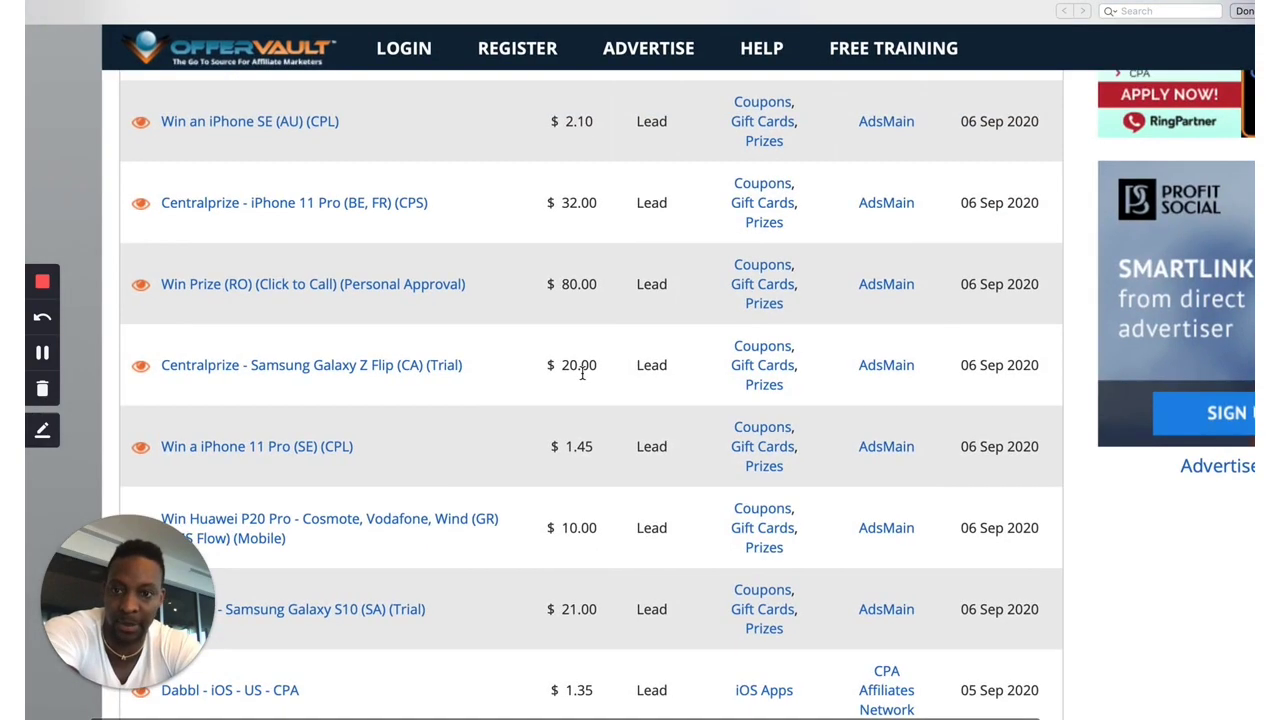
scroll(583, 378, "up", 10)
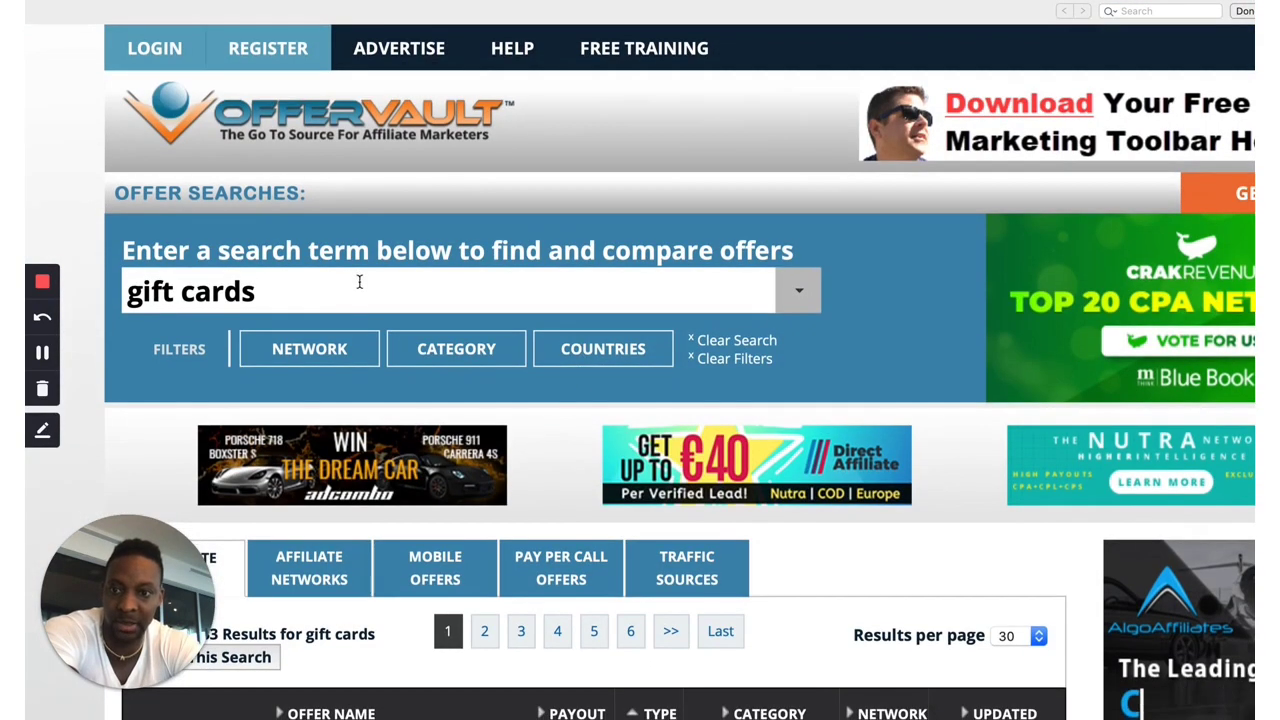
left_click(358, 289)
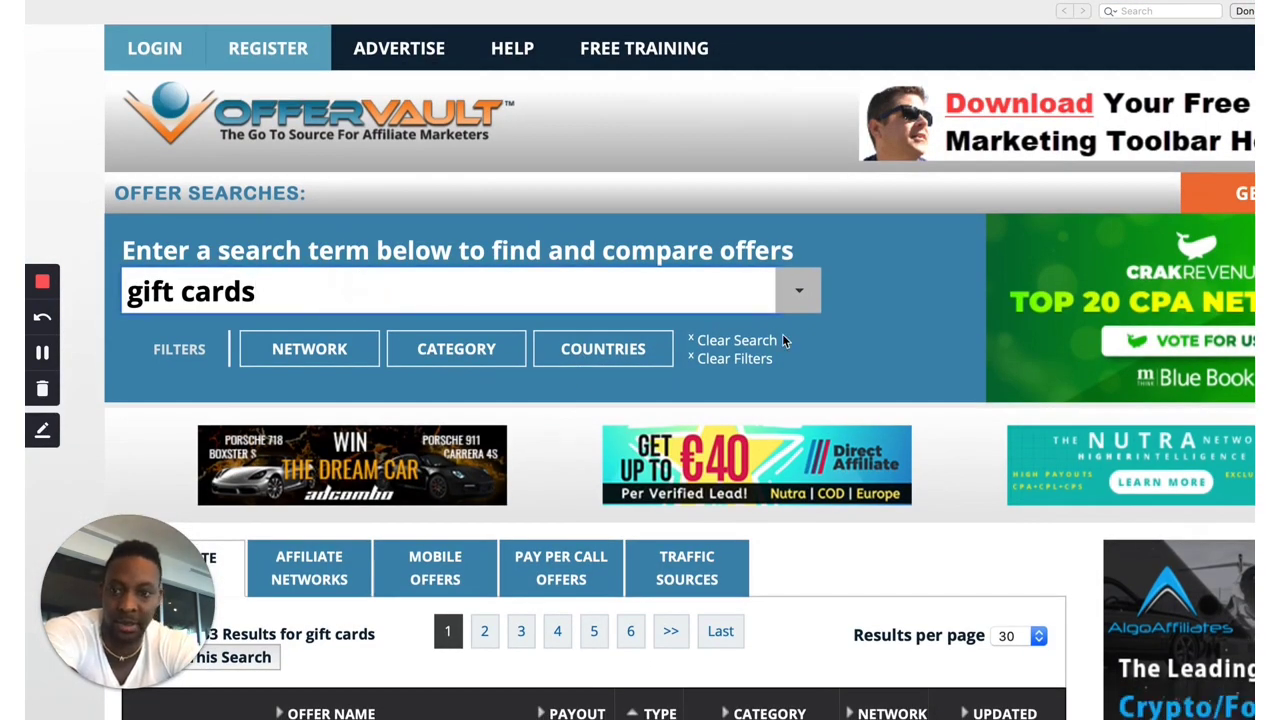
scroll(714, 372, "down", 3)
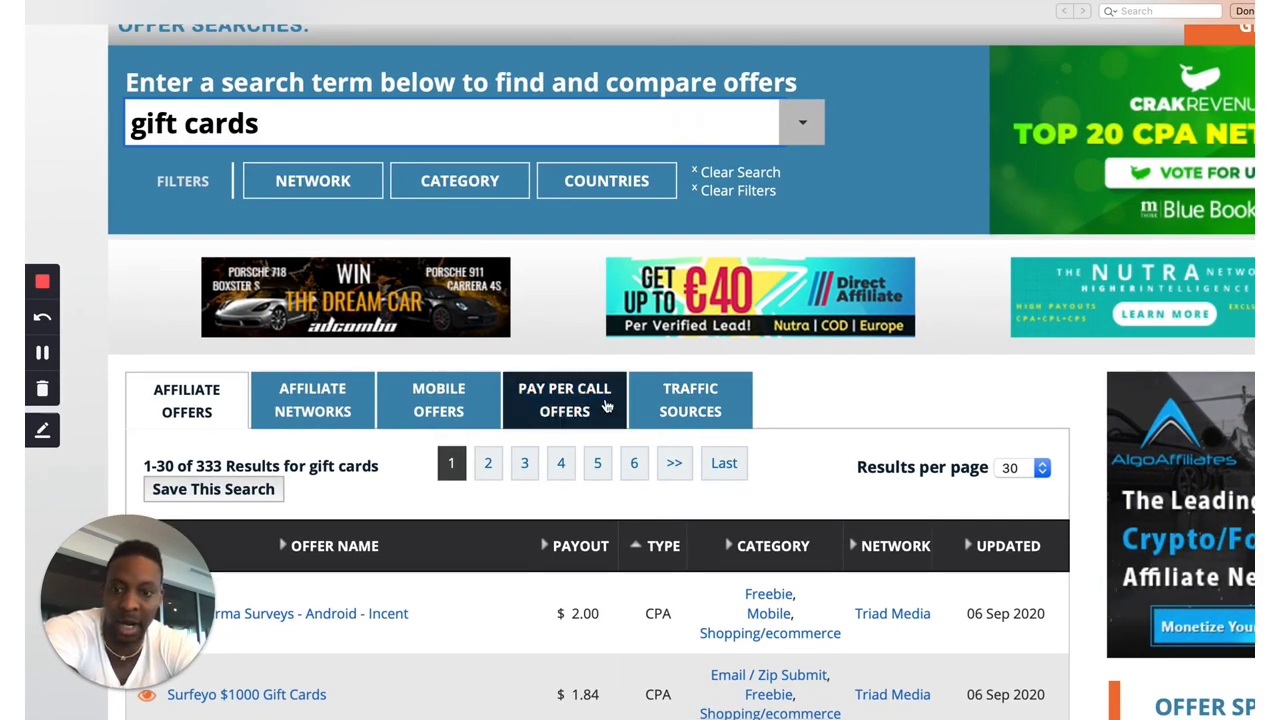
scroll(605, 400, "down", 9)
scroll(282, 400, "down", 2)
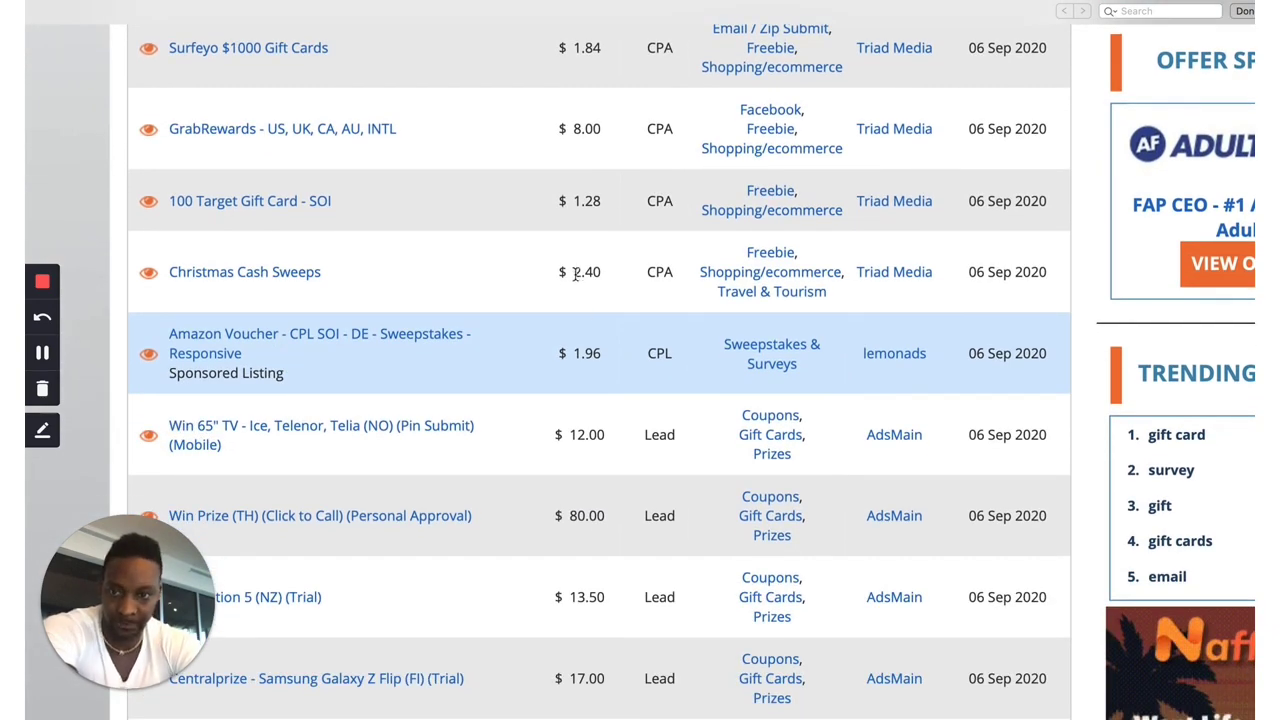
scroll(403, 290, "down", 2)
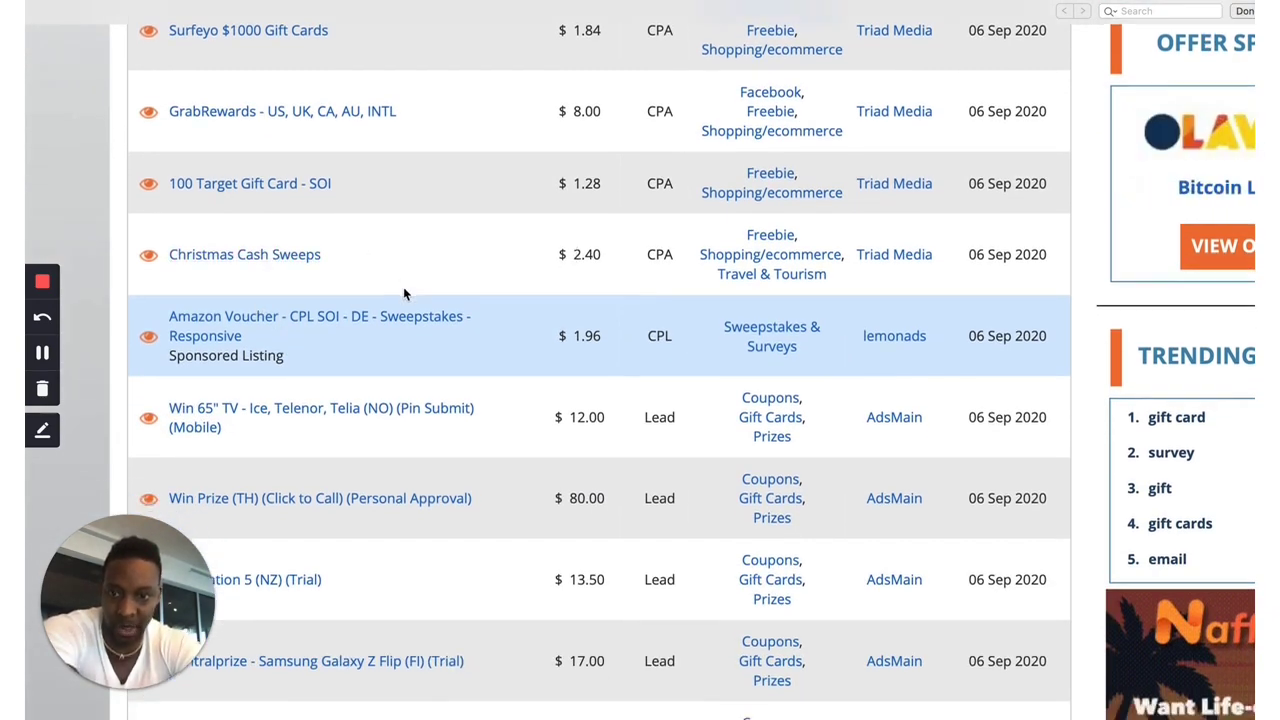
scroll(403, 287, "up", 15)
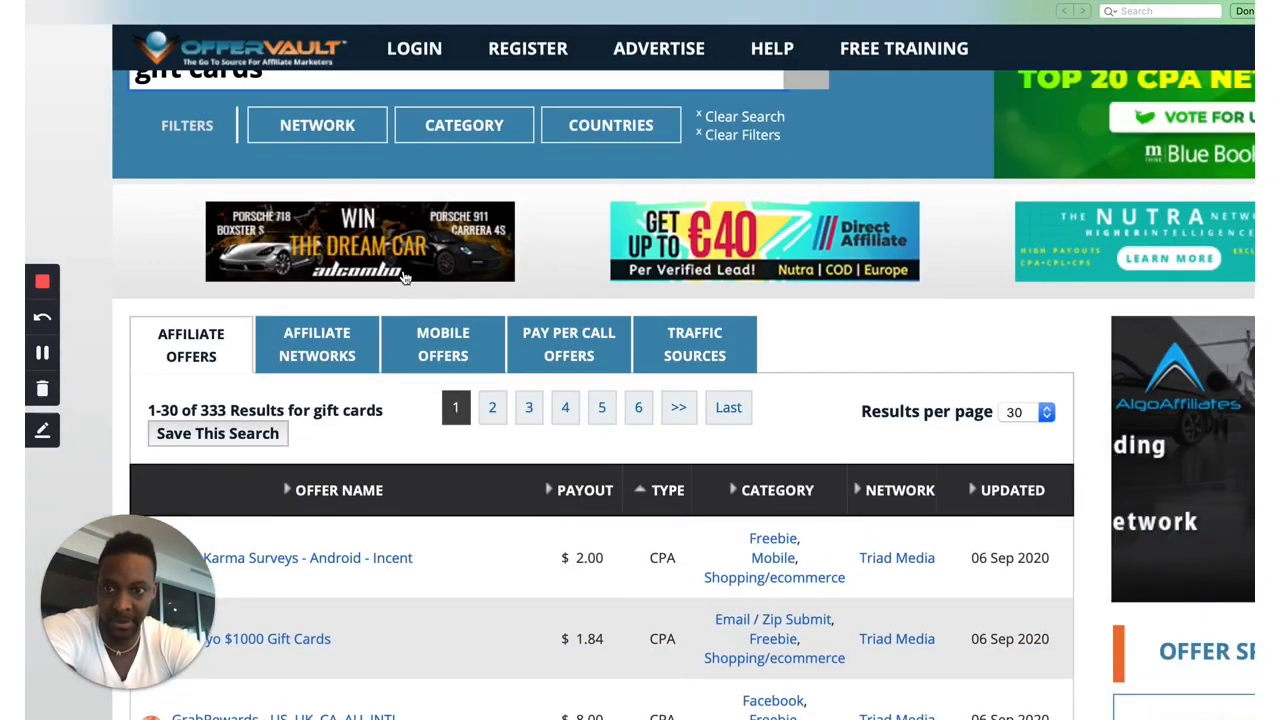
Step: Search OfferVault for 'walmart' and browse the gift card results
type("wal")
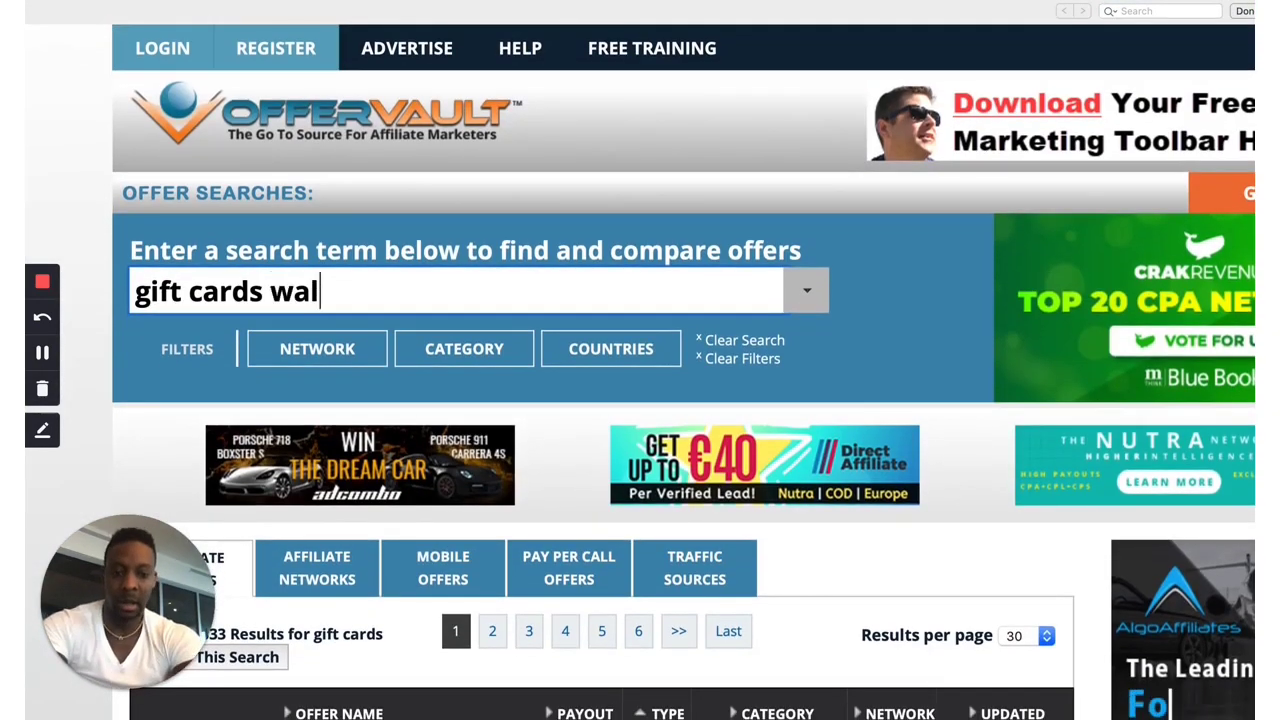
type("mart")
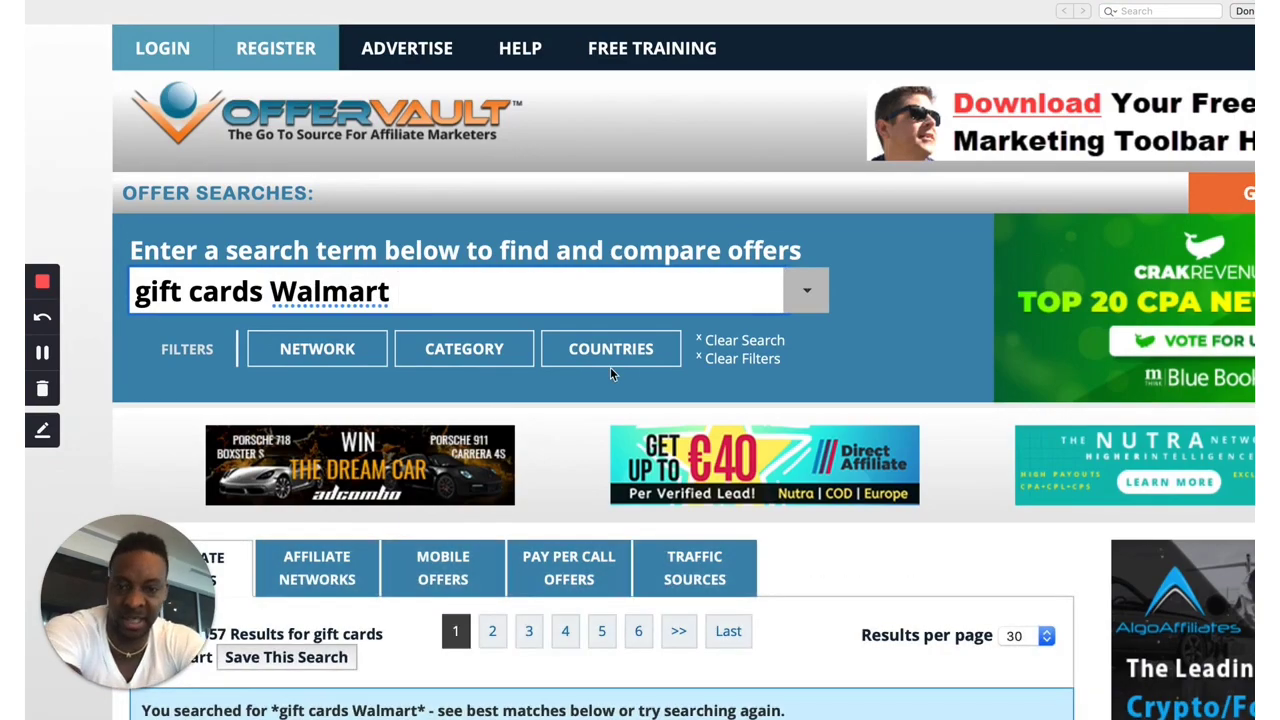
scroll(610, 370, "down", 8)
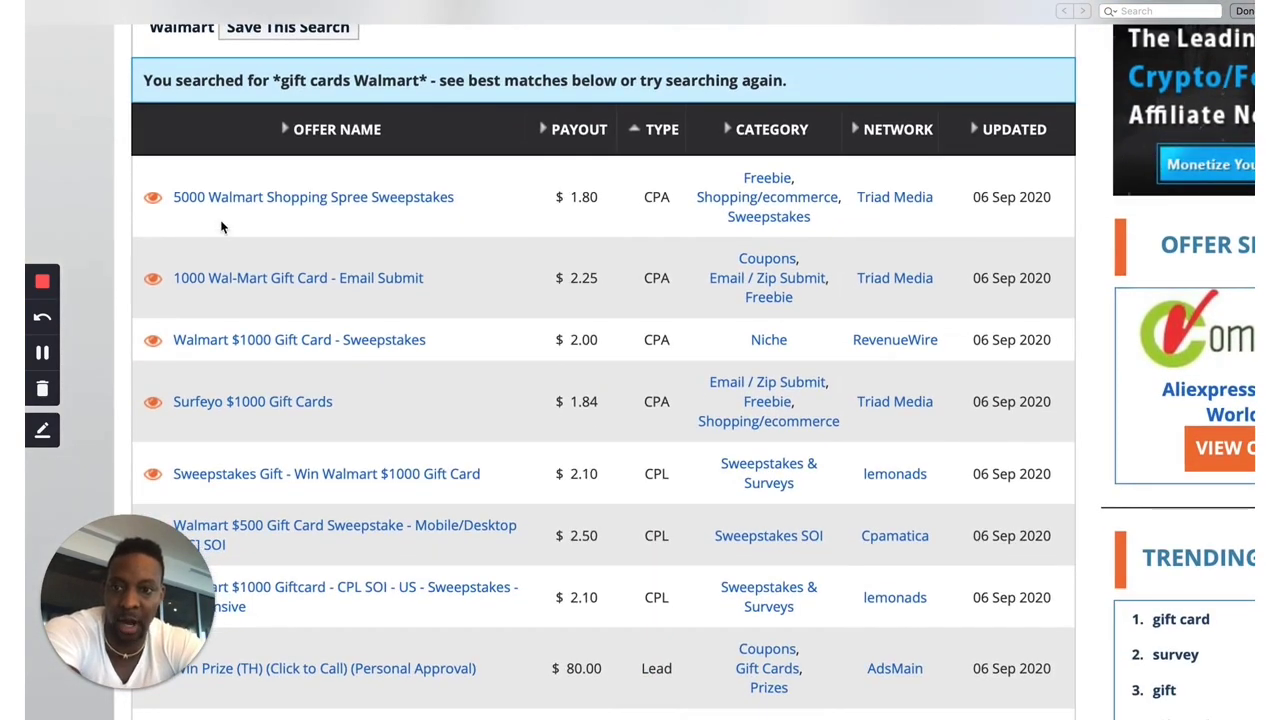
scroll(222, 225, "up", 1)
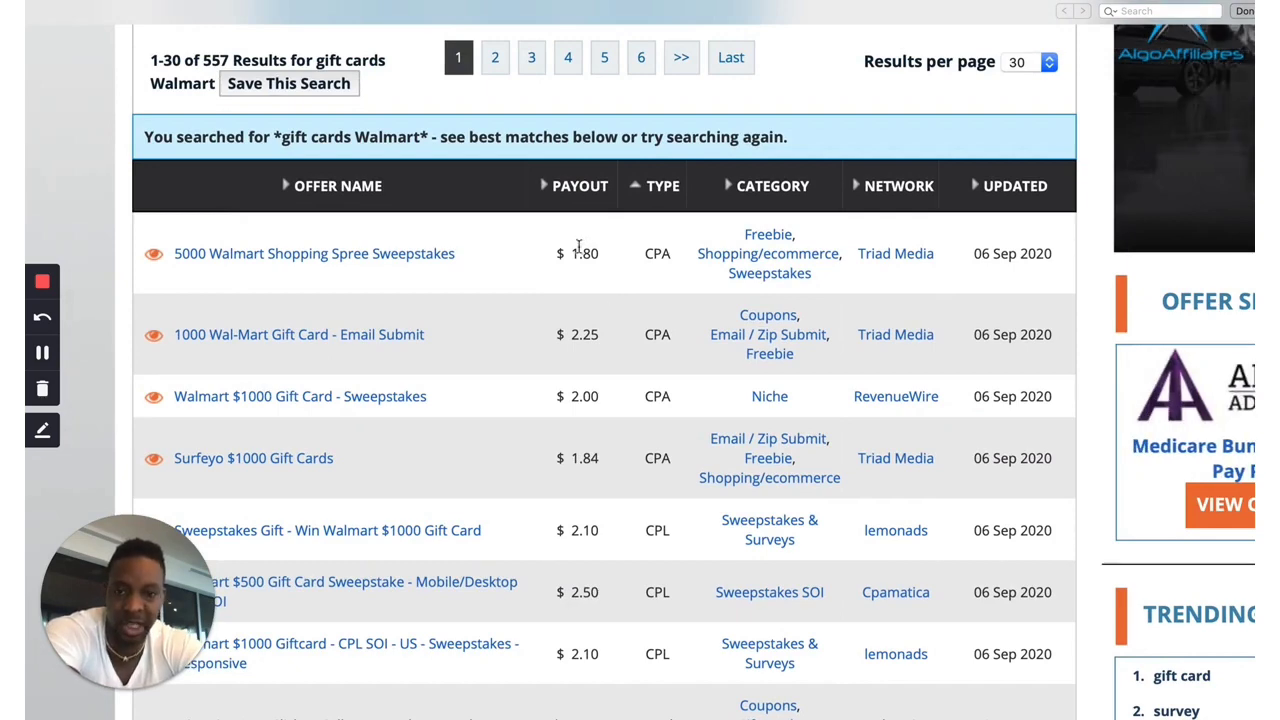
scroll(581, 246, "up", 1)
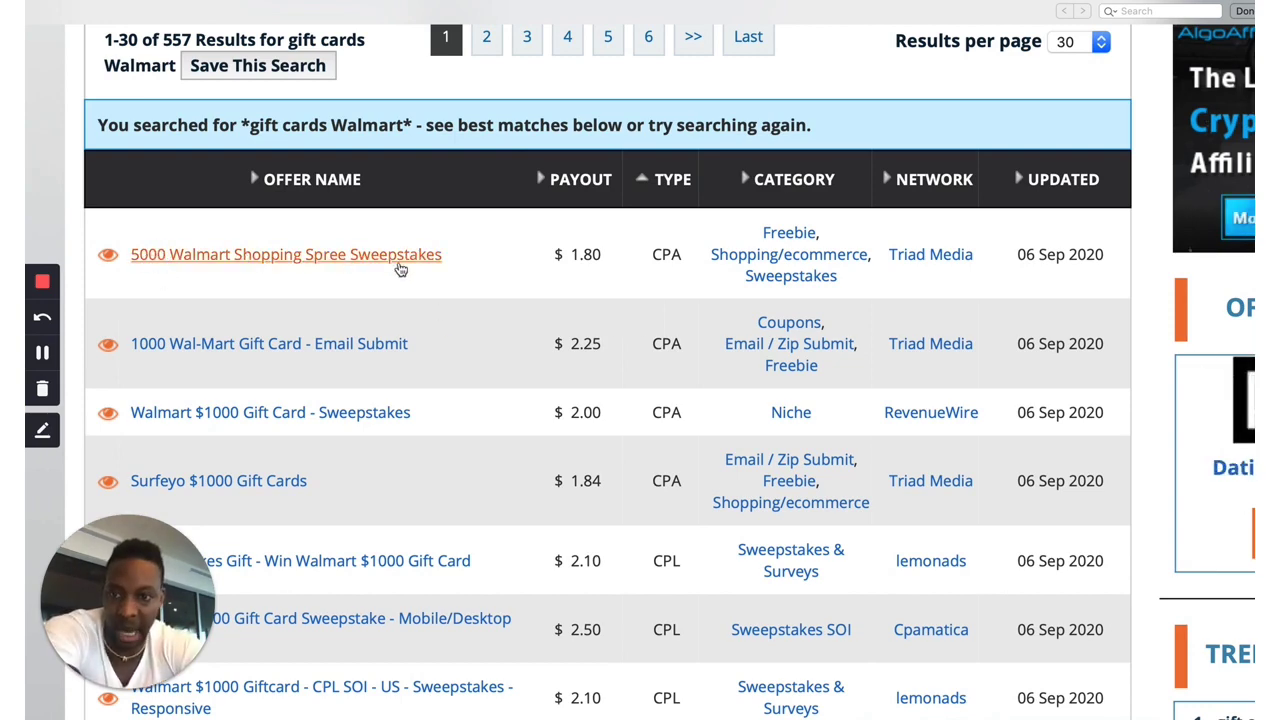
scroll(395, 272, "down", 2)
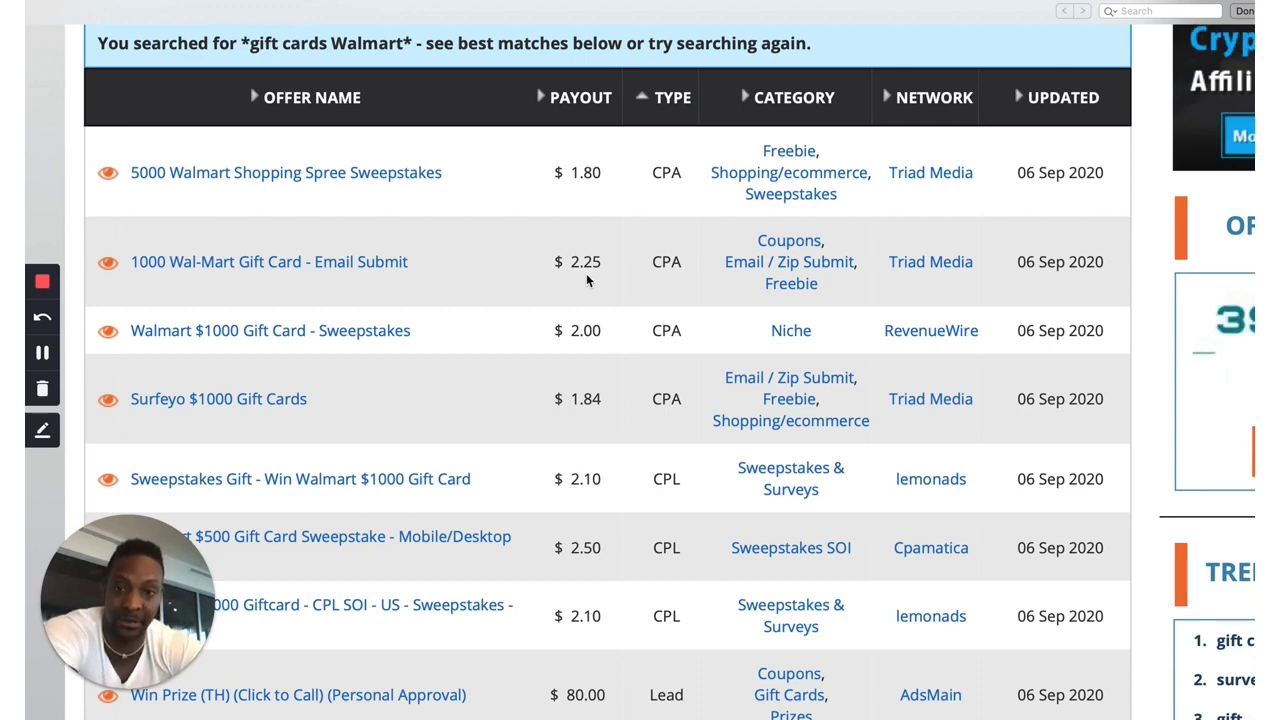
scroll(587, 275, "down", 1)
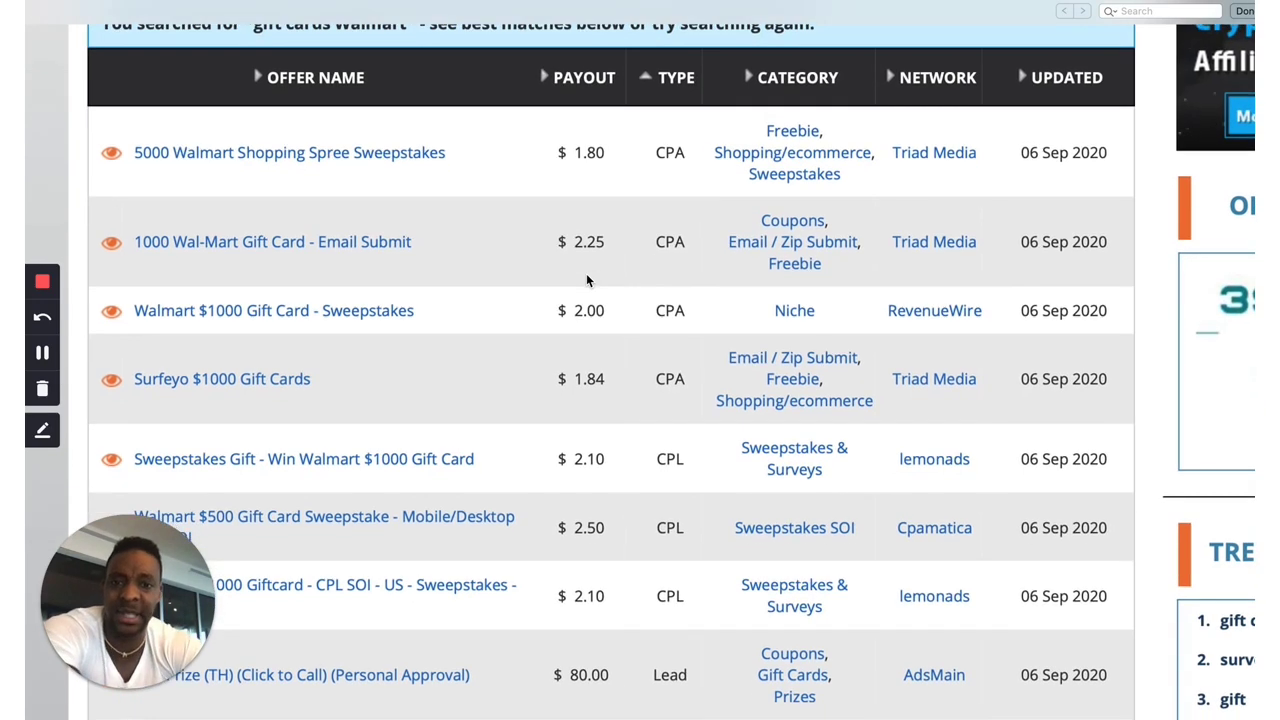
scroll(330, 300, "down", 1)
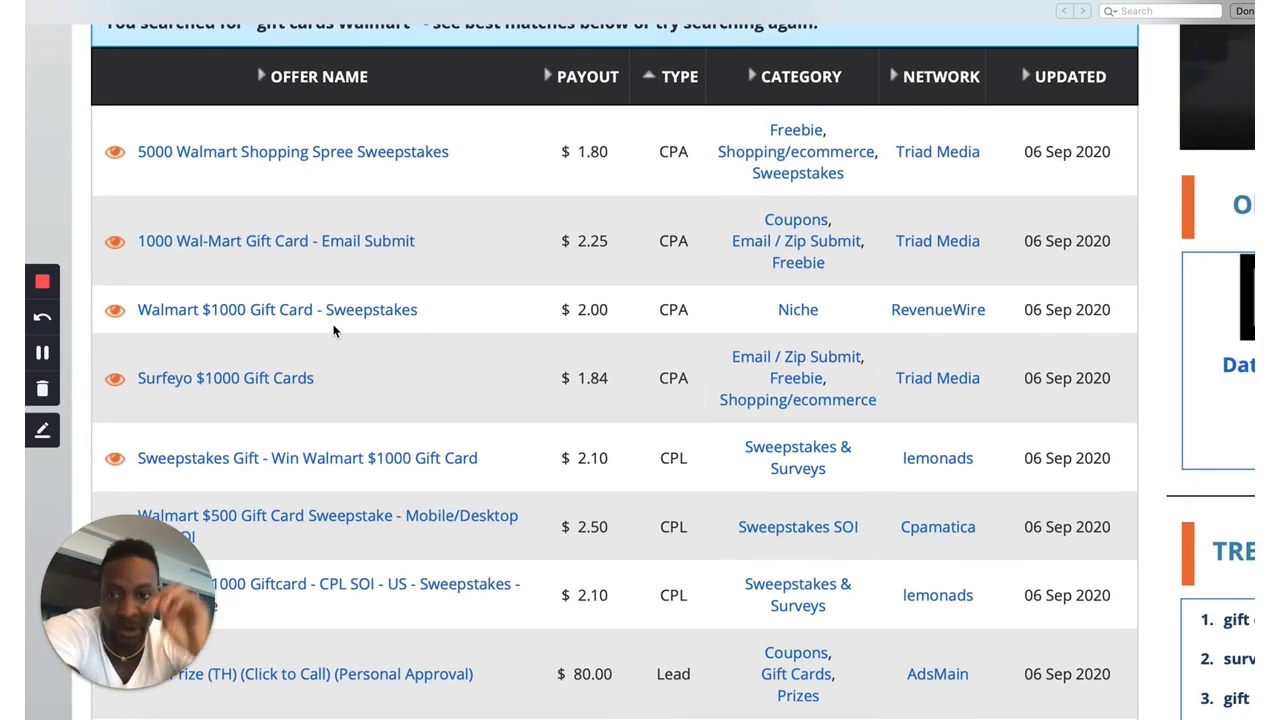
scroll(339, 398, "down", 2)
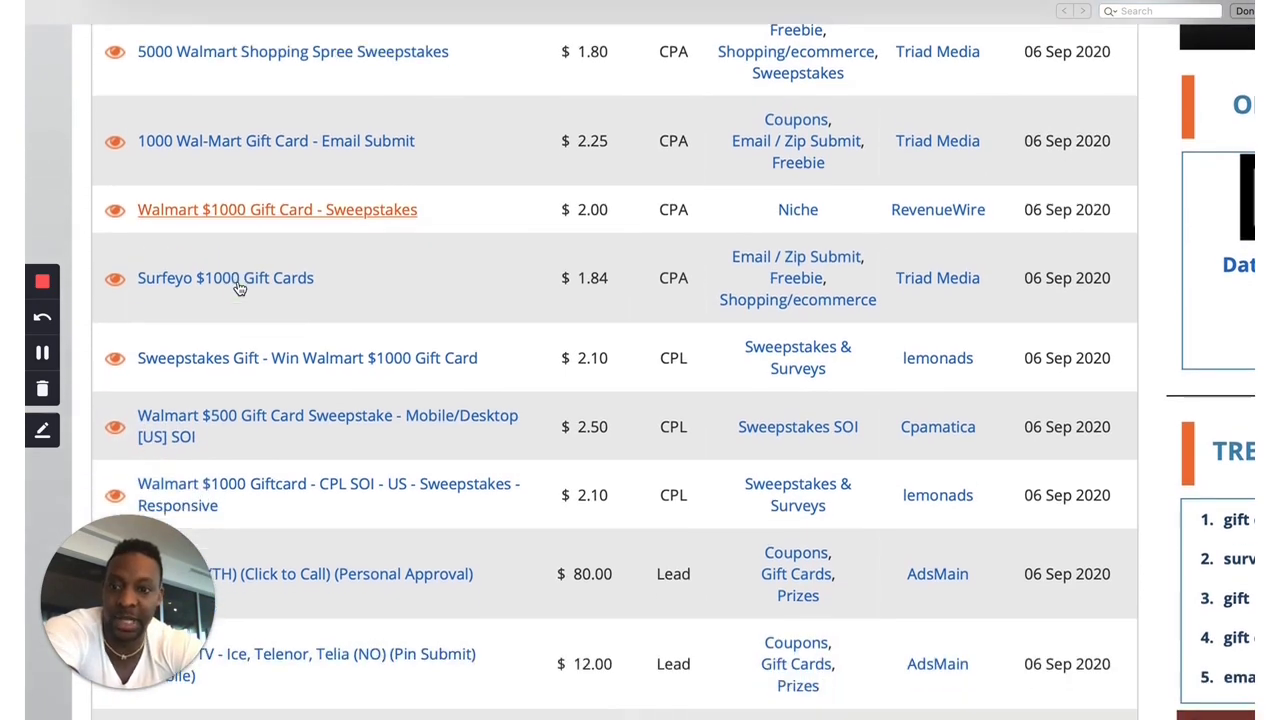
scroll(239, 289, "up", 1)
scroll(239, 289, "up", 1)
scroll(243, 275, "down", 3)
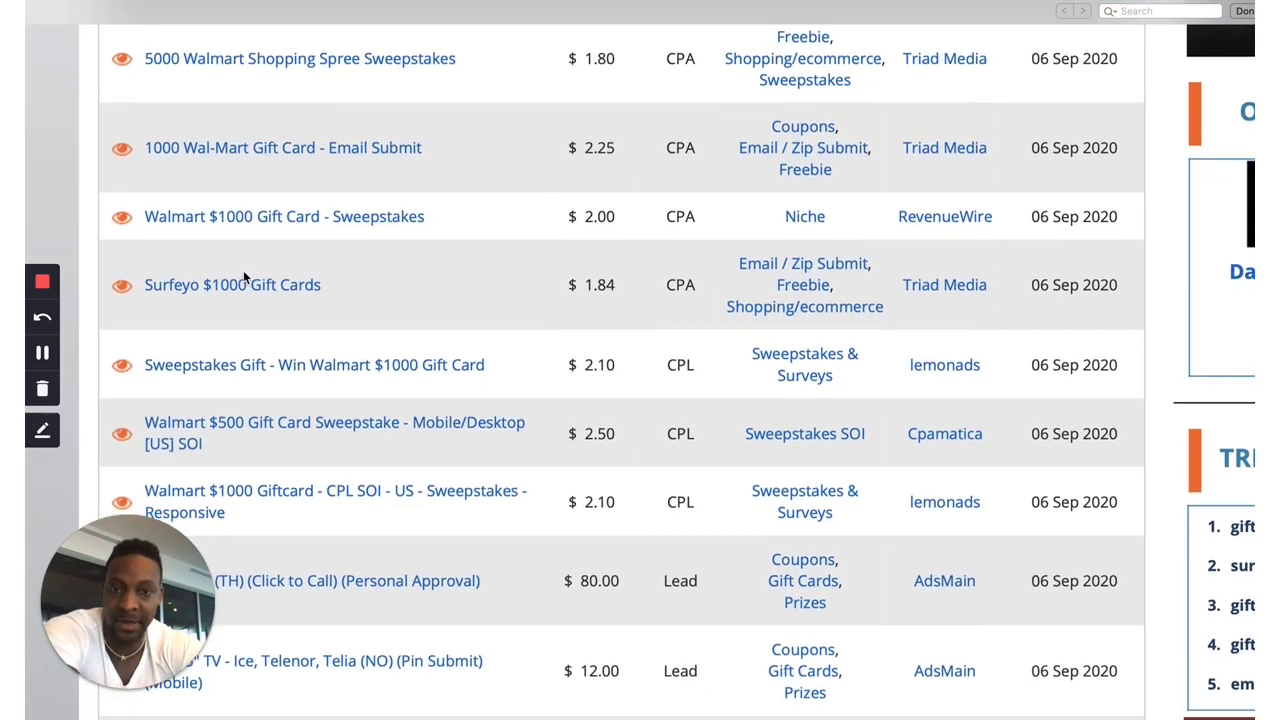
scroll(248, 278, "down", 1)
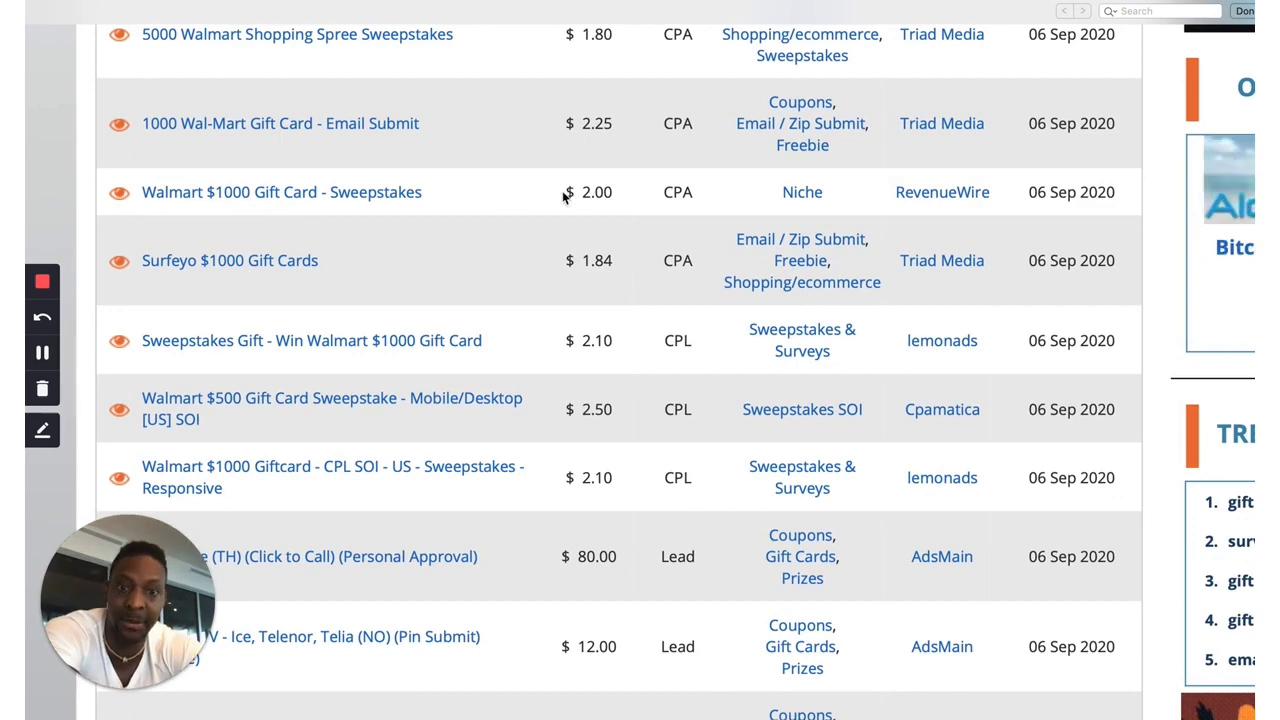
scroll(563, 198, "down", 2)
scroll(400, 300, "up", 3)
scroll(317, 354, "down", 1)
scroll(317, 354, "up", 3)
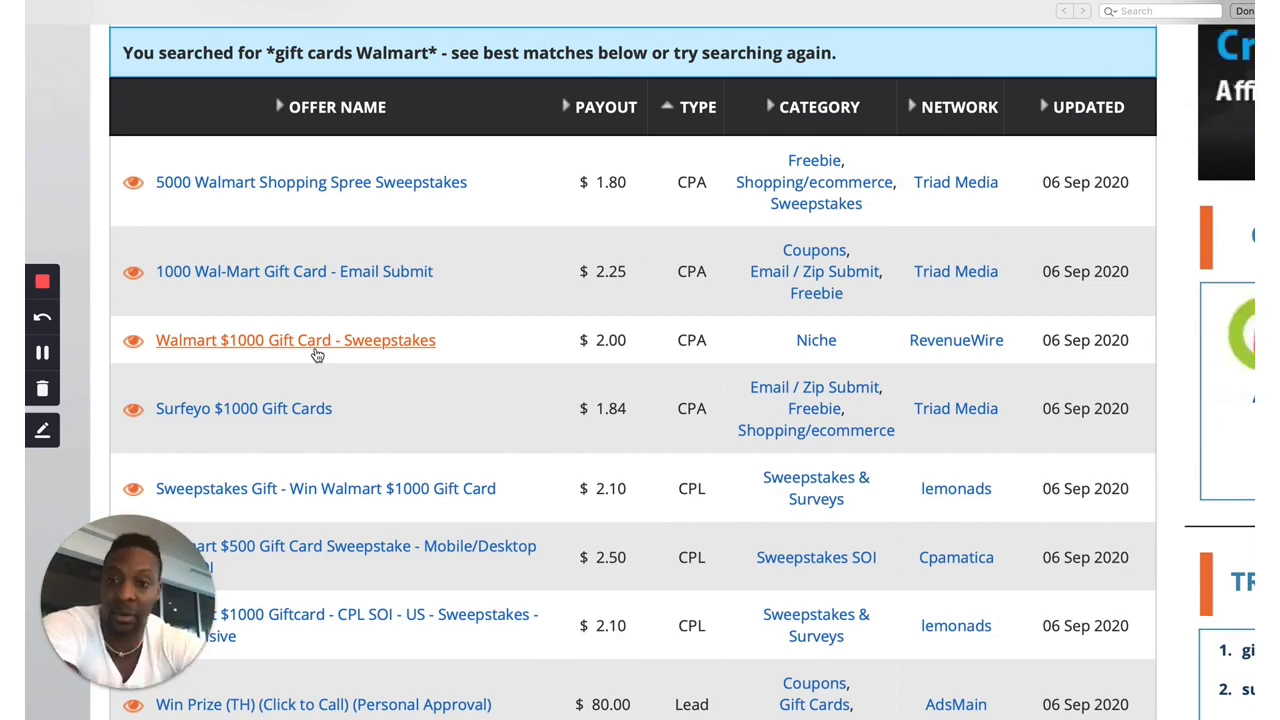
scroll(364, 386, "down", 3)
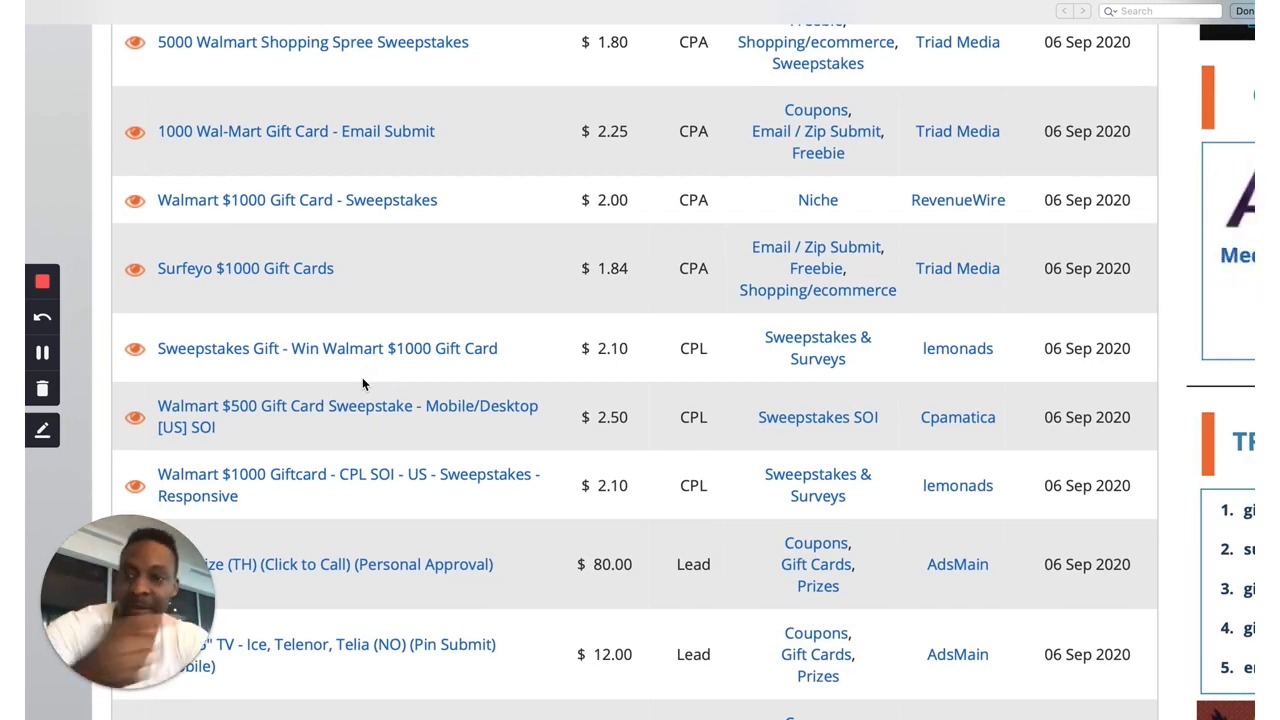
scroll(346, 292, "up", 3)
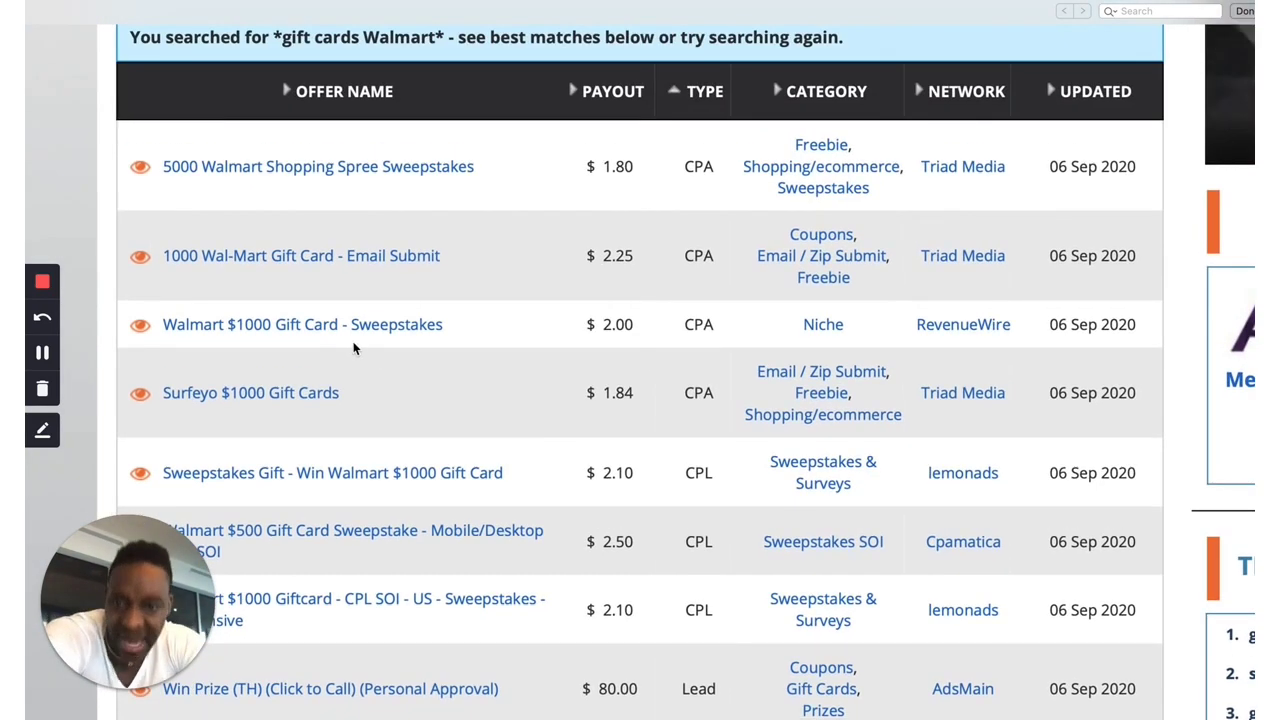
Step: Open the Walmart $1000 Gift Card - Sweepstakes offer details, then leave full-screen Safari for the desktop
left_click(374, 324)
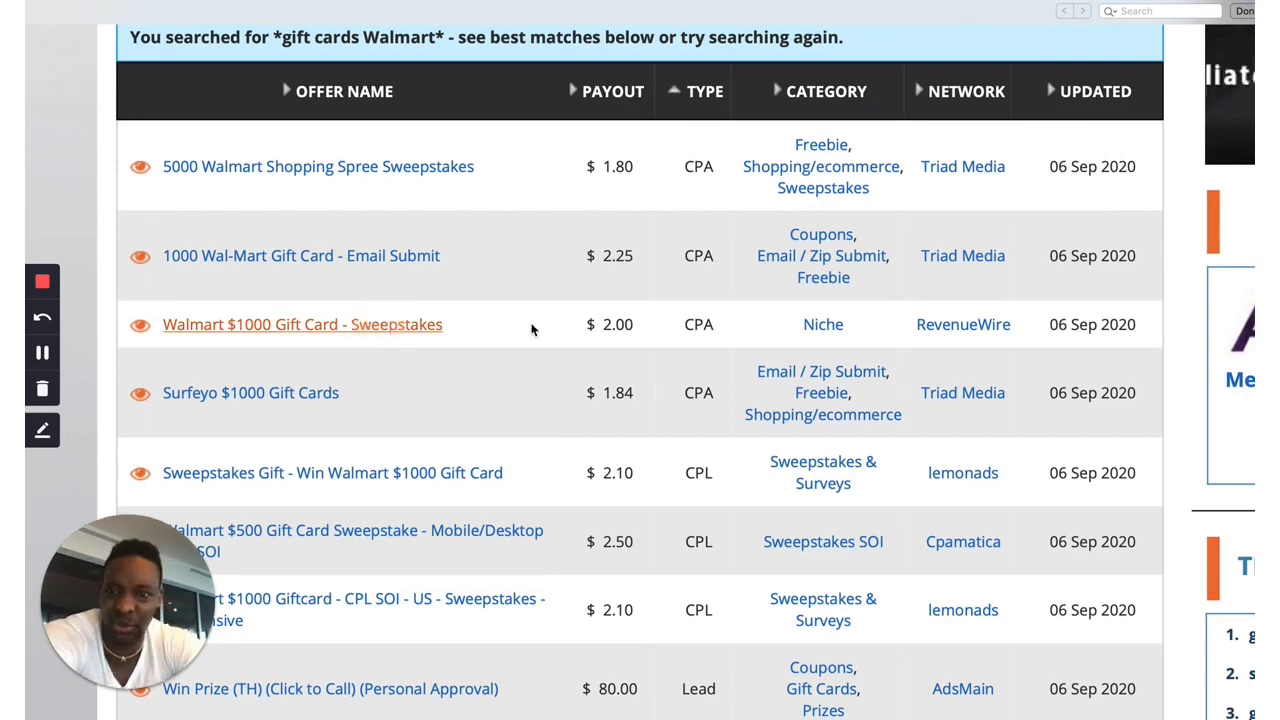
left_click(272, 328)
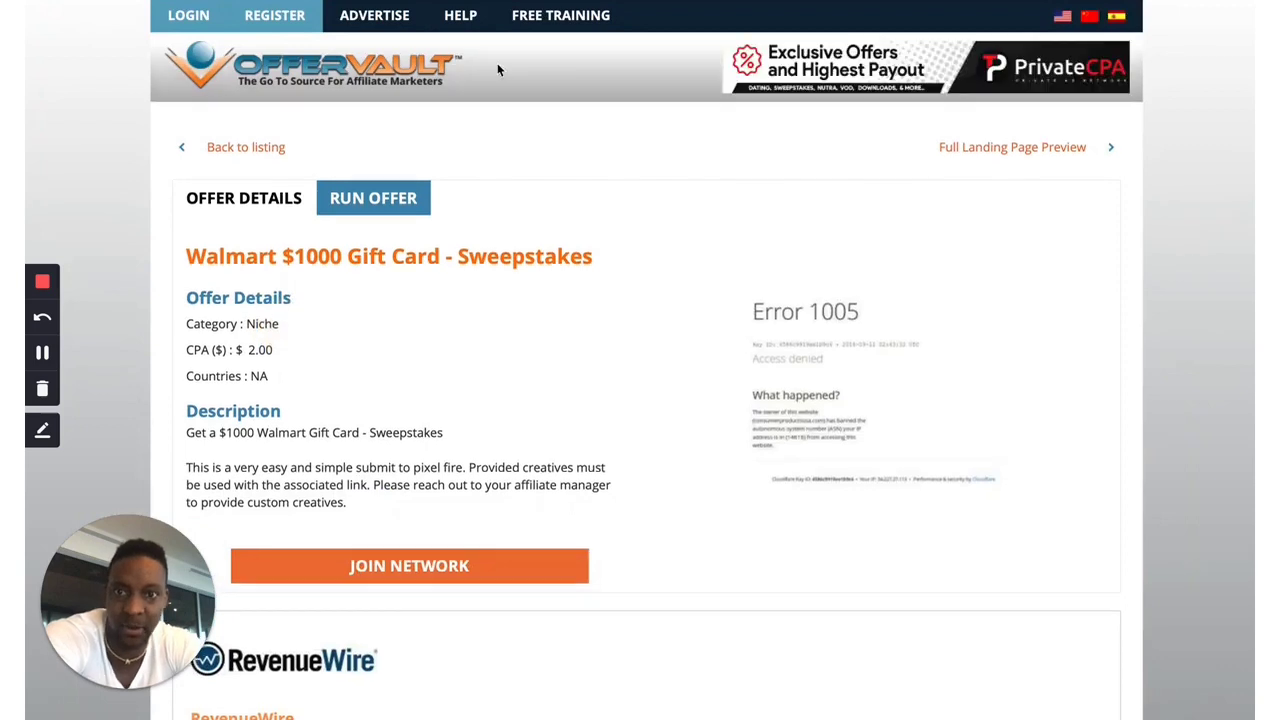
left_click(600, 2)
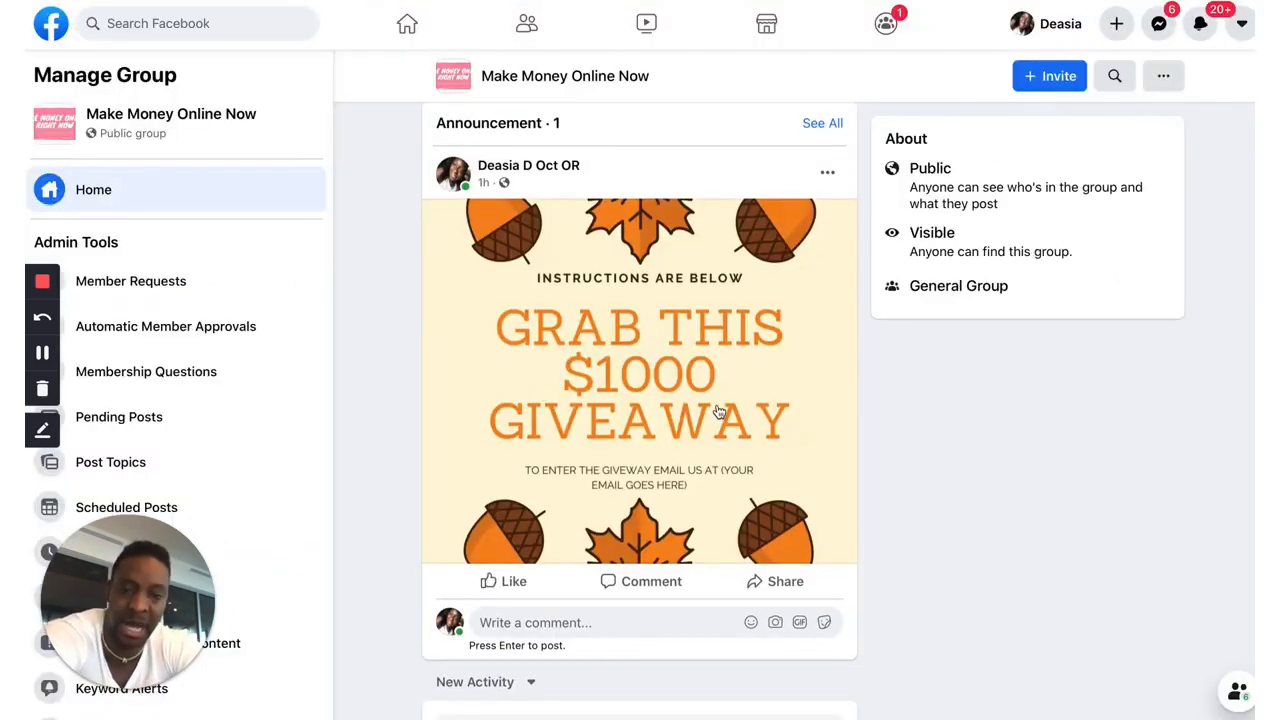
scroll(718, 412, "down", 2)
scroll(718, 412, "up", 3)
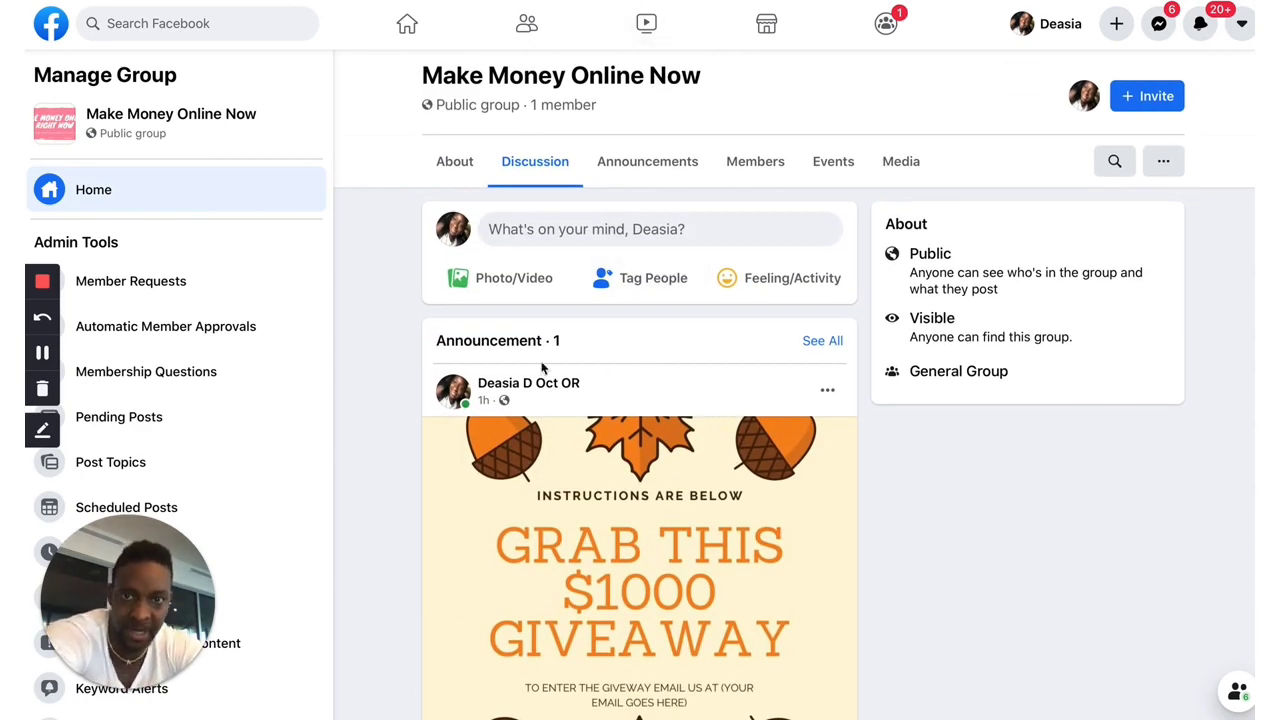
key("ctrl+Left")
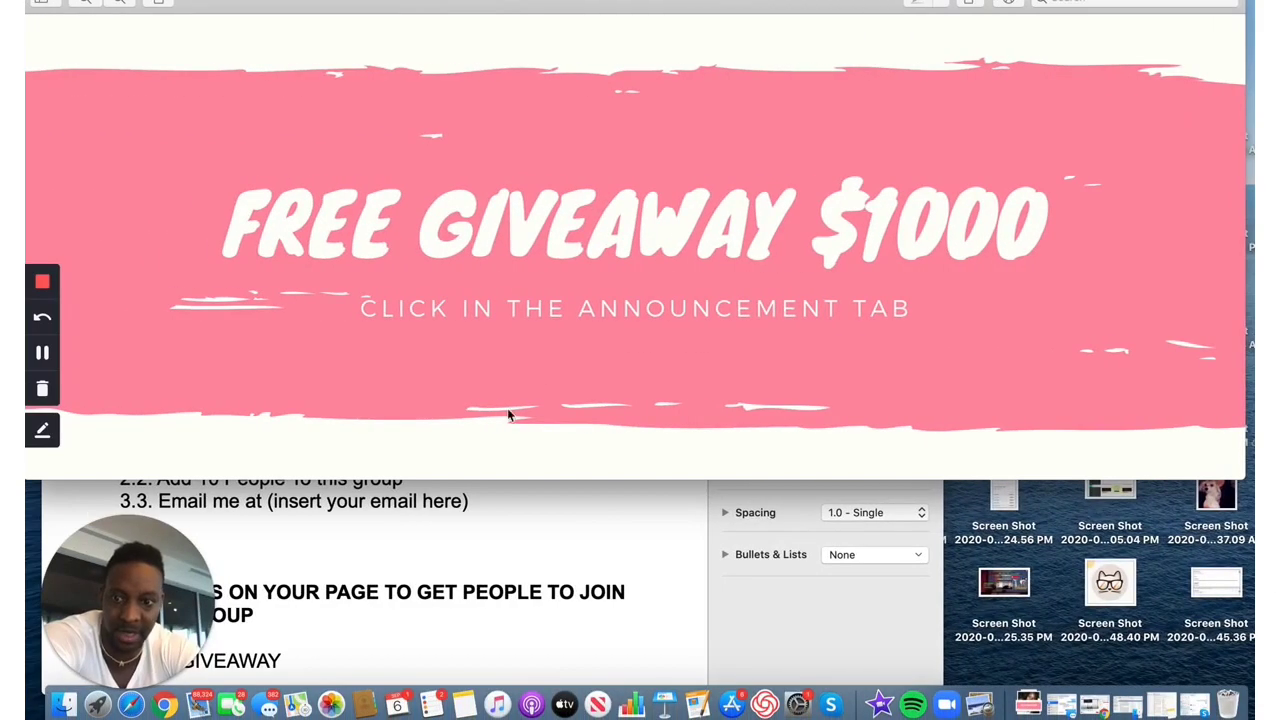
Step: Bring the cheat sheet forward, move it right, and scroll to 'POST THIS ON YOUR PAGE'
left_click(414, 580)
left_click_drag(257, 23, 366, 21)
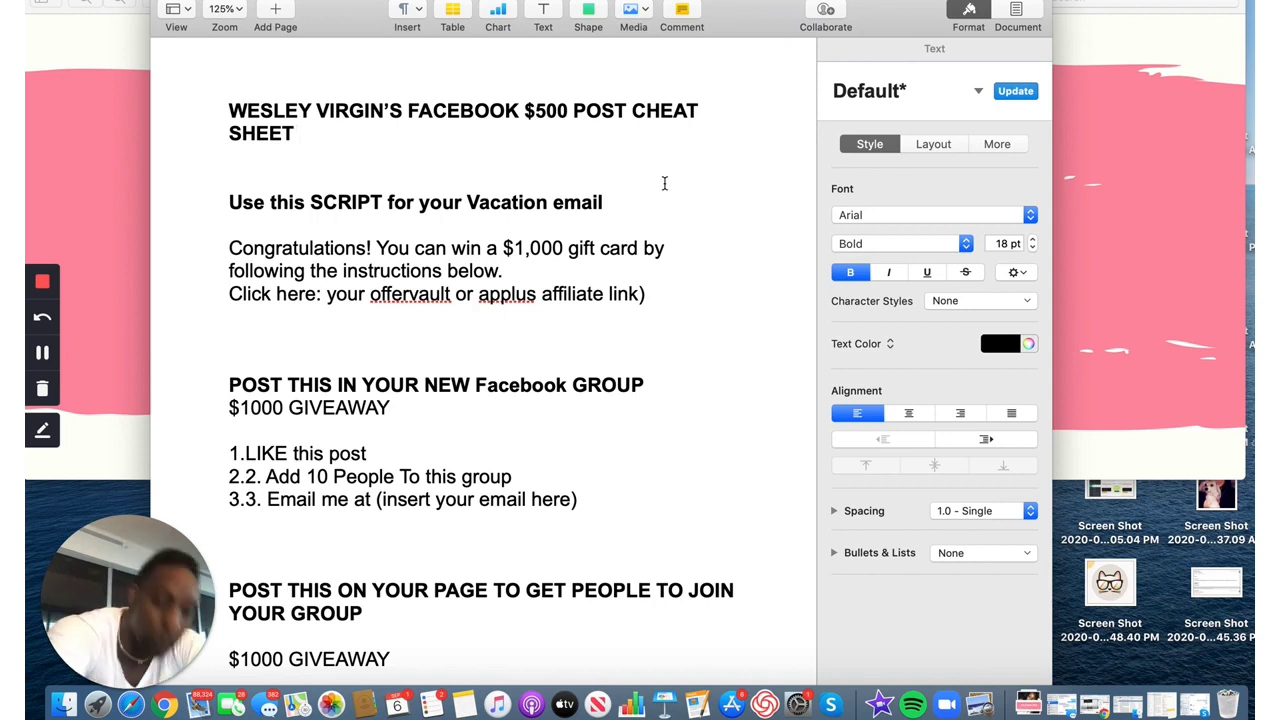
scroll(534, 224, "down", 1)
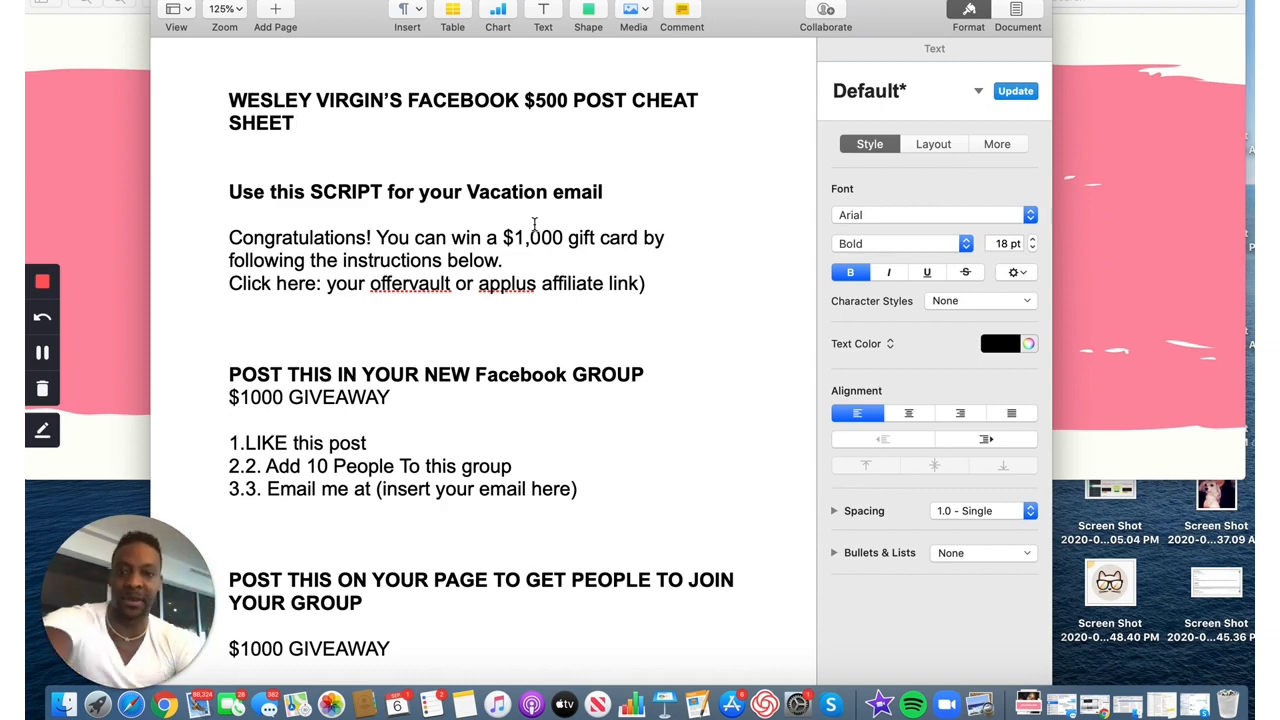
scroll(446, 236, "down", 3)
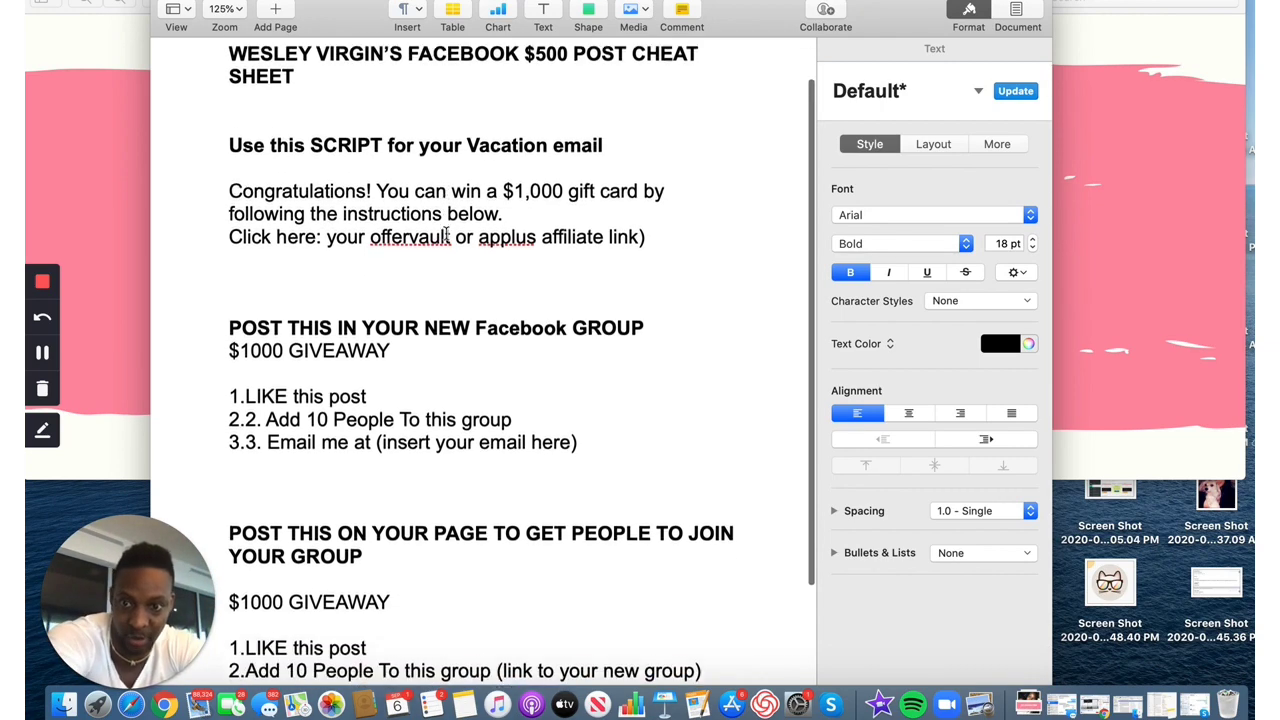
scroll(446, 234, "down", 6)
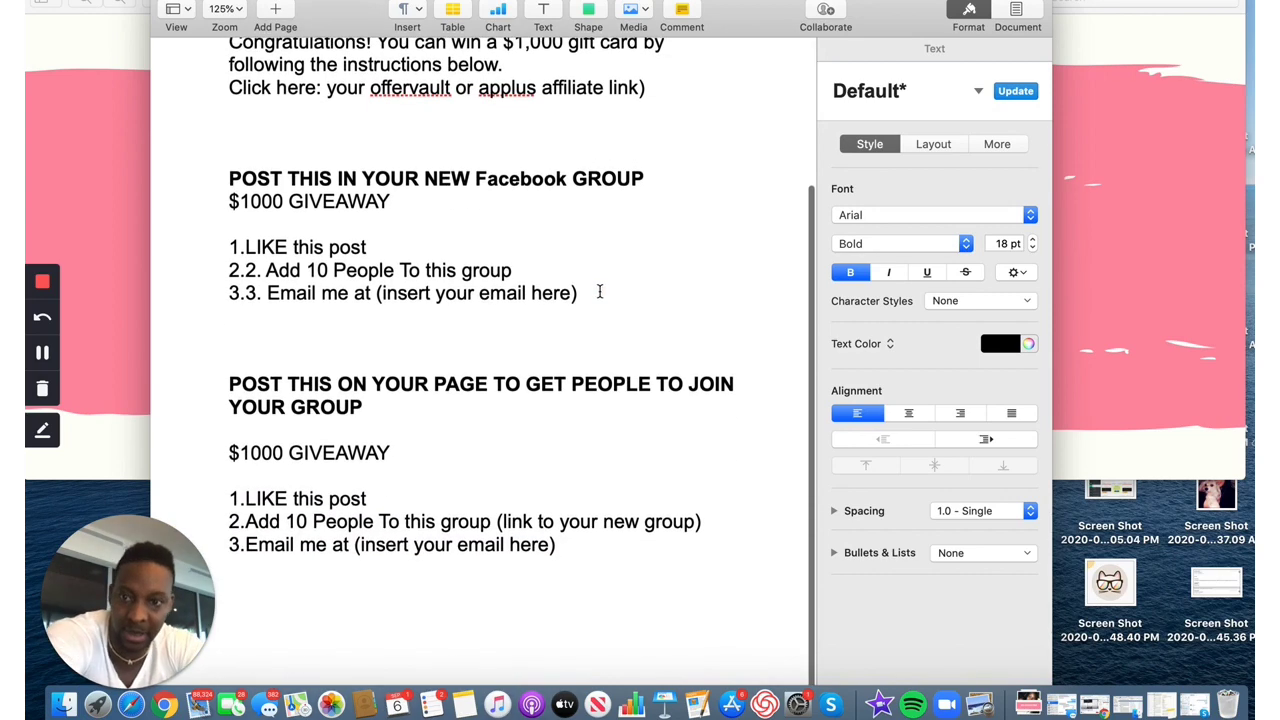
Step: Select the '$1000 GIVEAWAY' heading and its three-step list for copying
left_click(604, 291)
left_click_drag(604, 291, 245, 247)
left_click(412, 412)
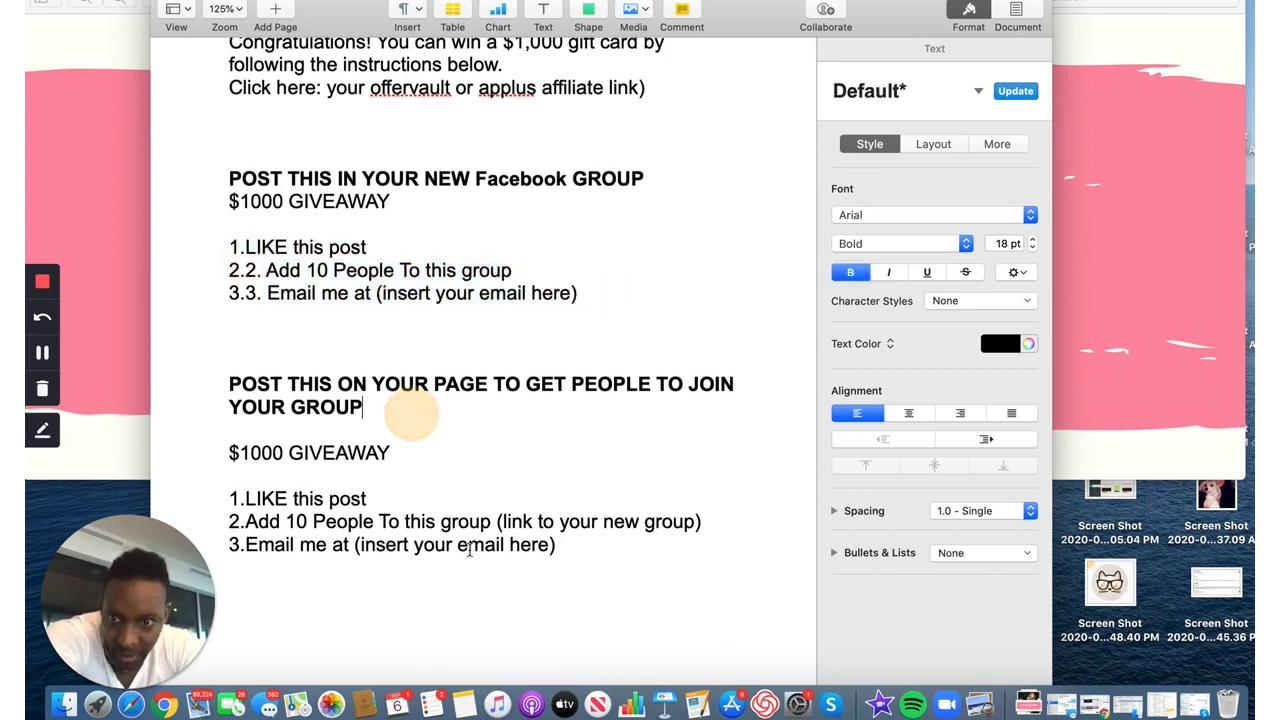
left_click_drag(569, 555, 343, 500)
key("ctrl+super+d")
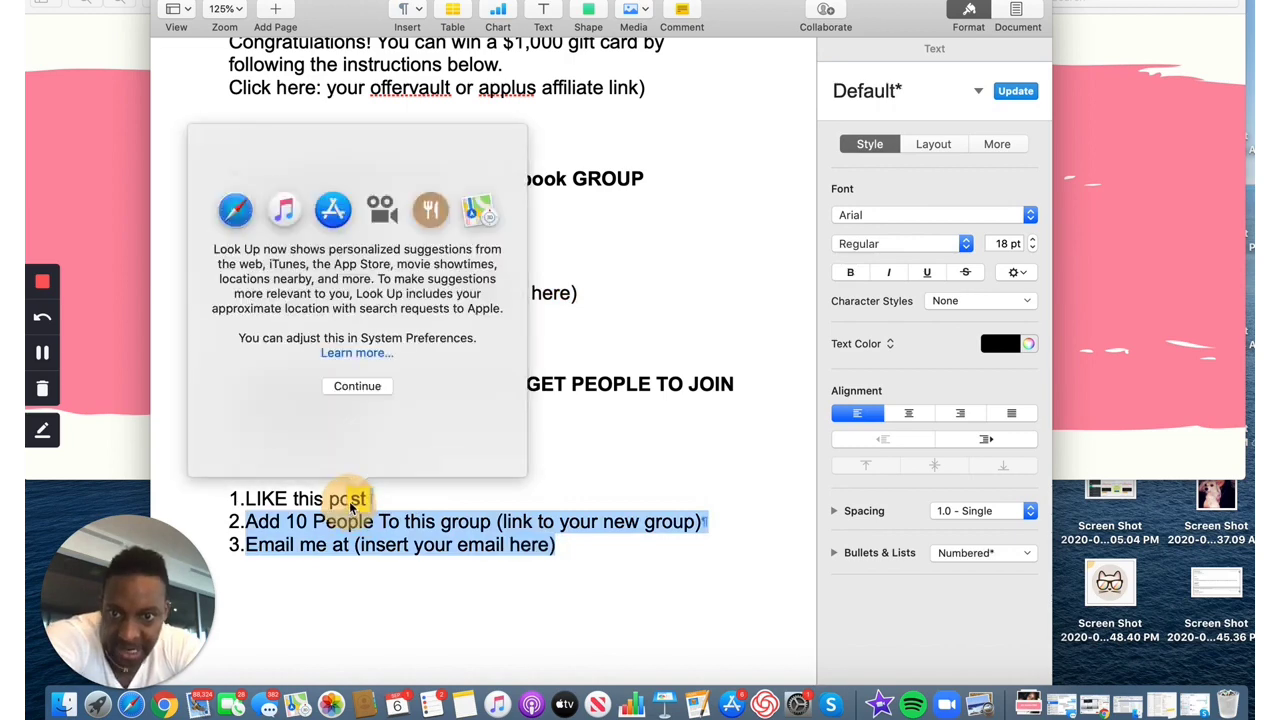
left_click(390, 522)
left_click(583, 545)
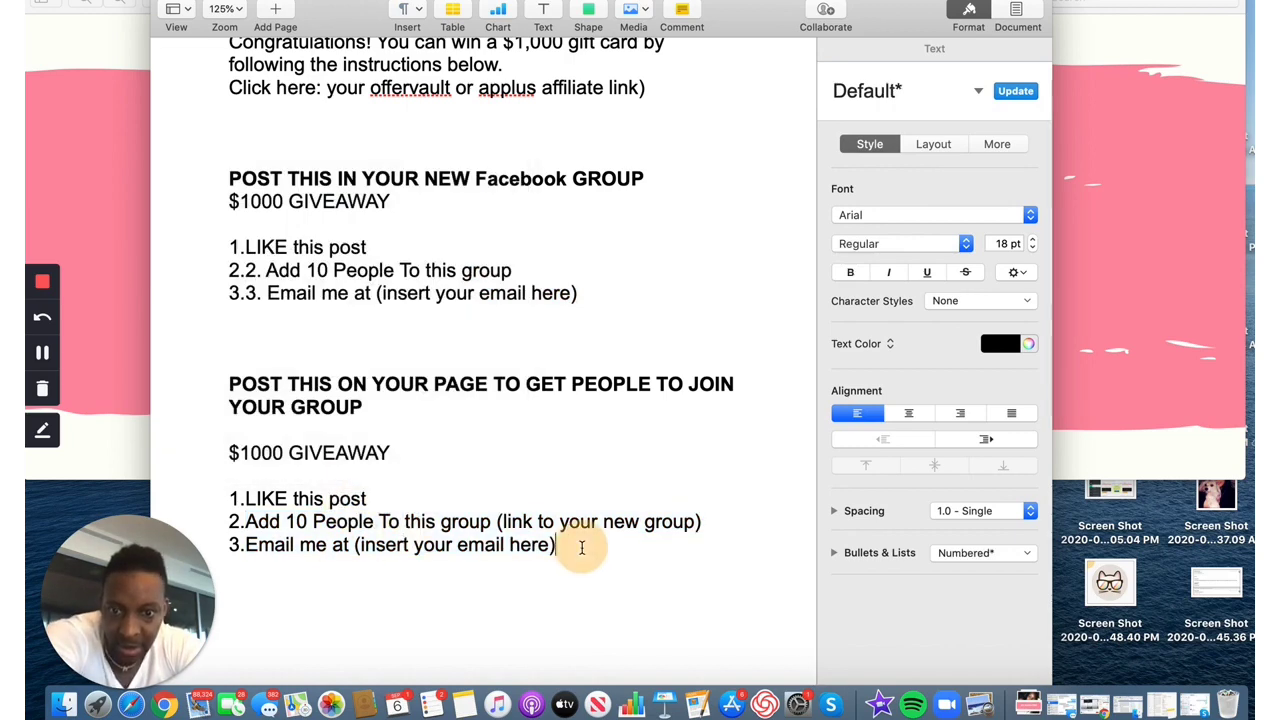
left_click_drag(581, 547, 182, 450)
Step: Start a new Make Money Online Now group post and paste the giveaway steps
key("ctrl+Right")
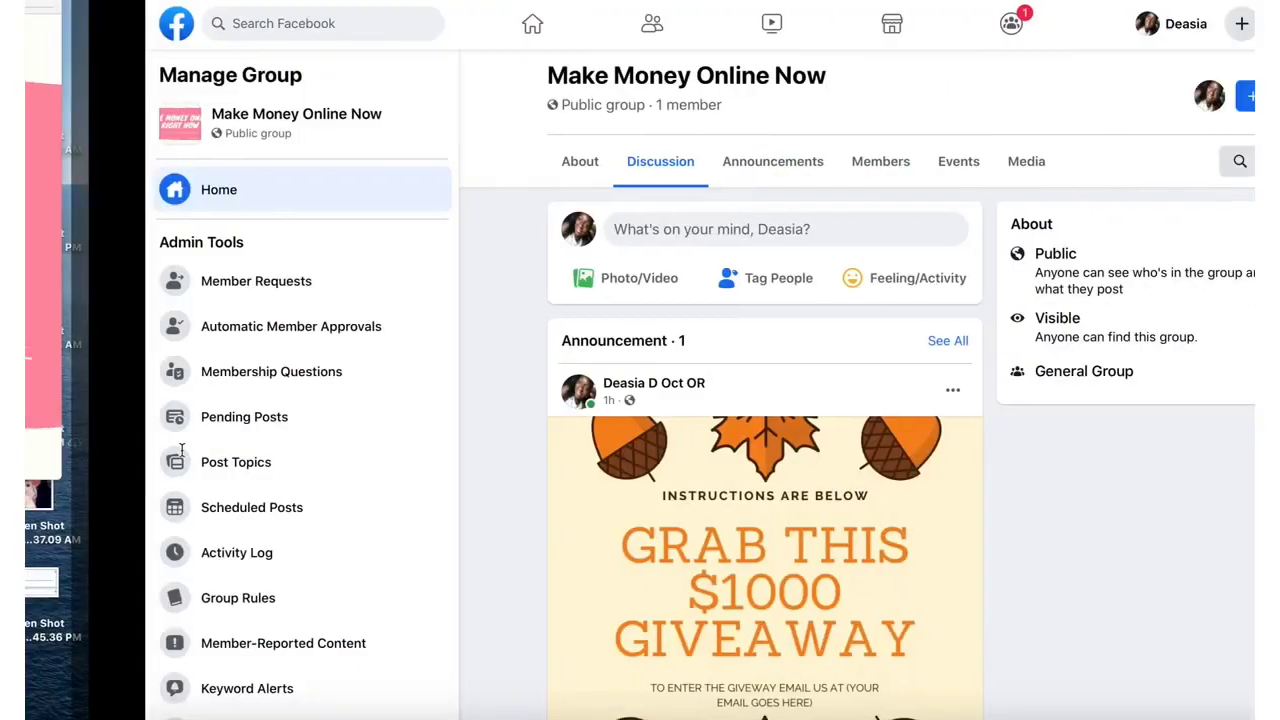
left_click(603, 231)
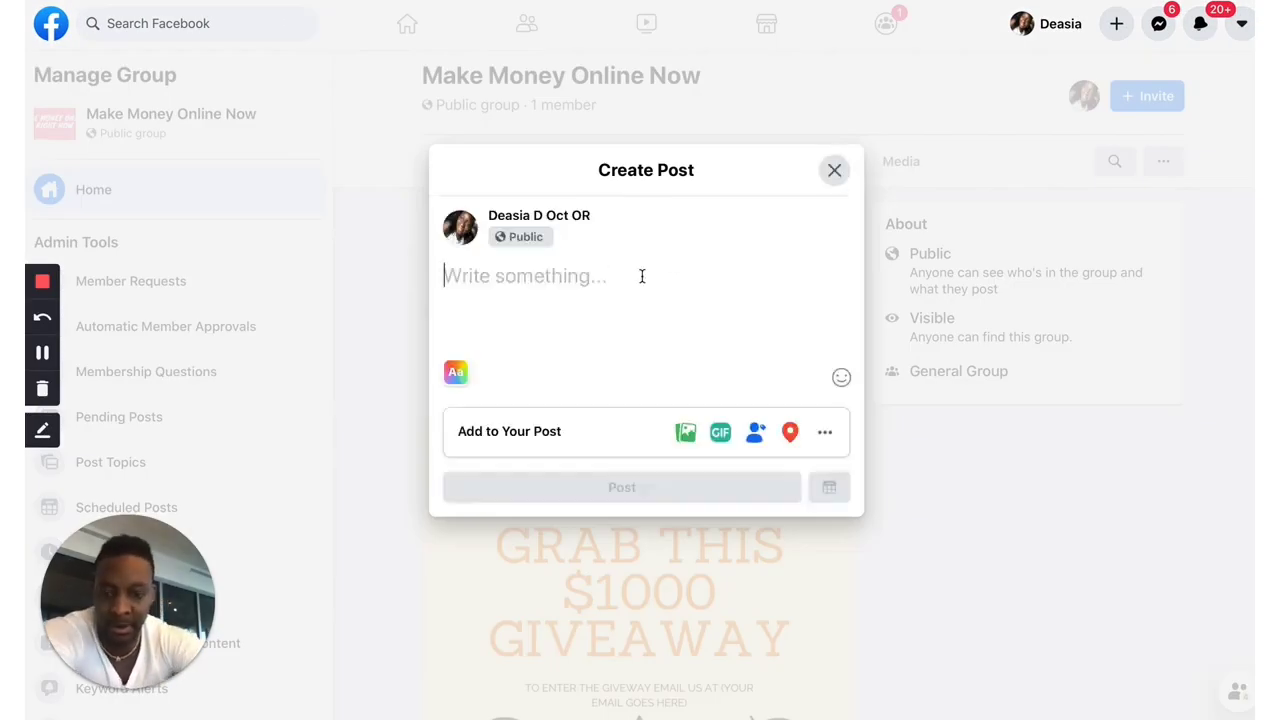
type("$1000 GIVEAWAY 1.LIKE this post 2.Add 10 People To this group (link to your new group) 3.Email me at (insert your email here)")
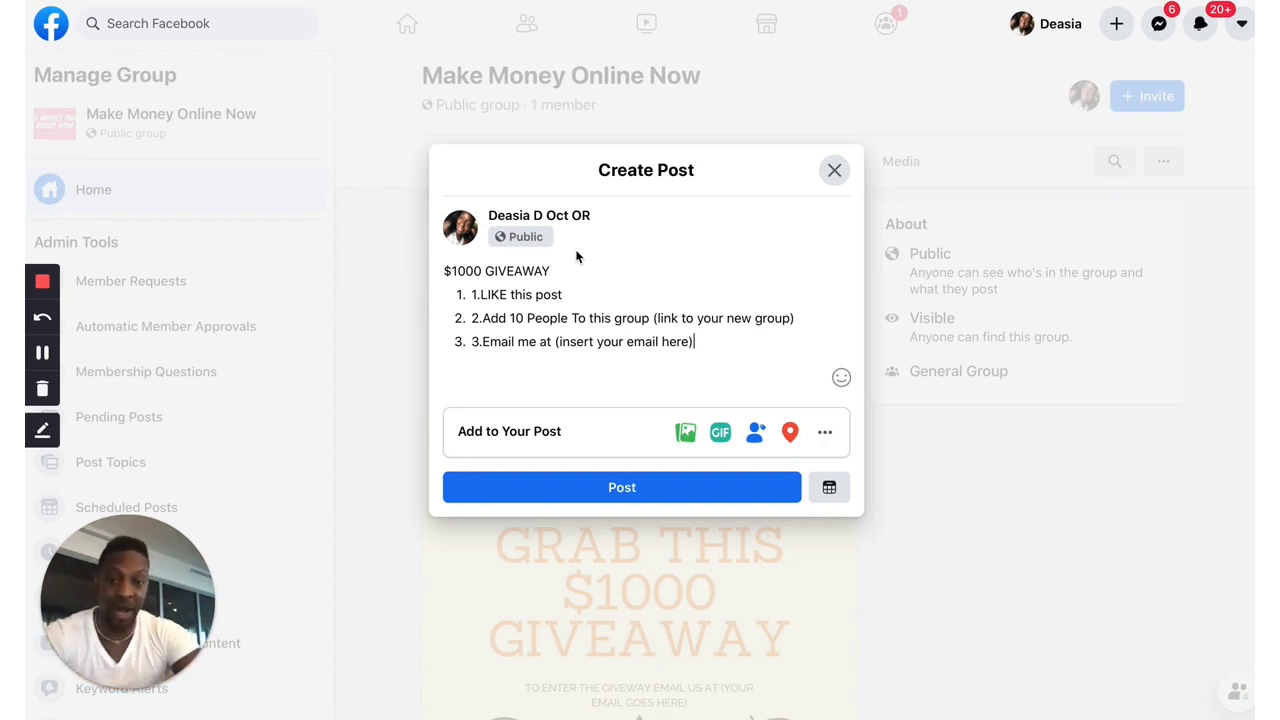
Step: Remove the duplicate '1.', '2.' and '3.' numbers from the pasted steps
left_click(557, 297)
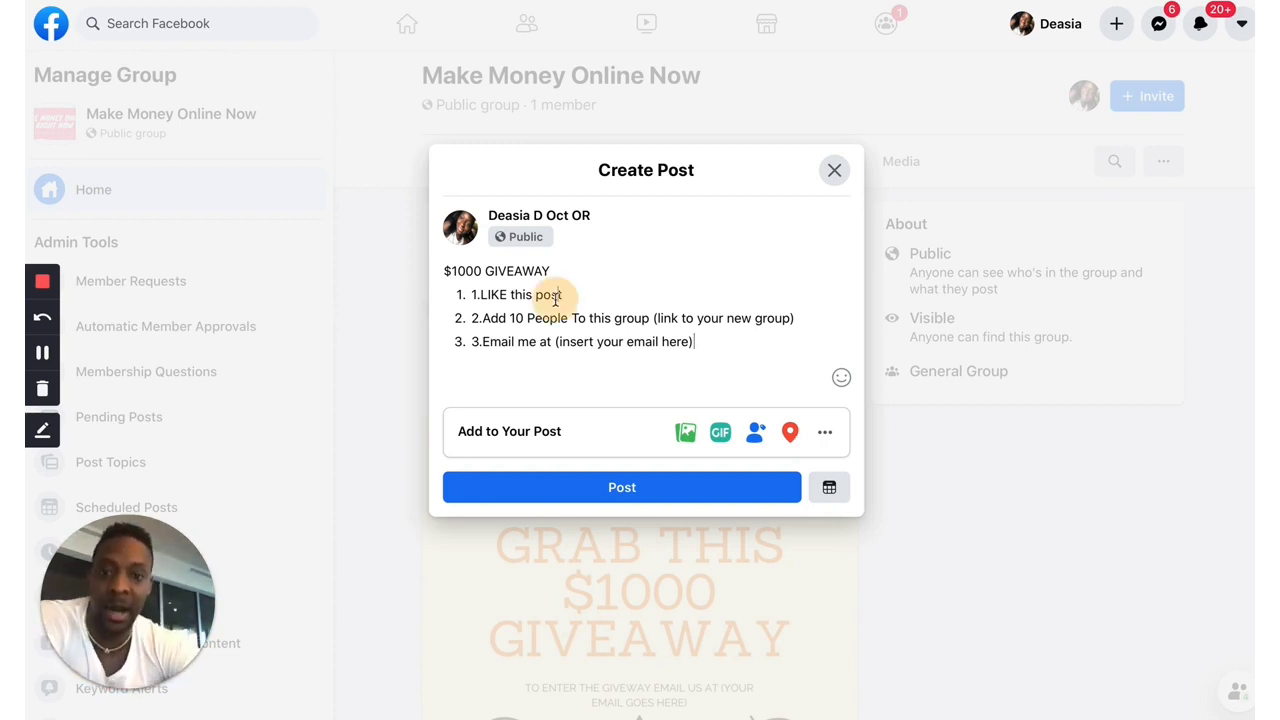
left_click(482, 294)
key("BackSpace")
key("BackSpace")
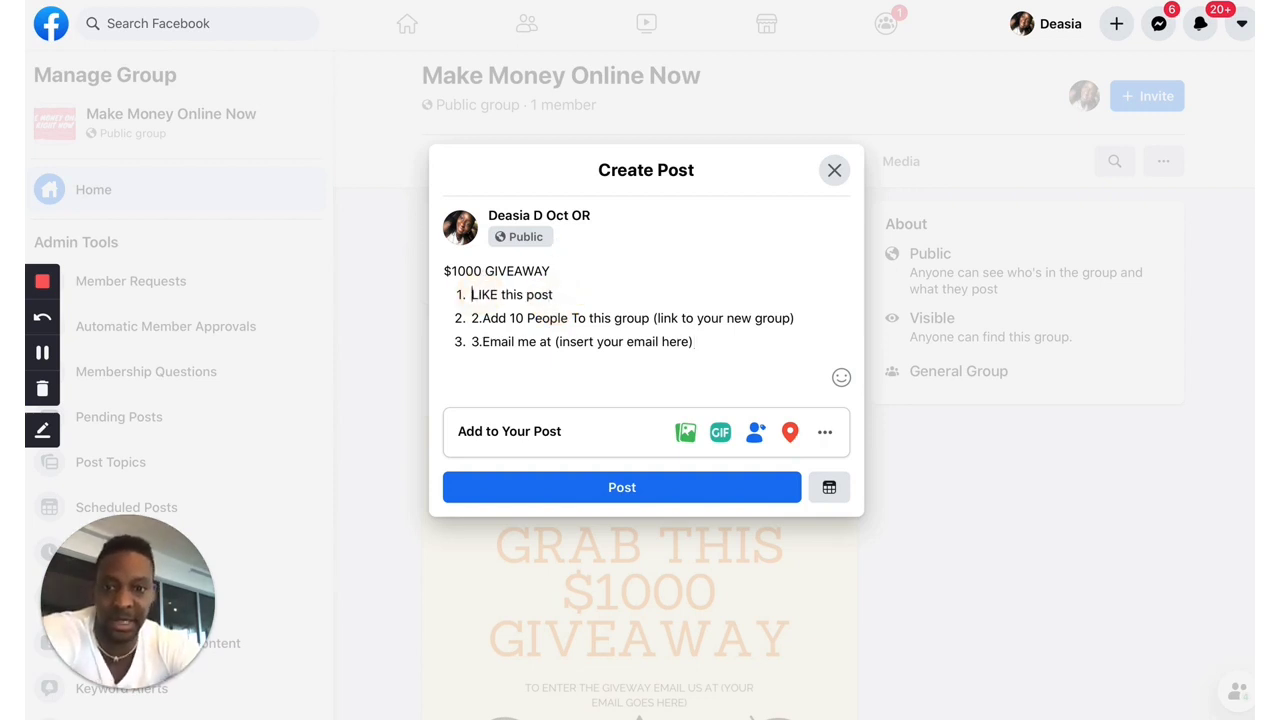
left_click(482, 318)
key("BackSpace")
key("BackSpace")
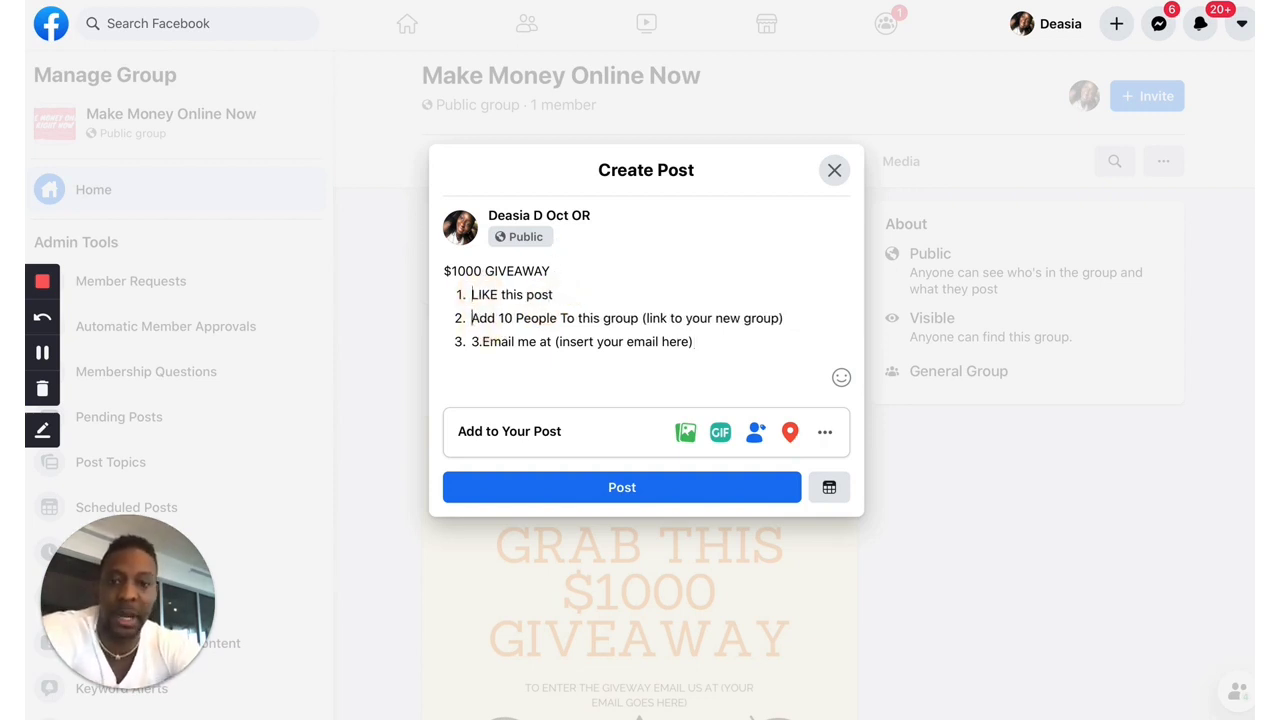
left_click(484, 341)
key("BackSpace")
key("BackSpace")
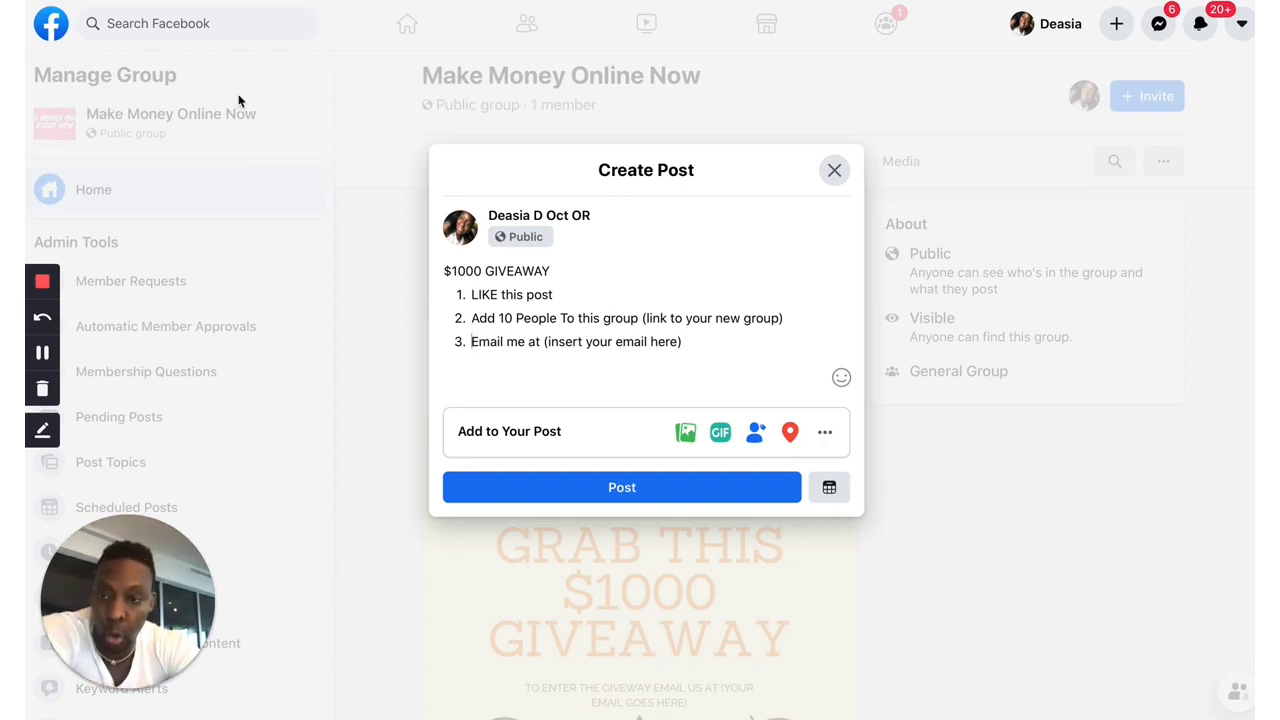
Step: Select all of the draft post text
left_click(681, 343)
left_click(678, 343)
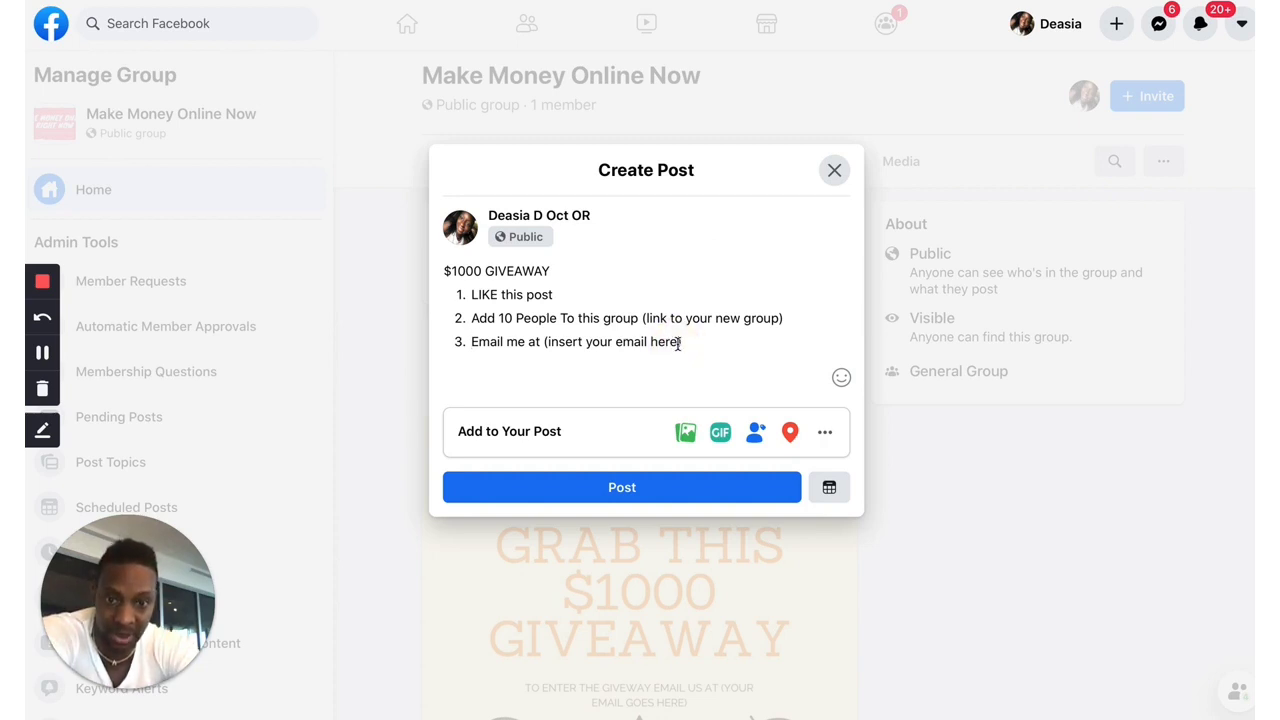
left_click(697, 340)
left_click_drag(697, 340, 437, 271)
Step: Delete the draft text, reselect the cheat sheet's giveaway list, and return to the post box
key("BackSpace")
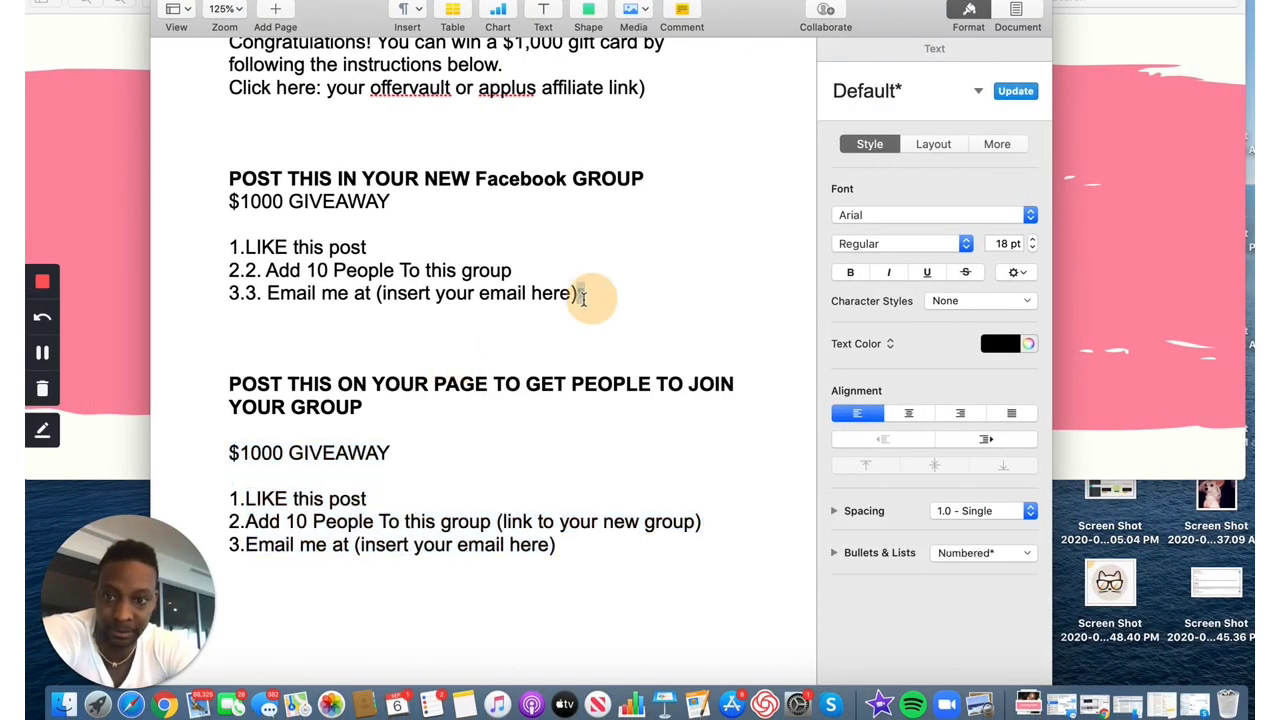
left_click_drag(583, 297, 237, 218)
left_click(457, 390)
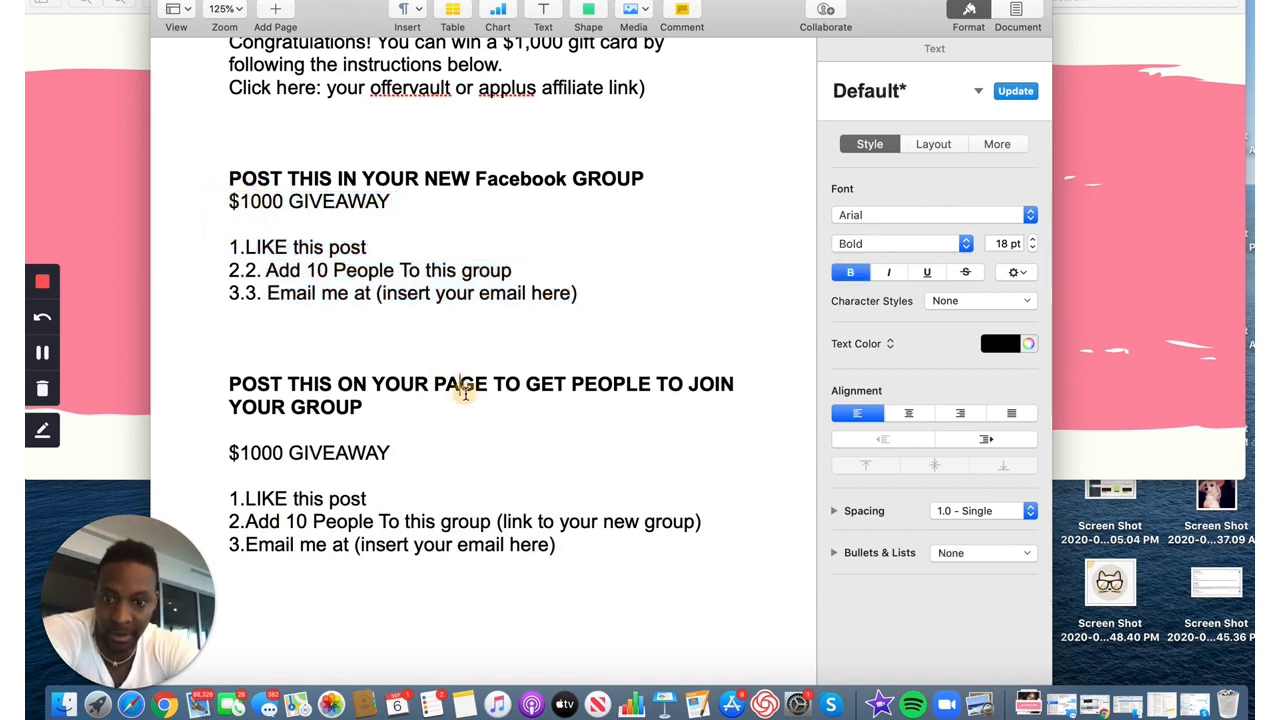
left_click(407, 293)
left_click(597, 305)
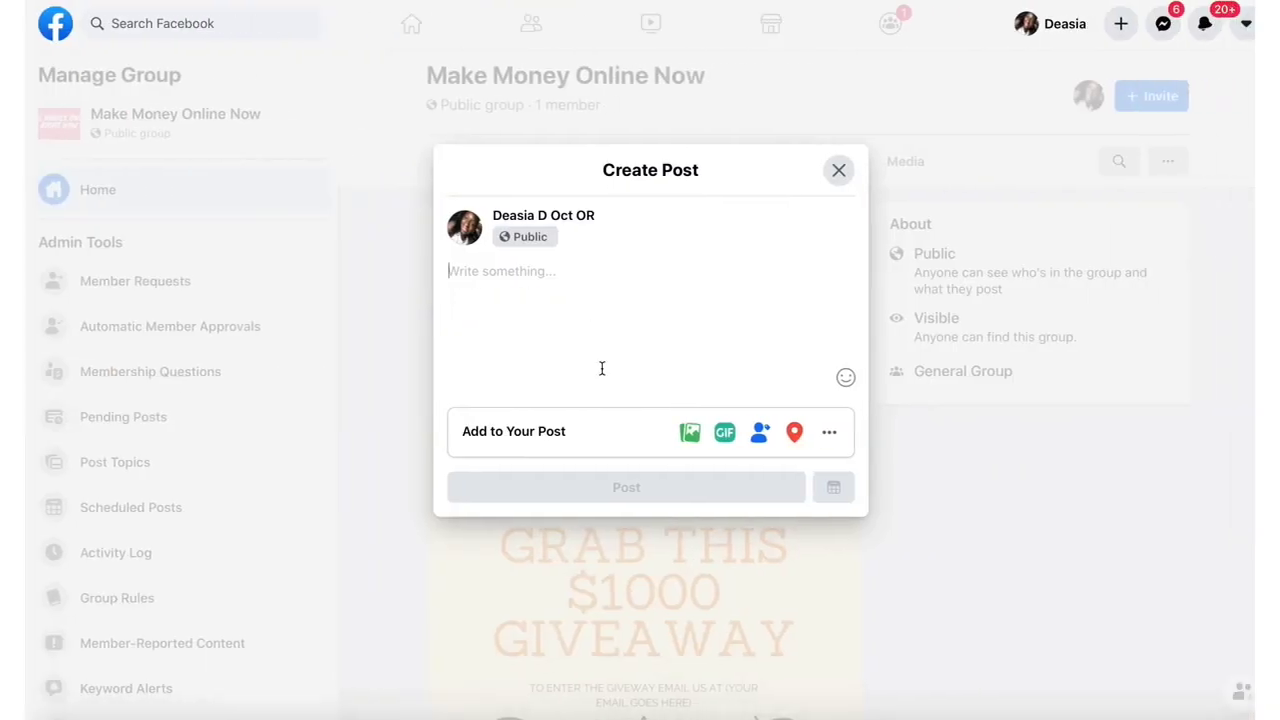
left_click(597, 323)
Step: Paste the $1000 GIVEAWAY list and delete '(link to your new group)' from step 2
type("$1000 GIVEAWAY 1. LIKE this post 2. Add 10 People To this group (link to your new group) 3. Email me at (insert your email here)")
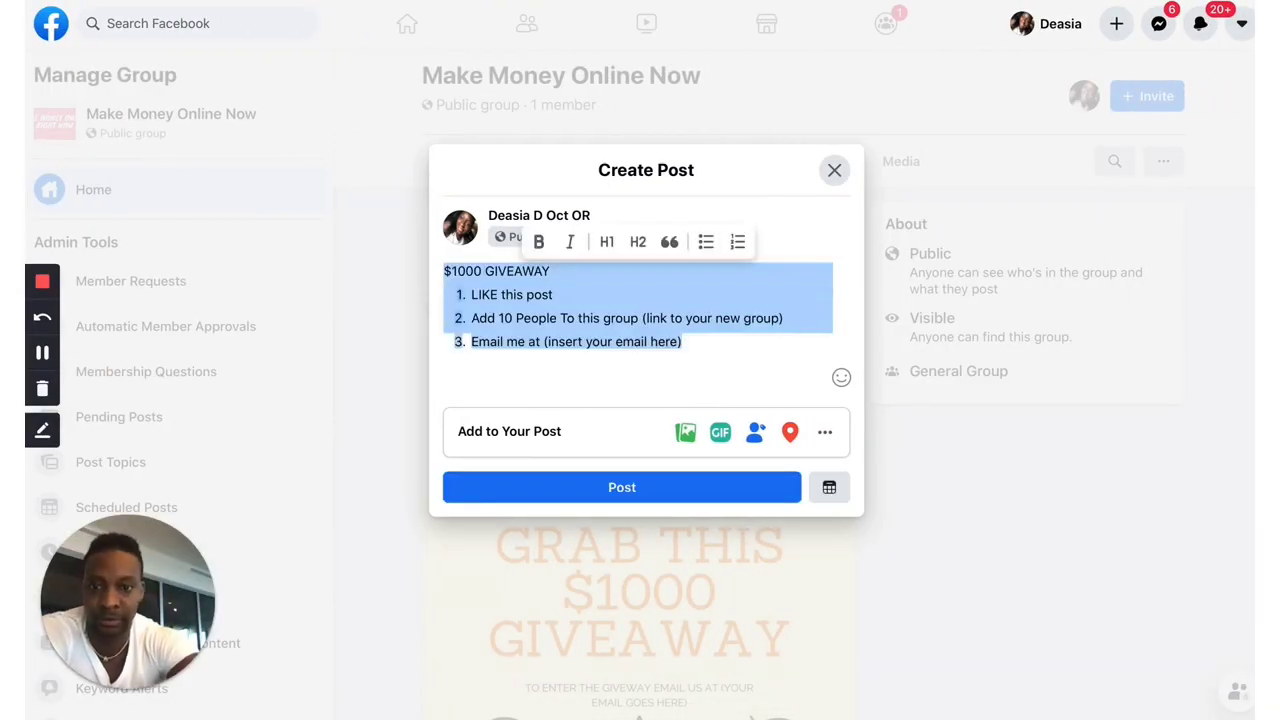
key("Right")
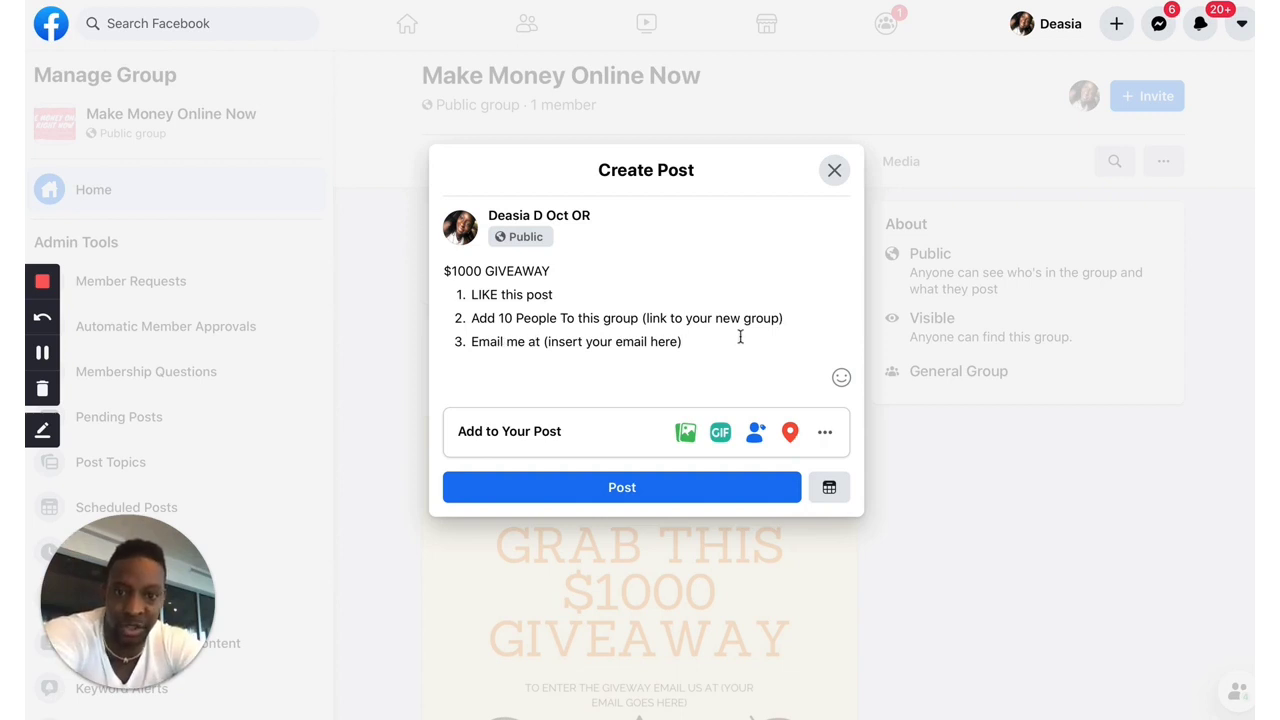
left_click_drag(786, 318, 642, 318)
key("BackSpace")
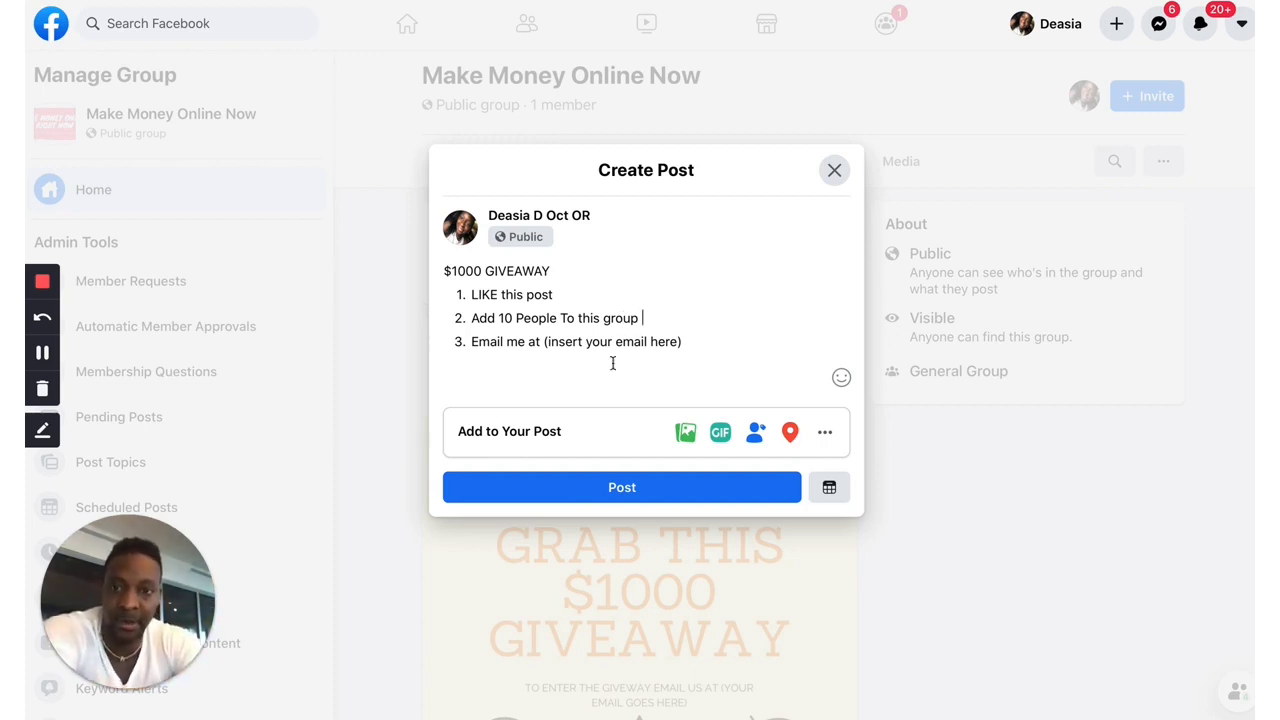
left_click(681, 342)
left_click(681, 342)
left_click_drag(681, 342, 545, 342)
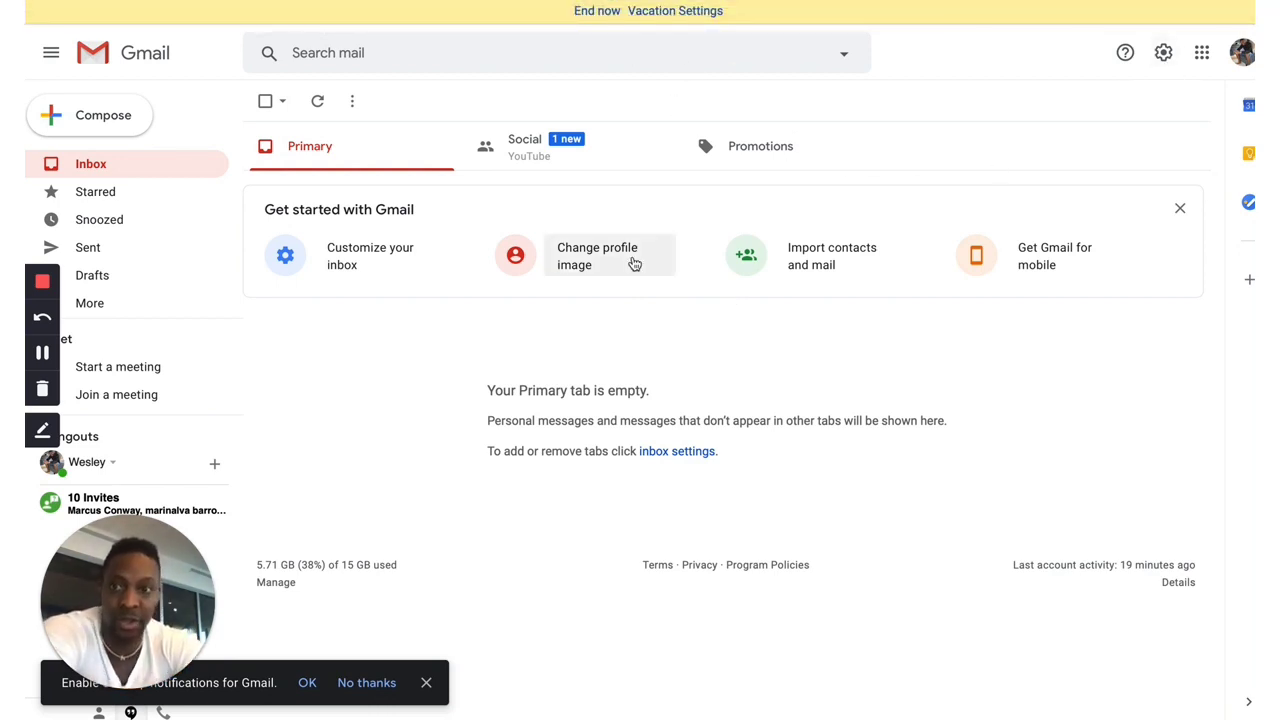
Step: Open Gmail's full settings and put the caret in the vacation responder's $1,000 gift card message
left_click(1168, 60)
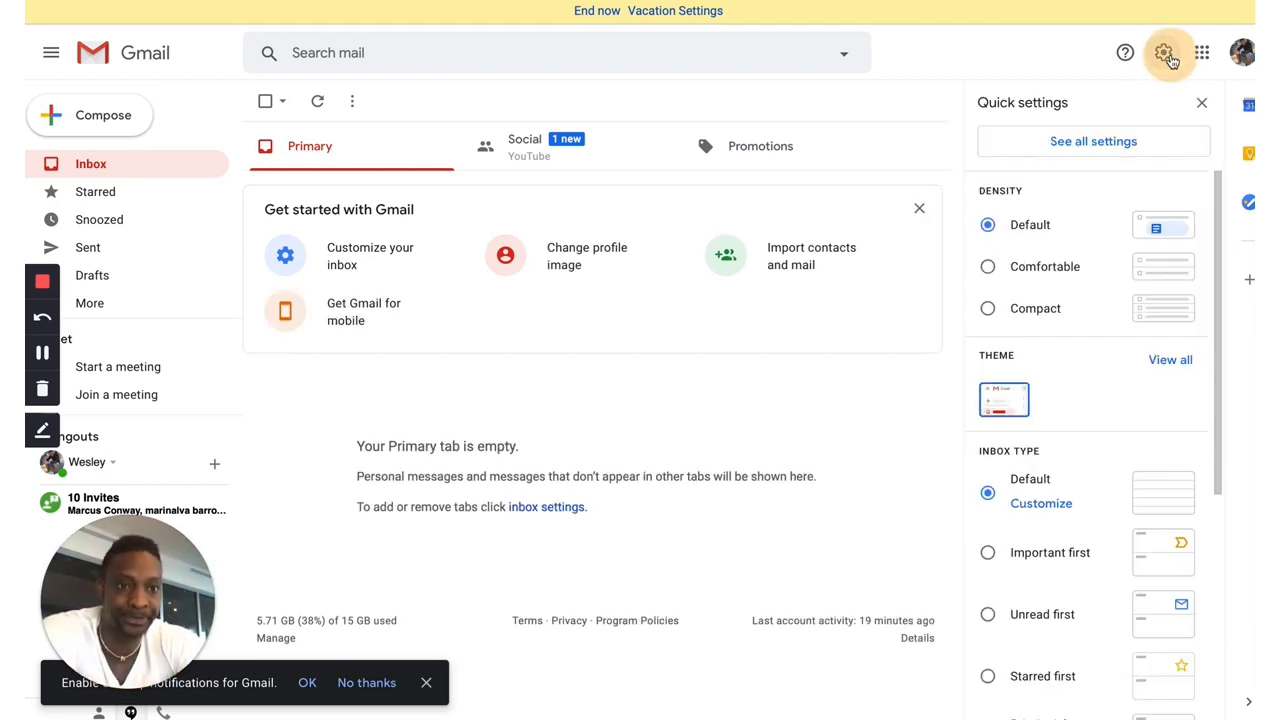
scroll(1047, 435, "down", 1)
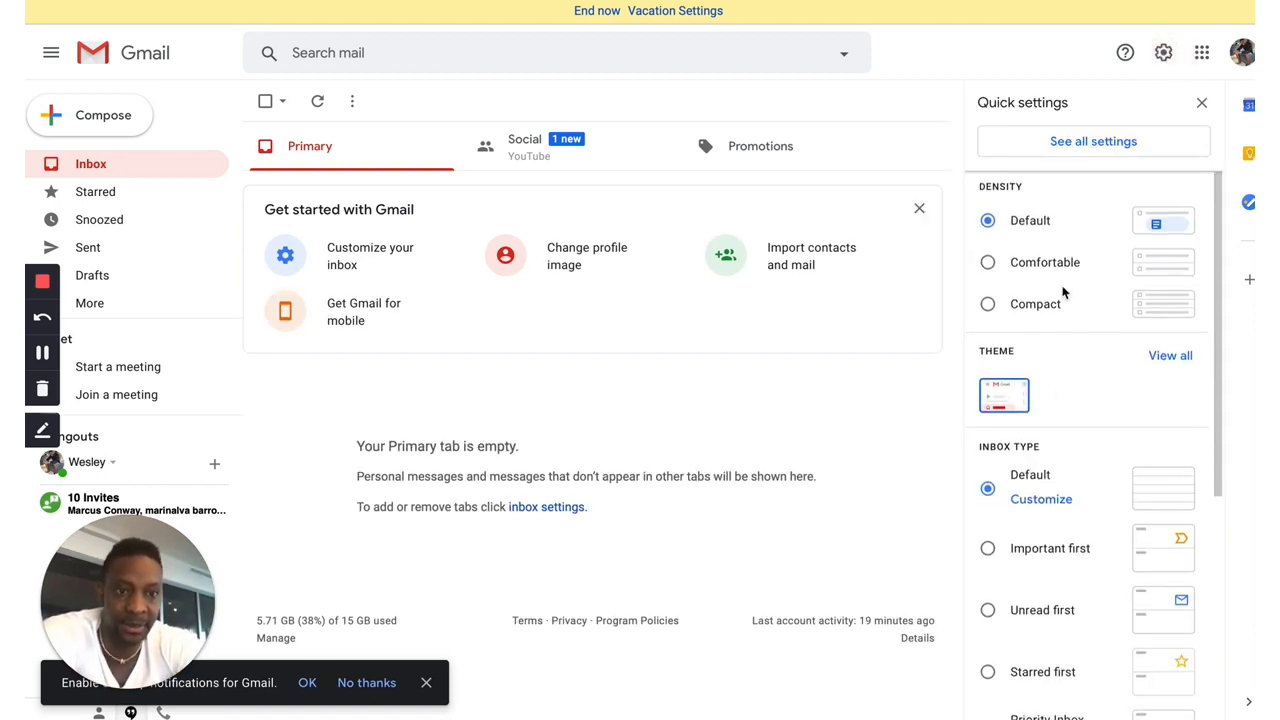
left_click(1068, 145)
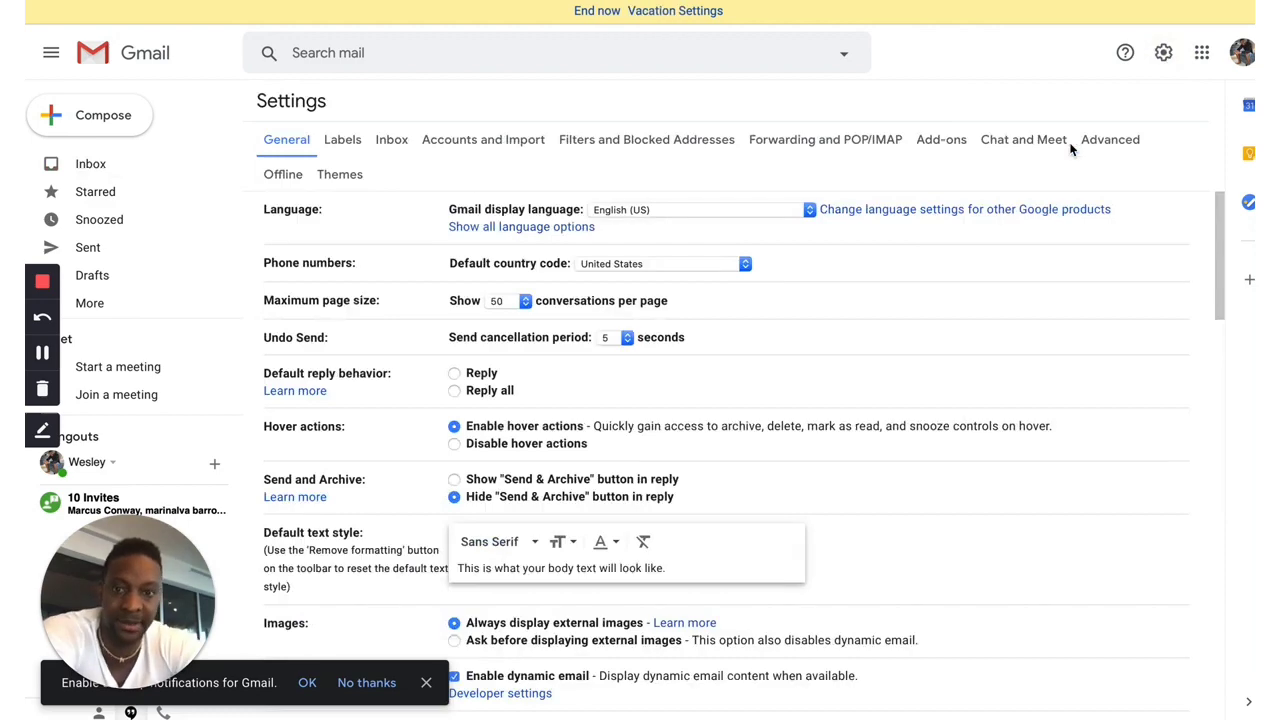
scroll(667, 438, "down", 20)
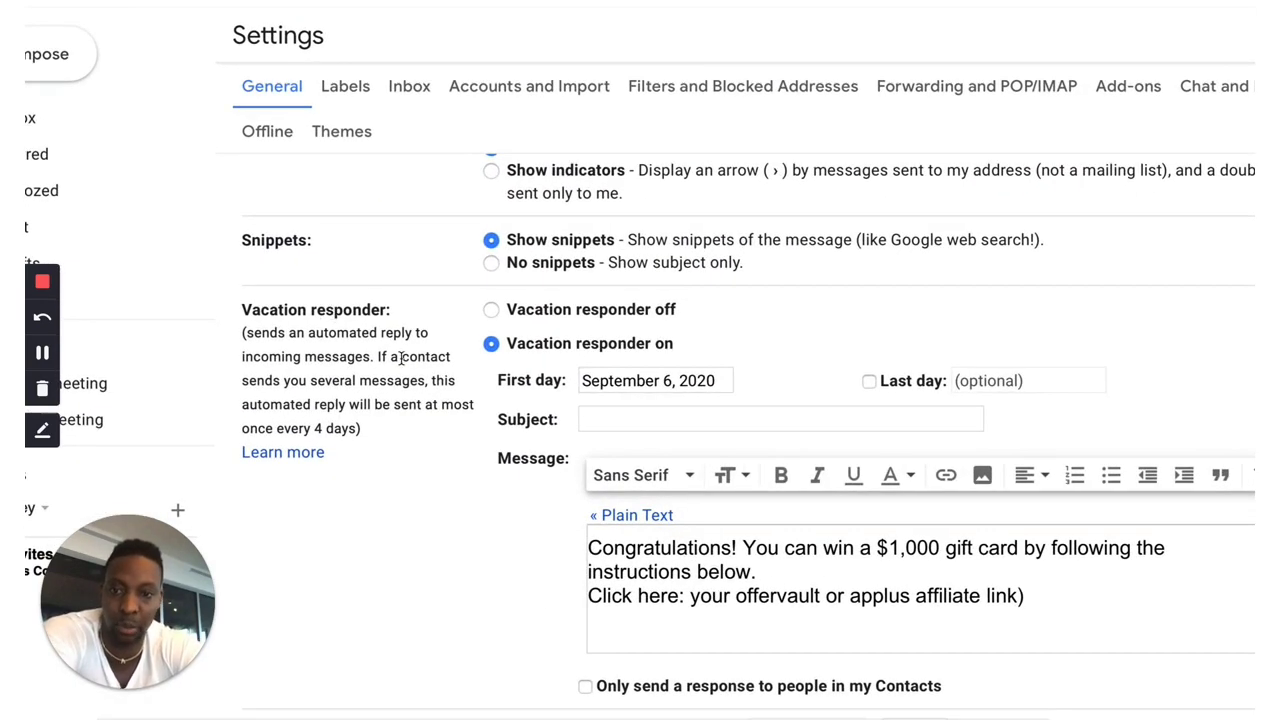
left_click(859, 529)
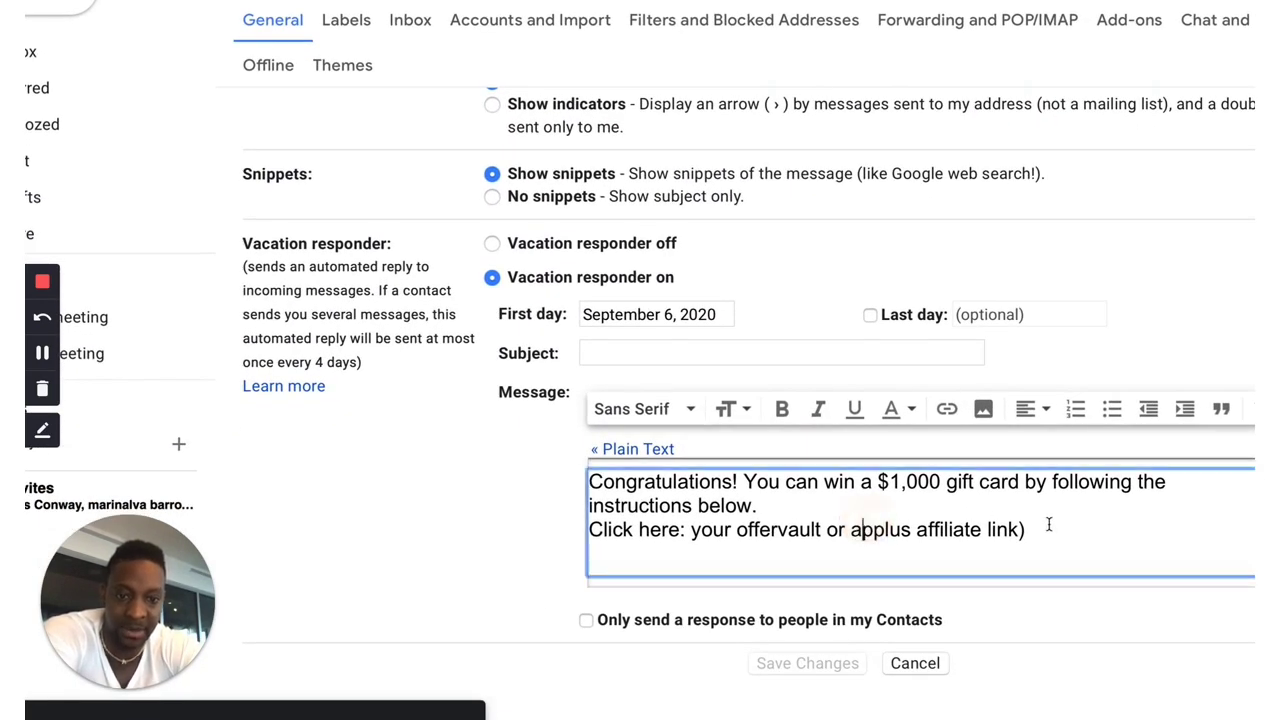
left_click_drag(1055, 529, 581, 481)
key("ctrl+Left")
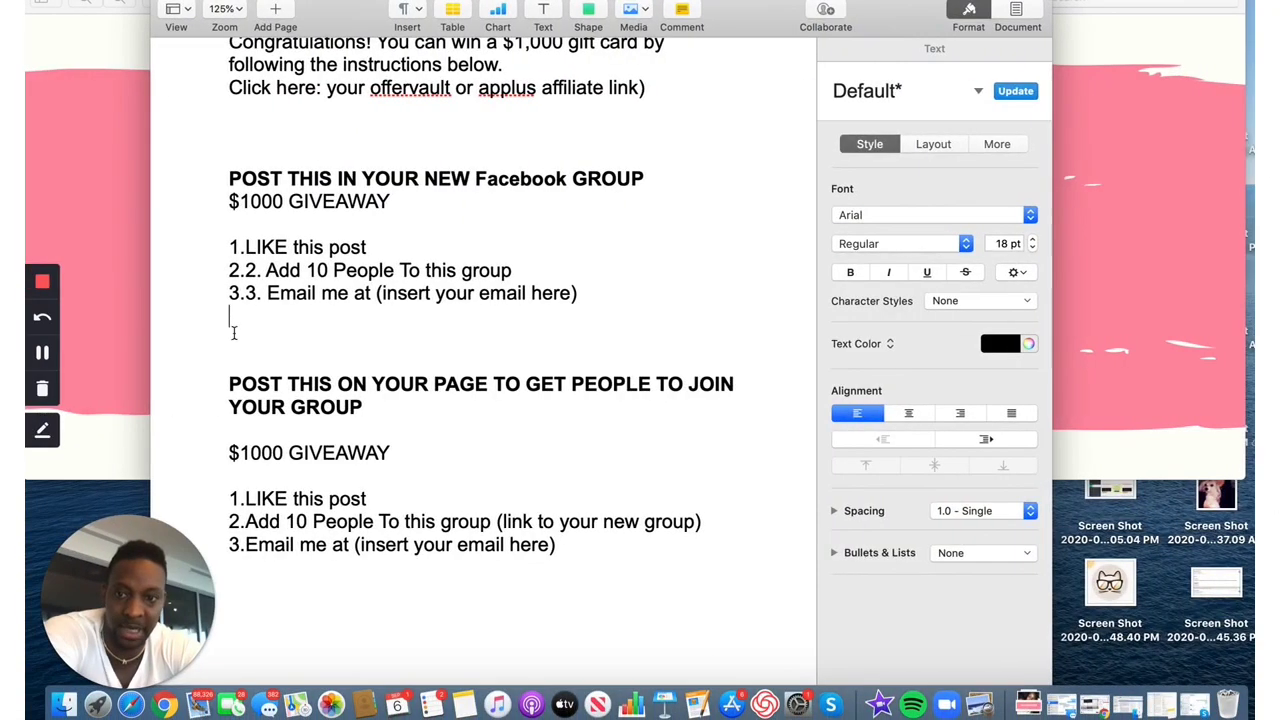
scroll(453, 481, "up", 2)
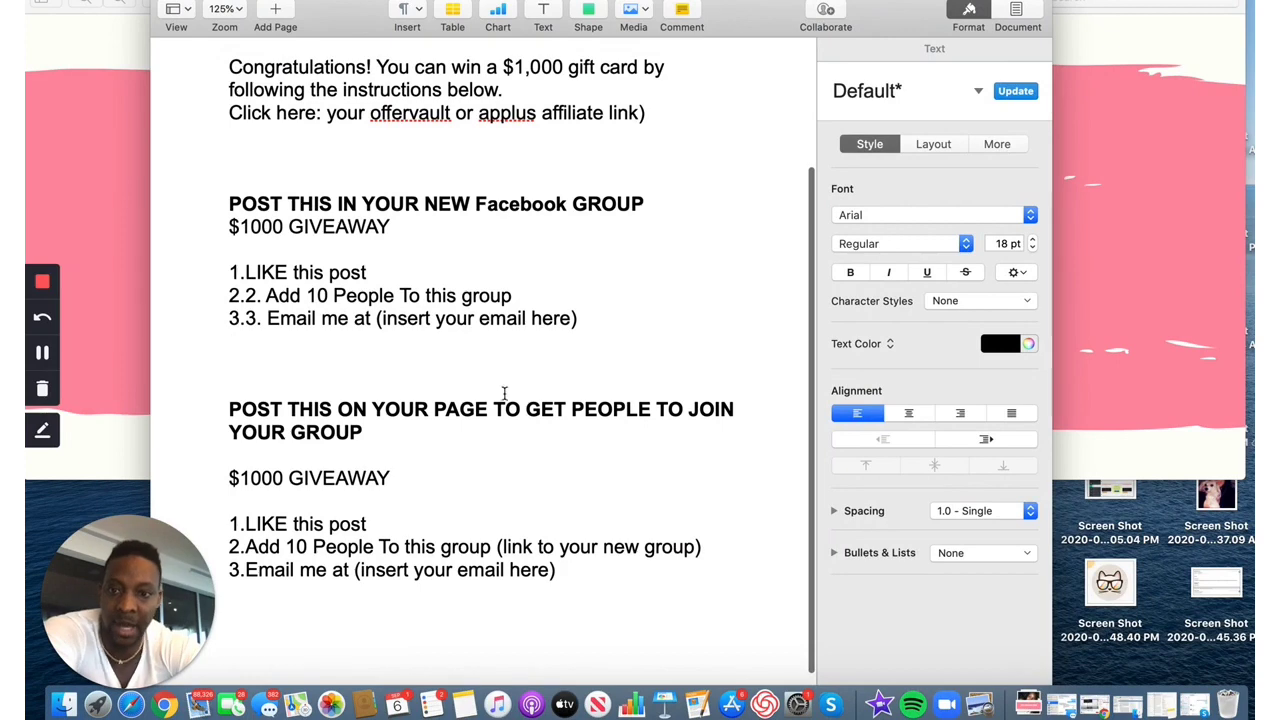
key("ctrl+Right")
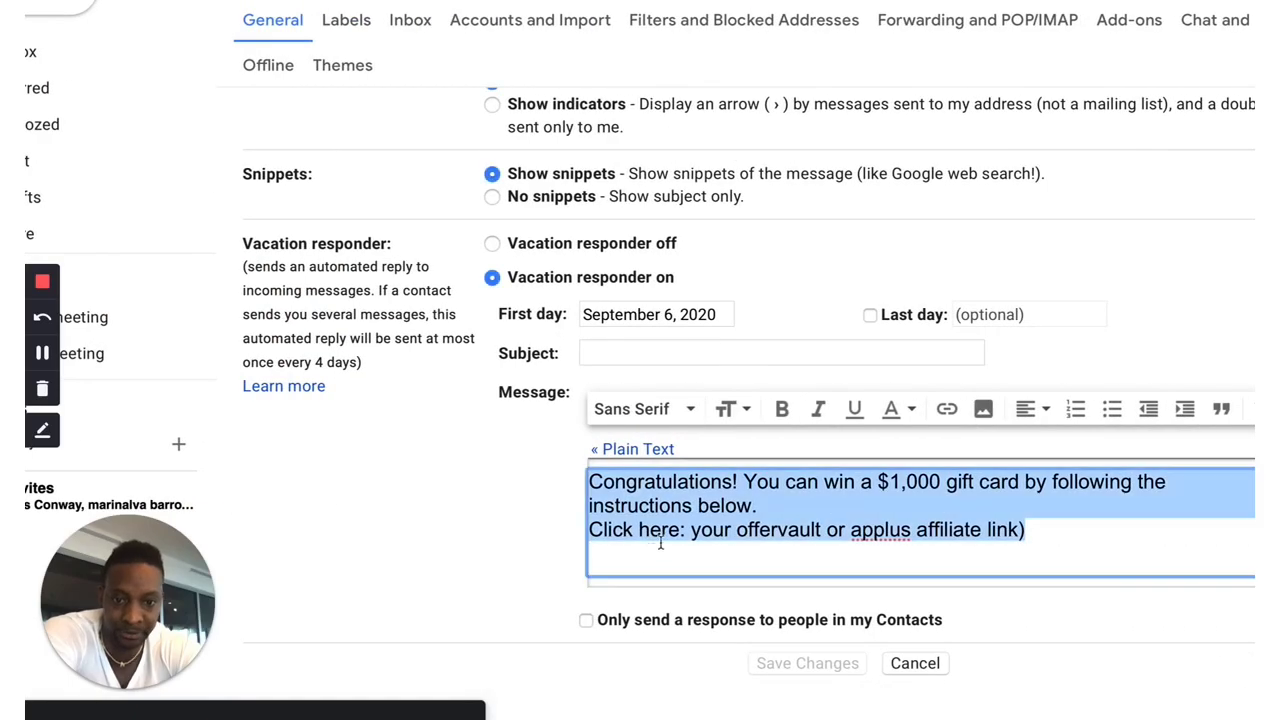
left_click(670, 530)
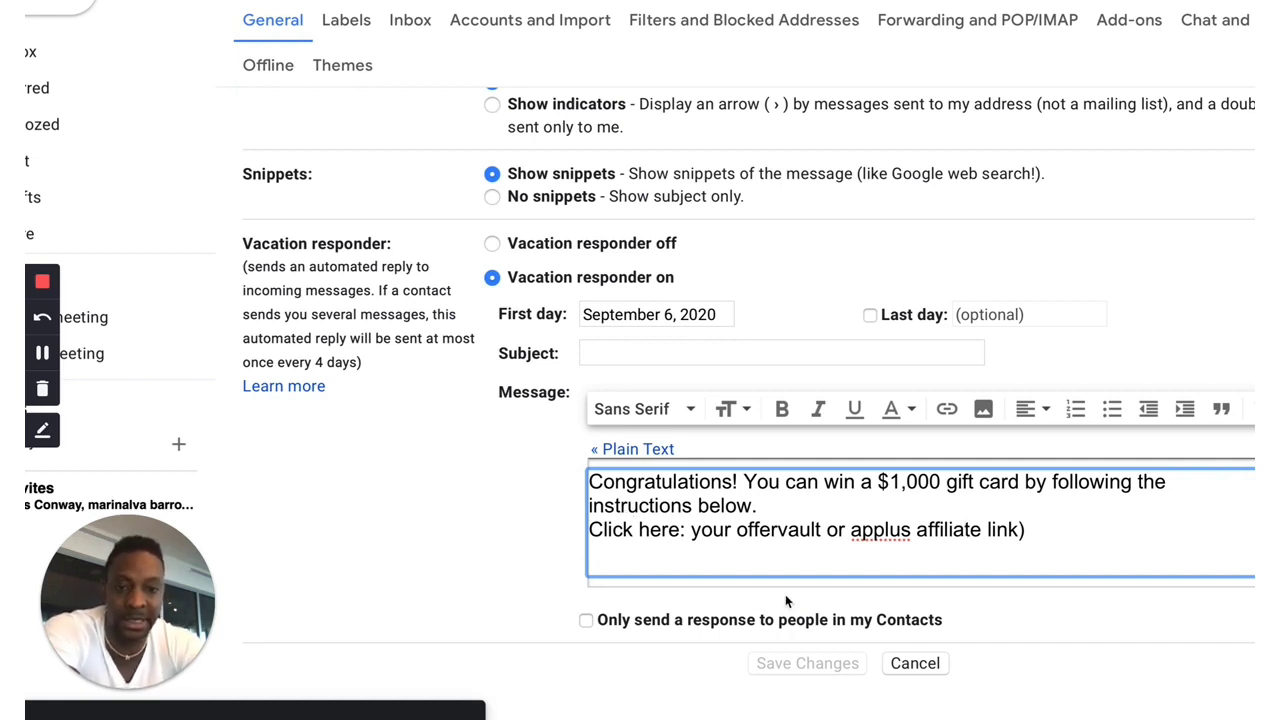
left_click(697, 532)
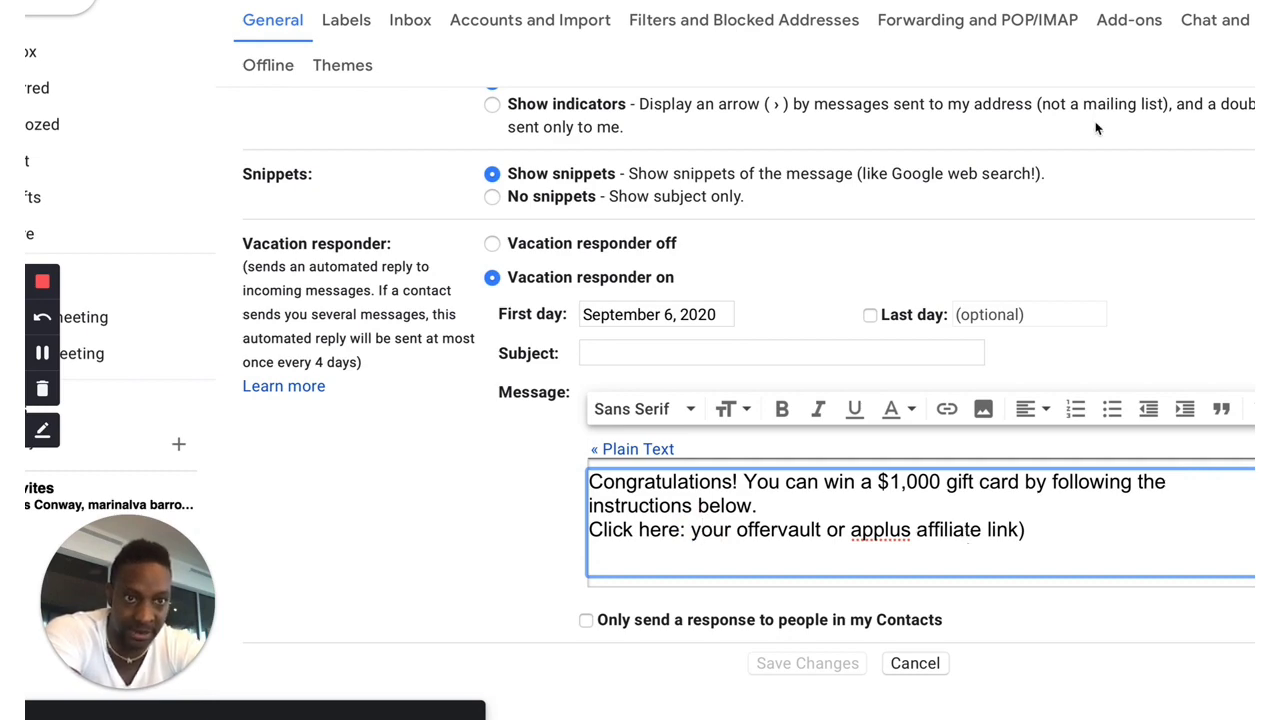
Step: Scroll through the Walmart $1000 Gift Card - Sweepstakes offer page, then return to Gmail settings
left_click(1060, 6)
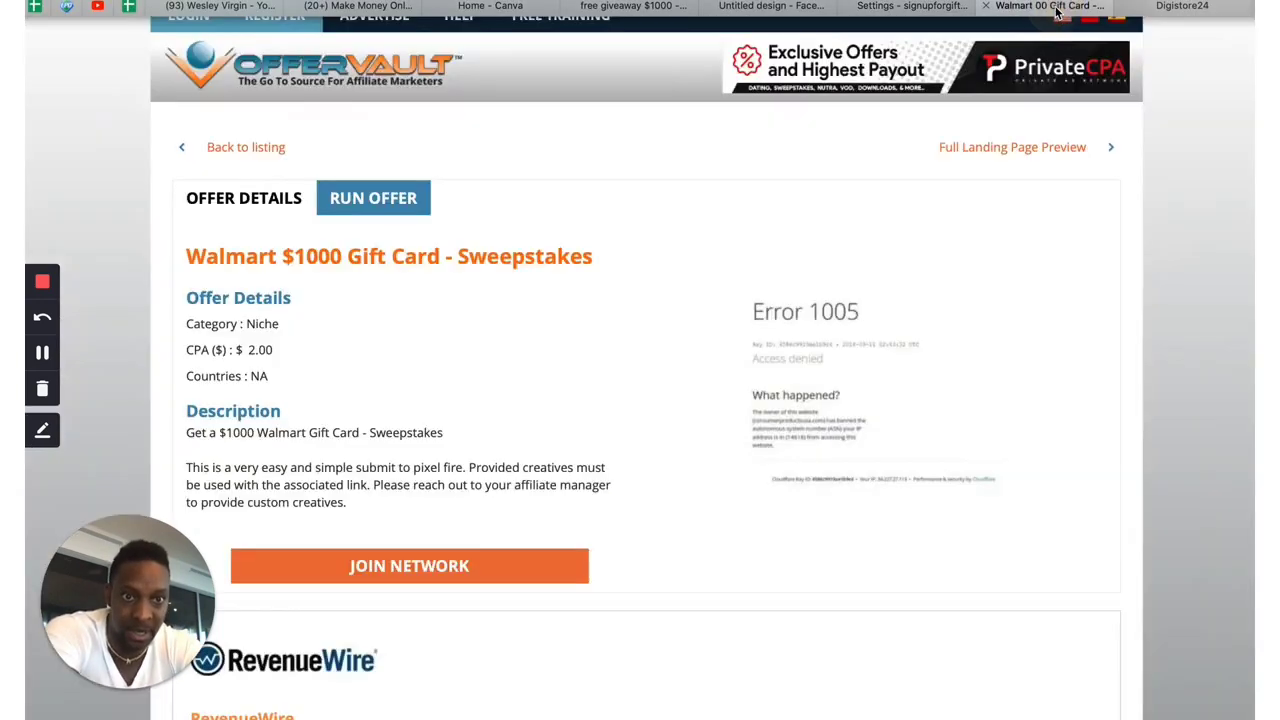
scroll(479, 495, "down", 2)
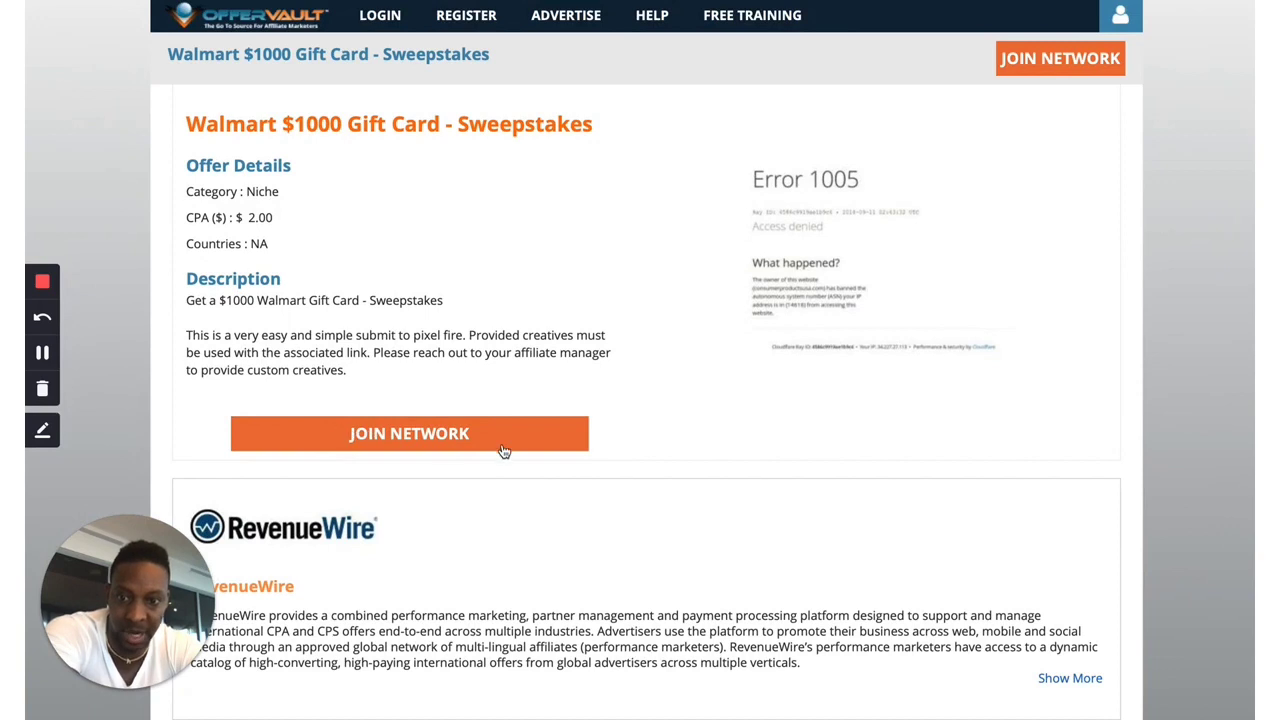
scroll(470, 347, "up", 1)
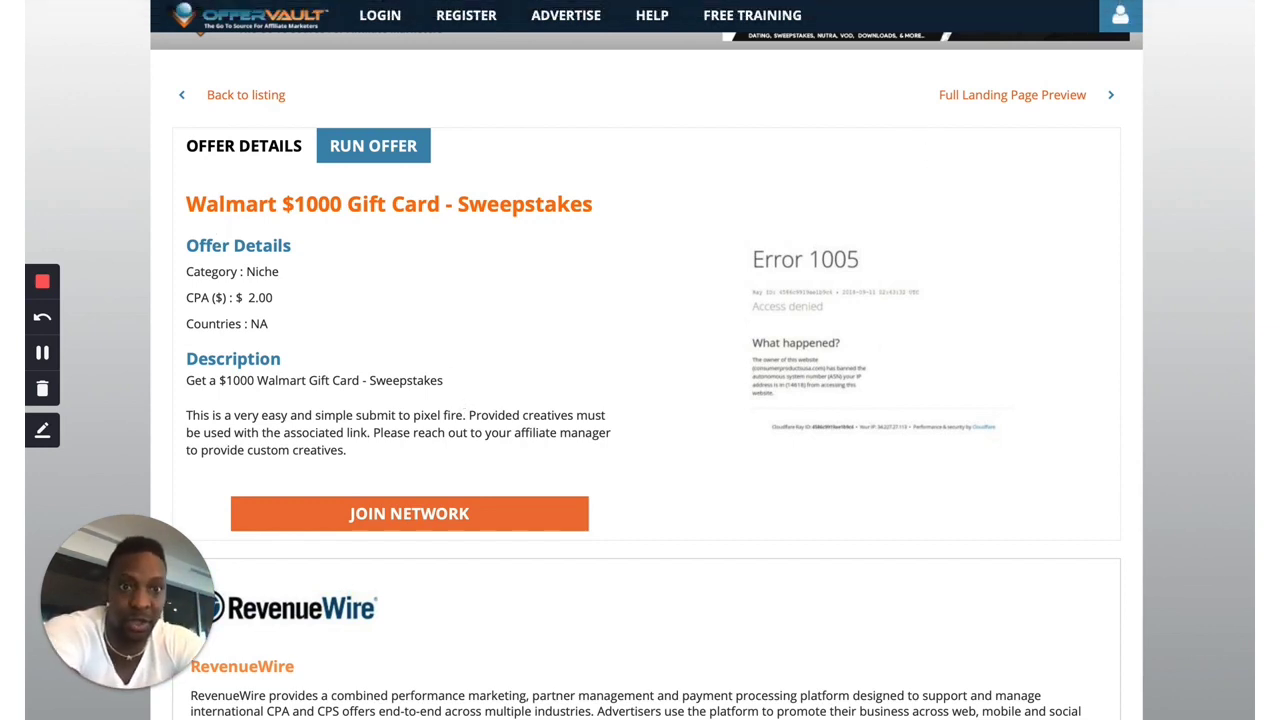
left_click(936, 2)
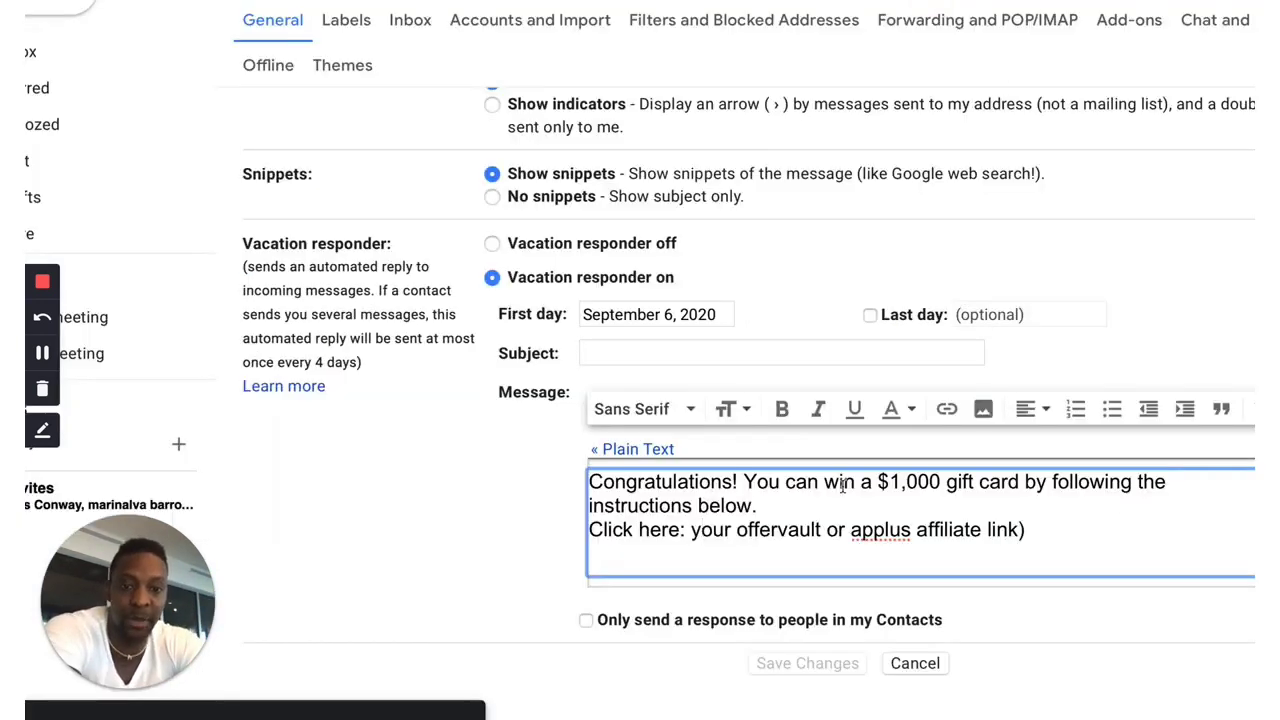
Step: Select the affiliate-link placeholder in the message, then cancel the settings without saving
left_click(1022, 531)
left_click_drag(1024, 530, 688, 538)
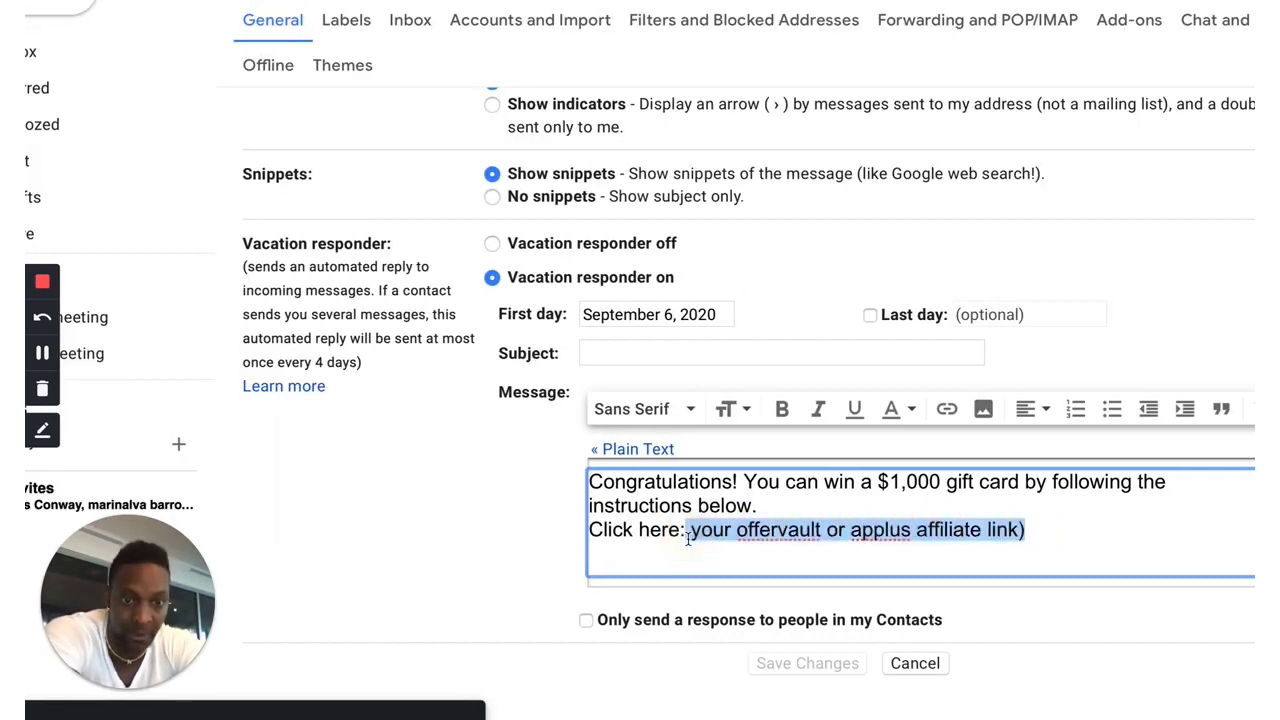
left_click(746, 529)
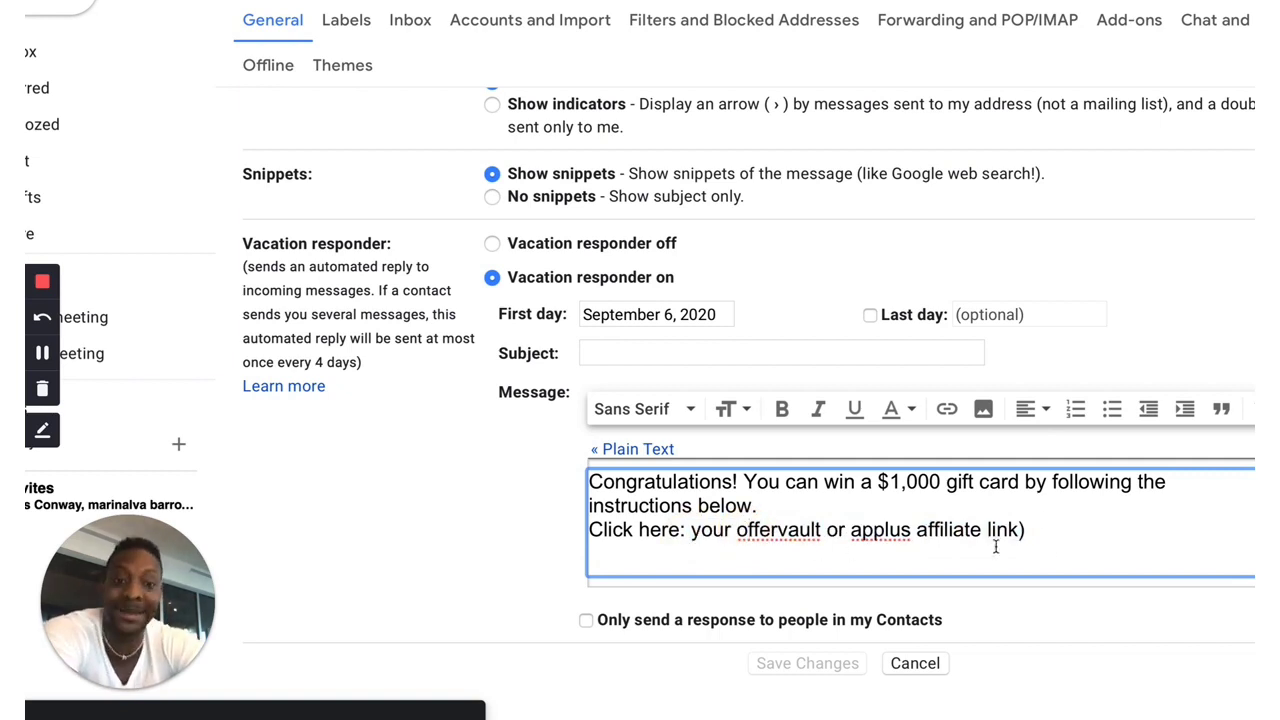
scroll(995, 546, "up", 1)
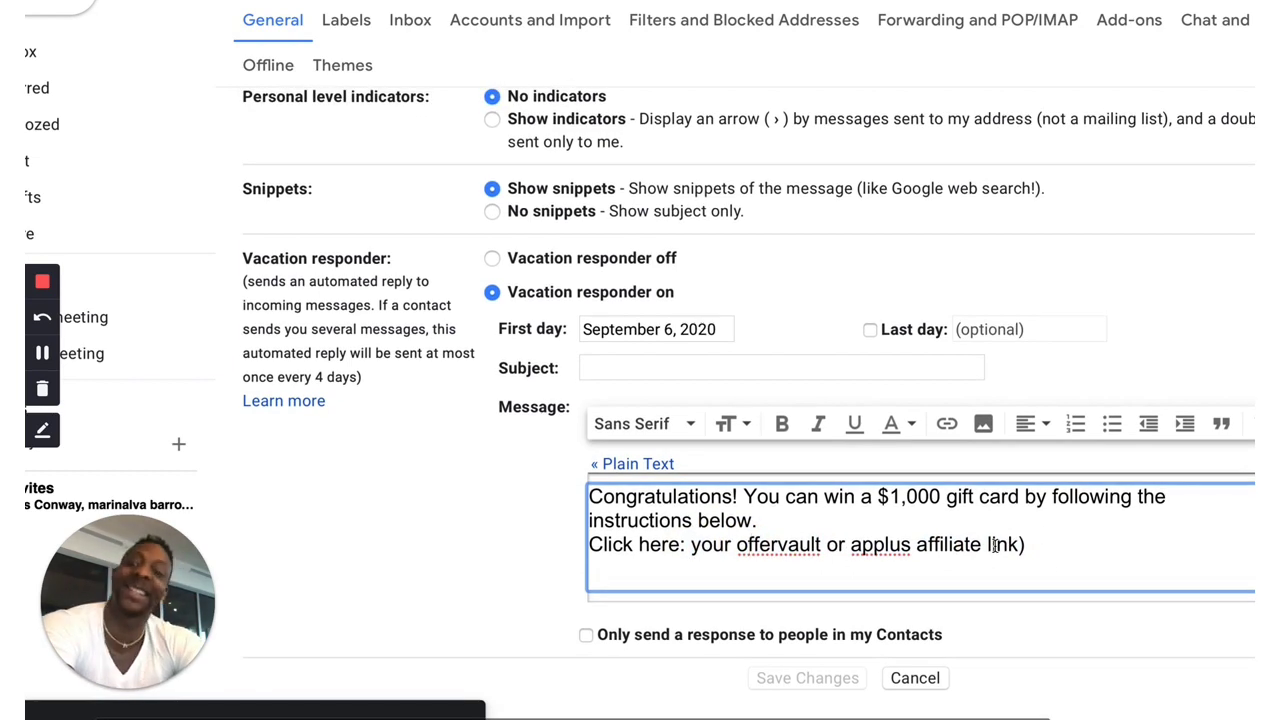
scroll(850, 600, "down", 1)
scroll(905, 668, "up", 1)
left_click(913, 681)
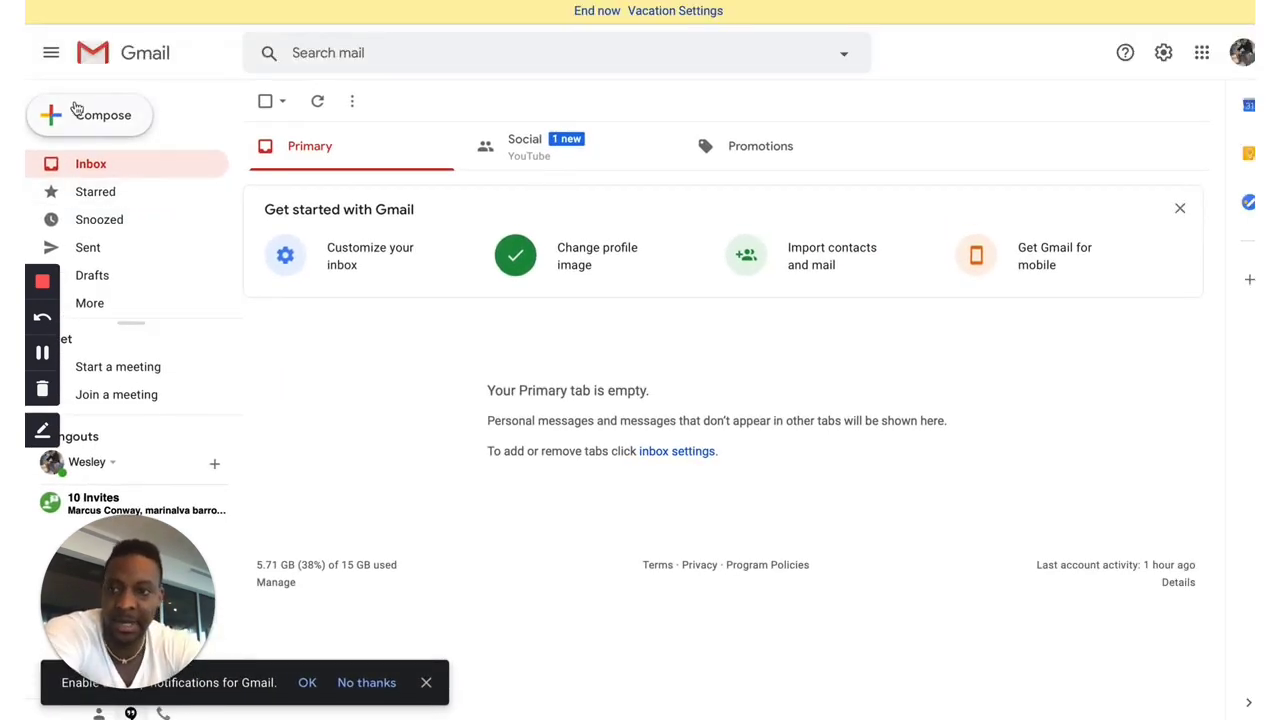
Step: Compose a new Gmail message and start entering the recipient's e-mail address in the To field
left_click(95, 130)
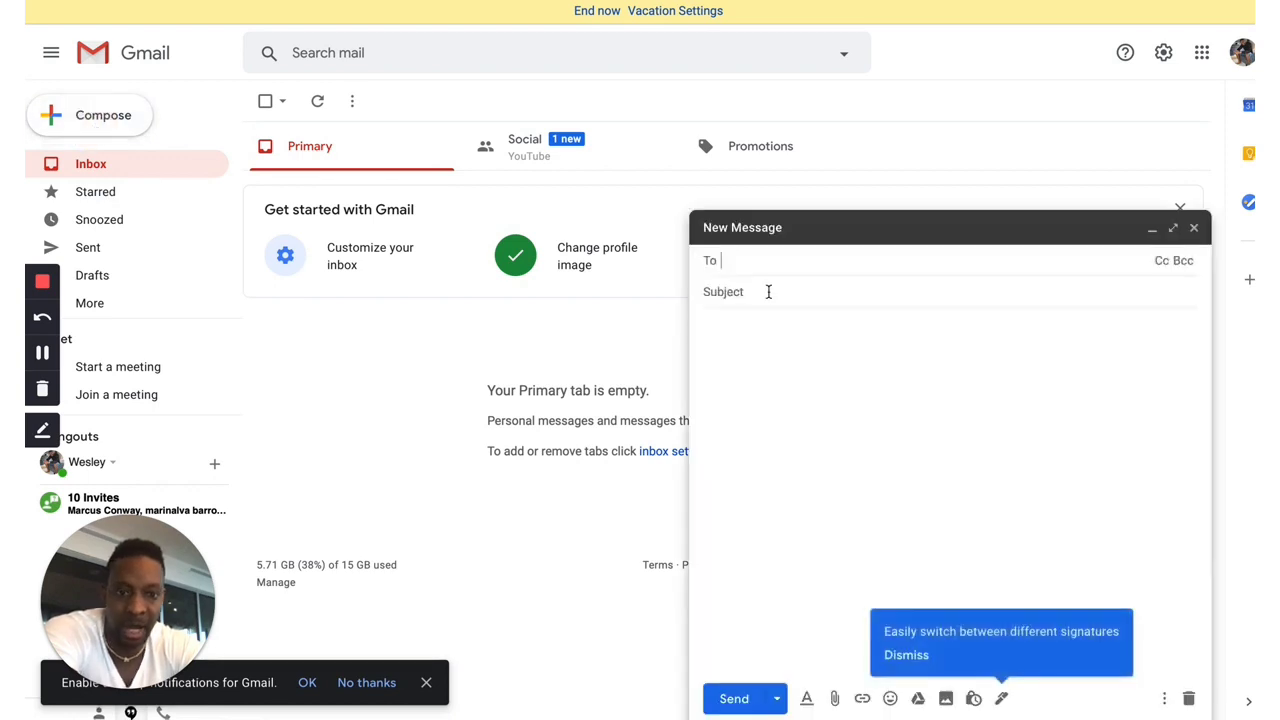
left_click(1245, 56)
left_click(856, 266)
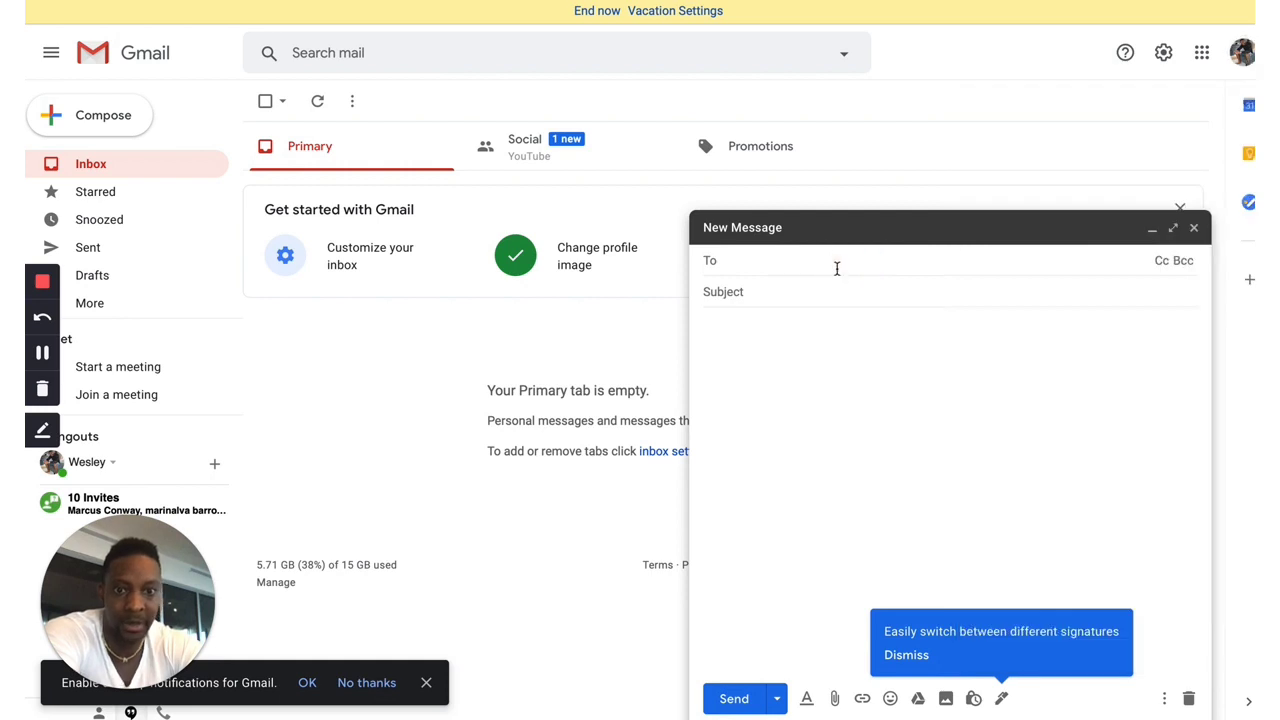
type("signup")
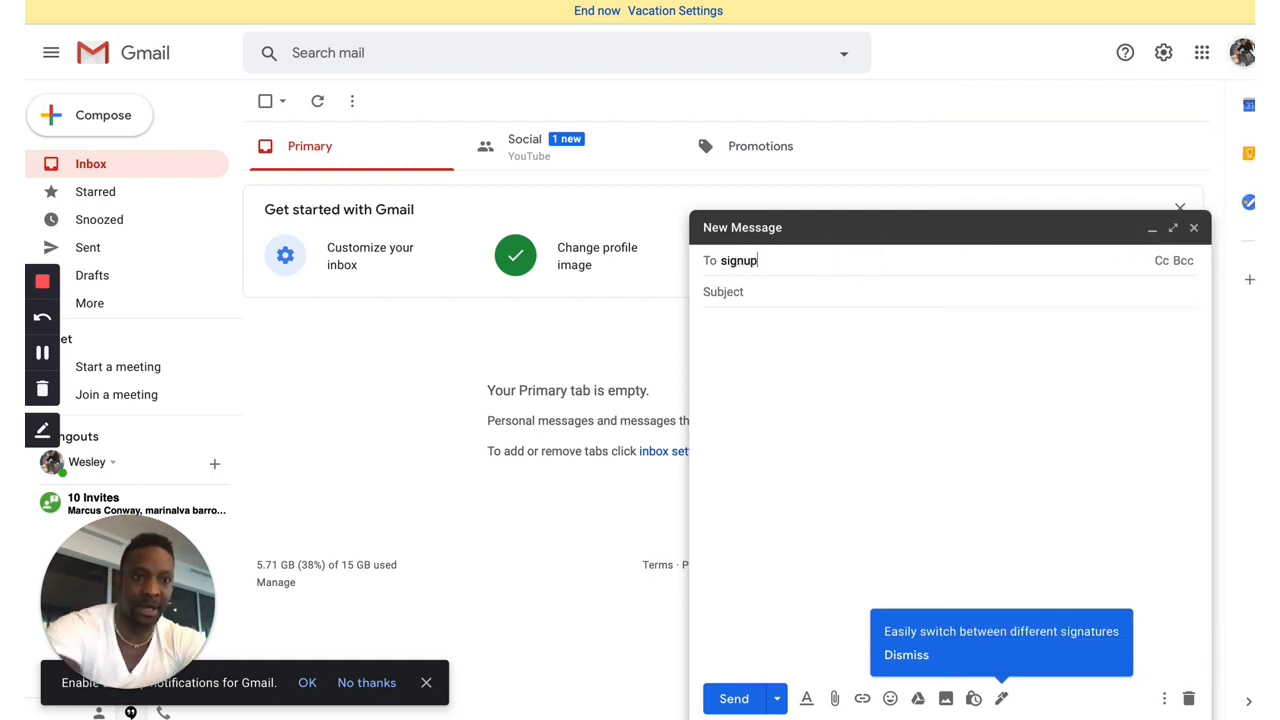
left_click(1243, 55)
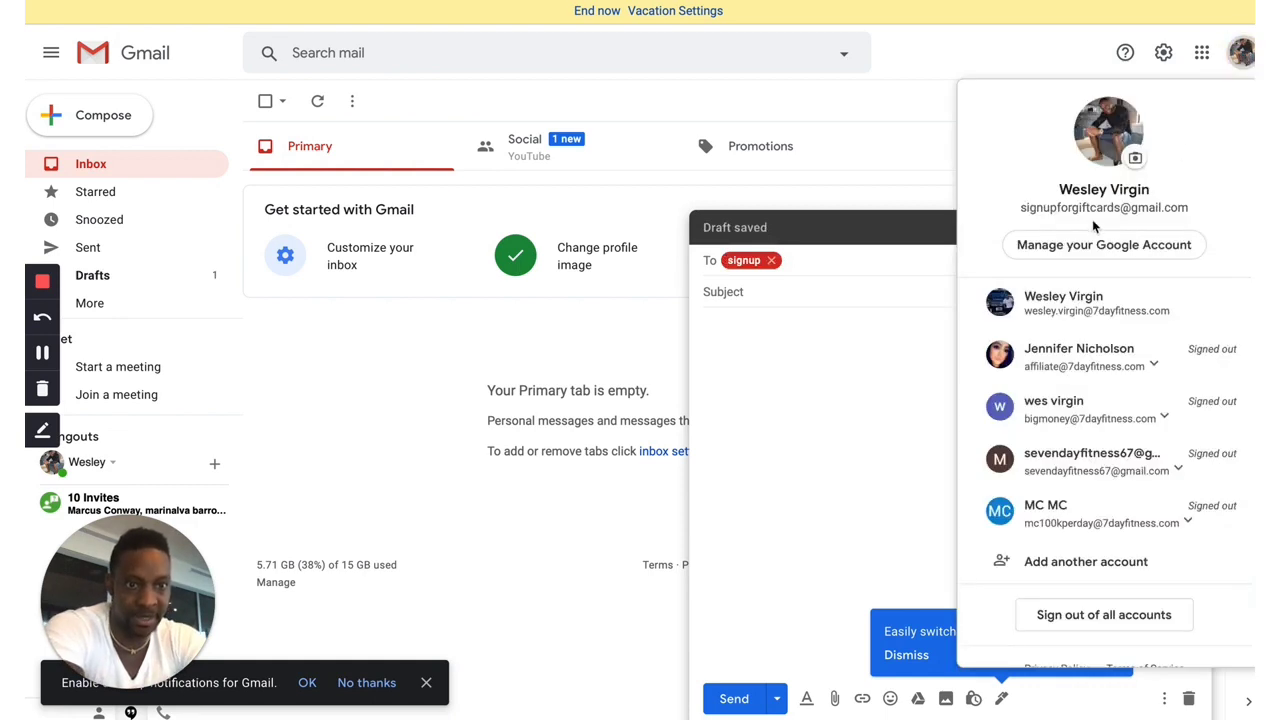
left_click(872, 270)
key("BackSpace")
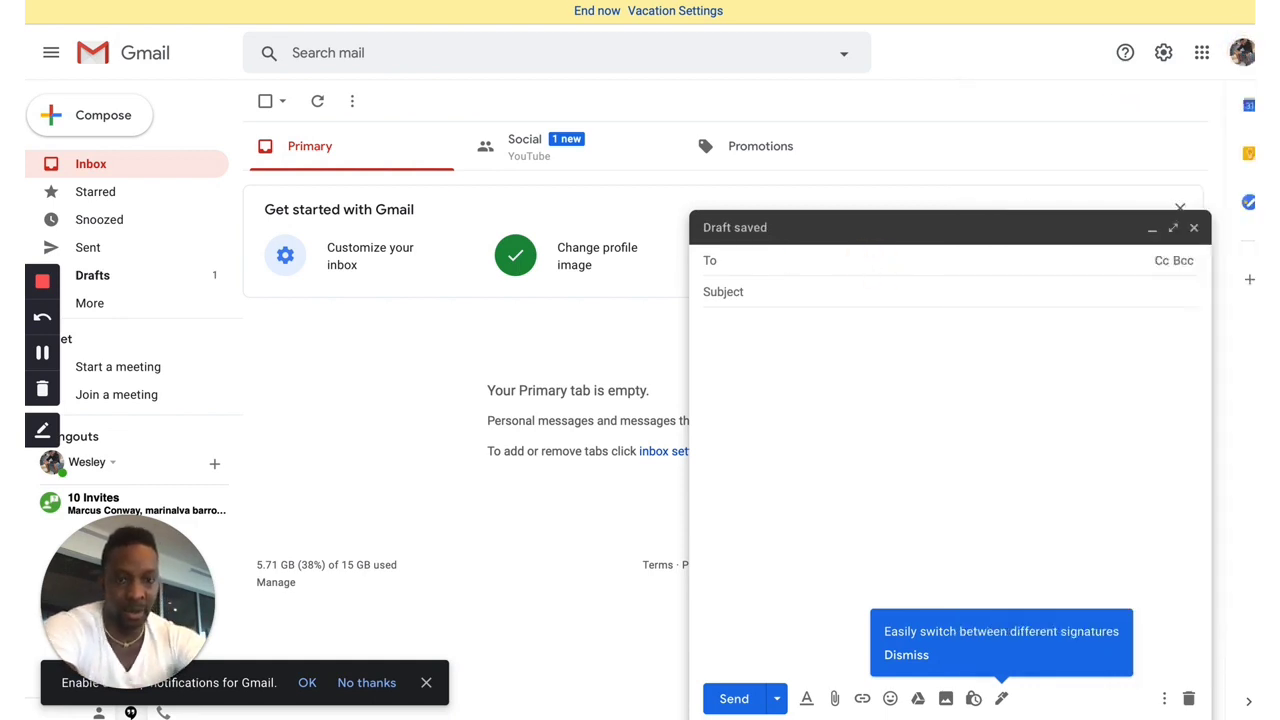
type("signupforgift")
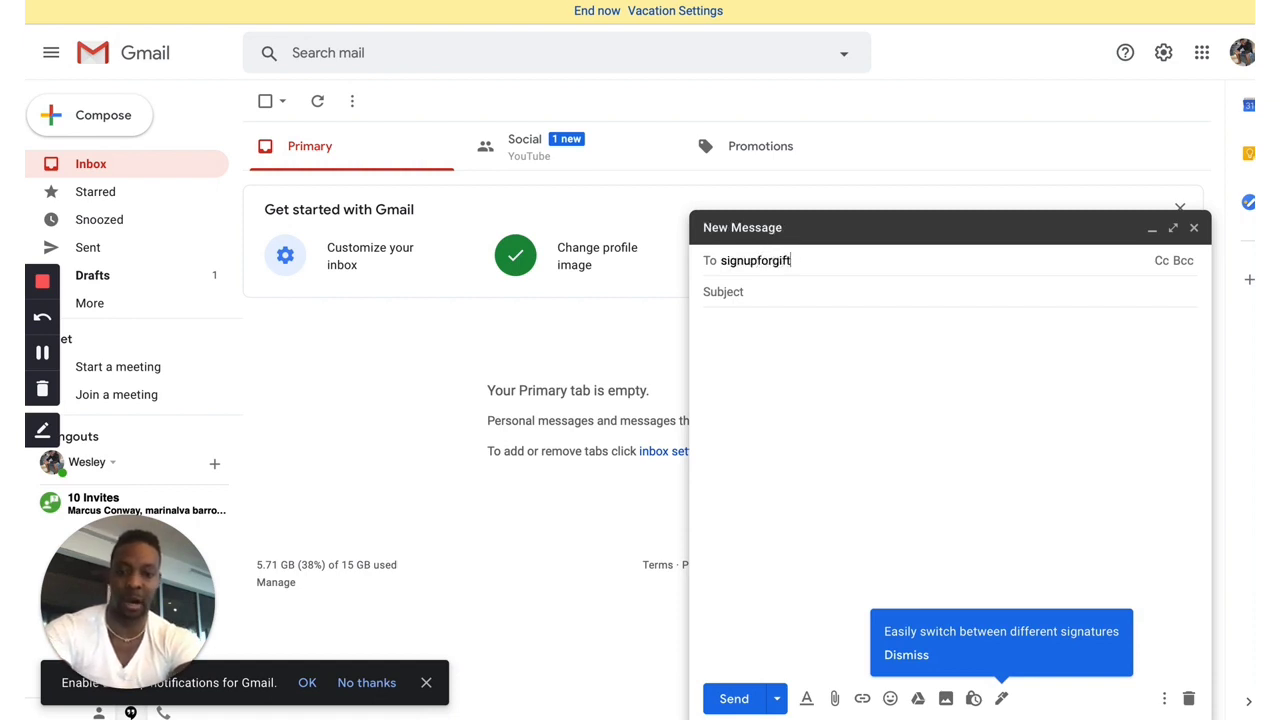